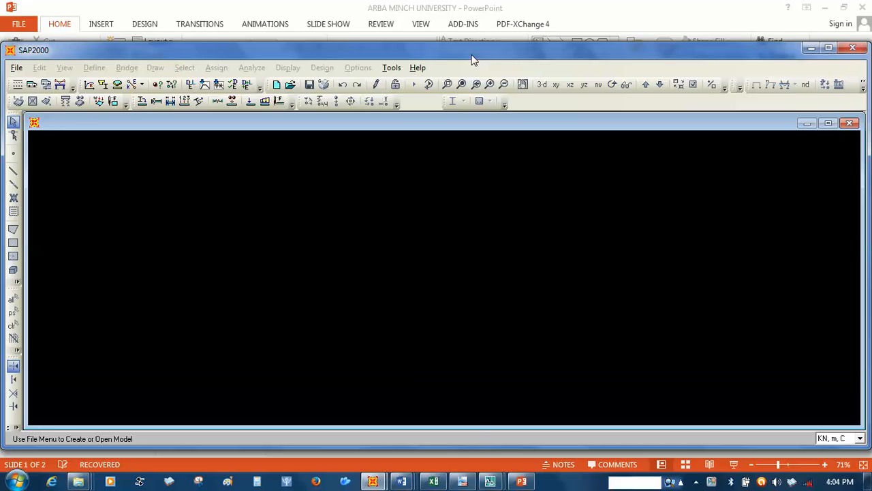
- Maximize the program window and stretch the empty model window down to fill the workspace
{"action": "double_click", "coordinate": [474, 59]}
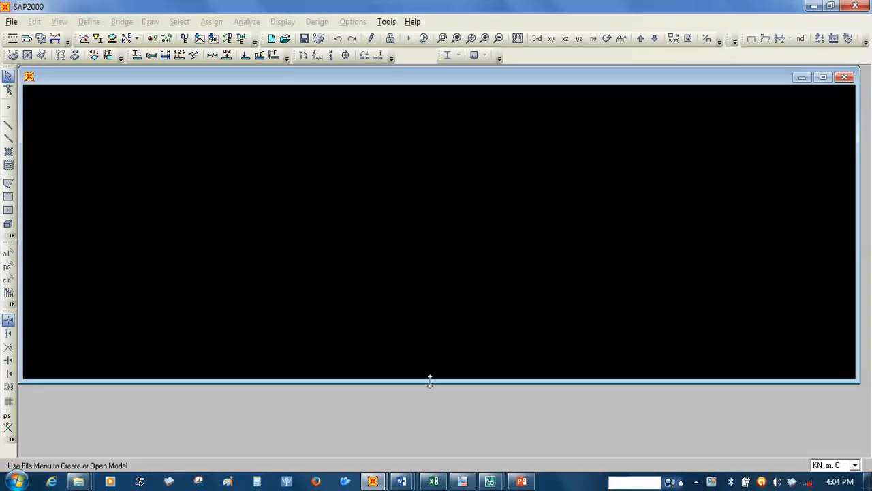
{"action": "left_click_drag", "start_coordinate": [429, 380], "coordinate": [428, 453]}
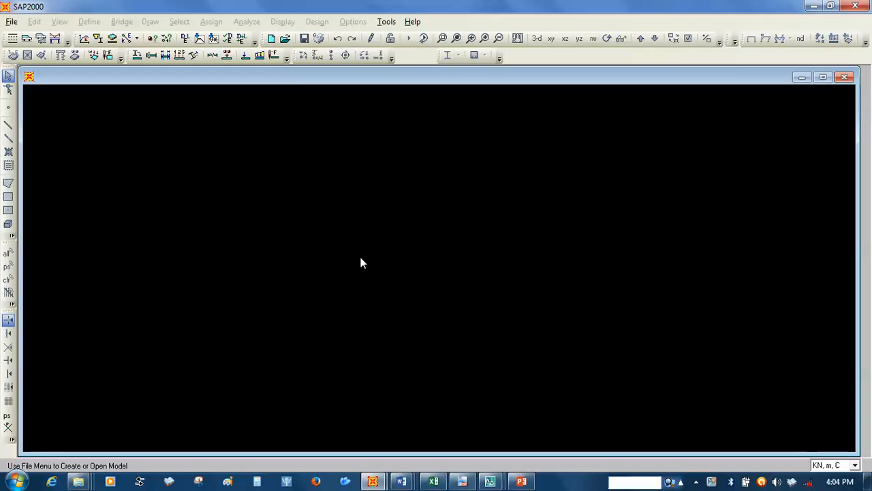
- Start a new model from the 2D Trusses template with KN, m, C units
{"action": "left_click", "coordinate": [12, 22]}
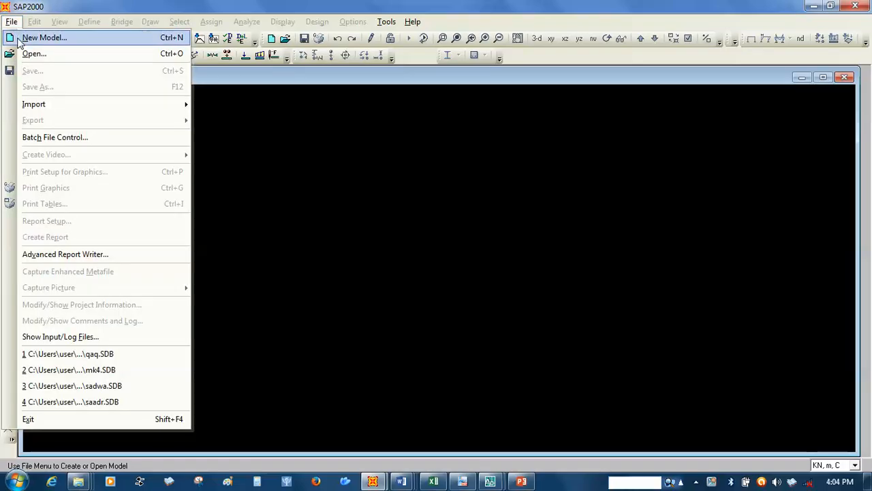
{"action": "left_click", "coordinate": [41, 38]}
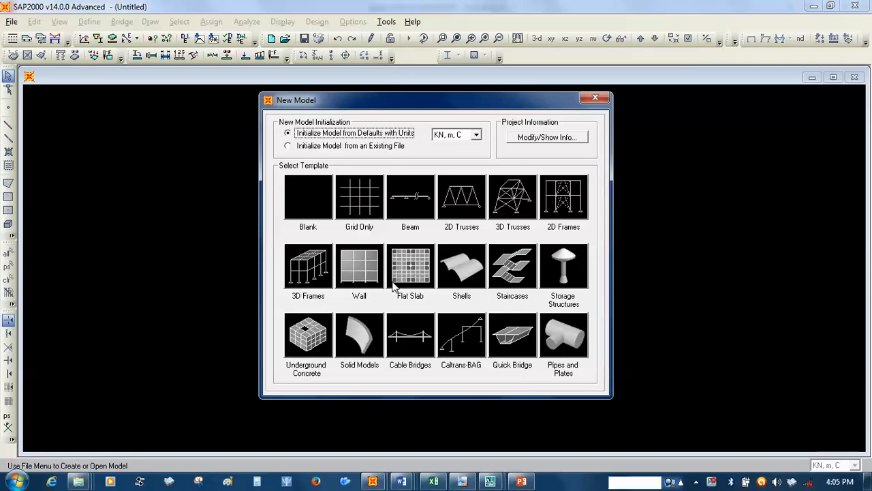
{"action": "left_click", "coordinate": [462, 198]}
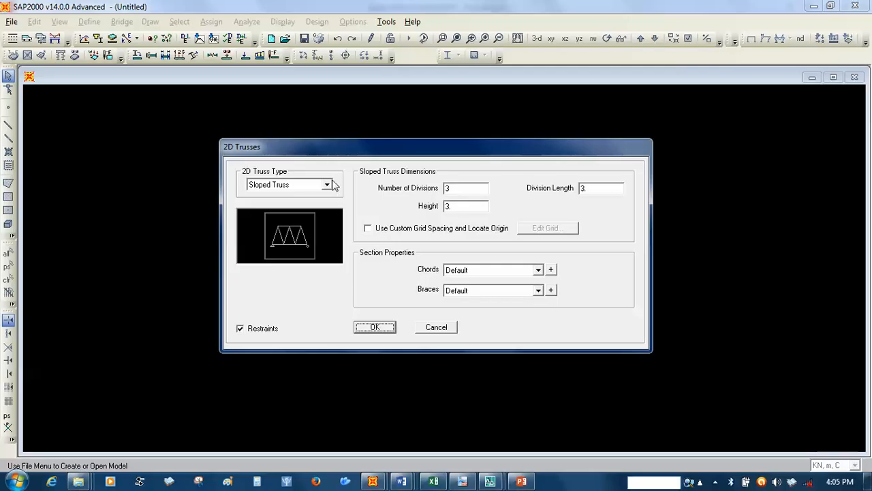
- Preview the Vertical Truss and Pratt Truss types and set the 2D truss type back to Sloped Truss
{"action": "left_click", "coordinate": [327, 184]}
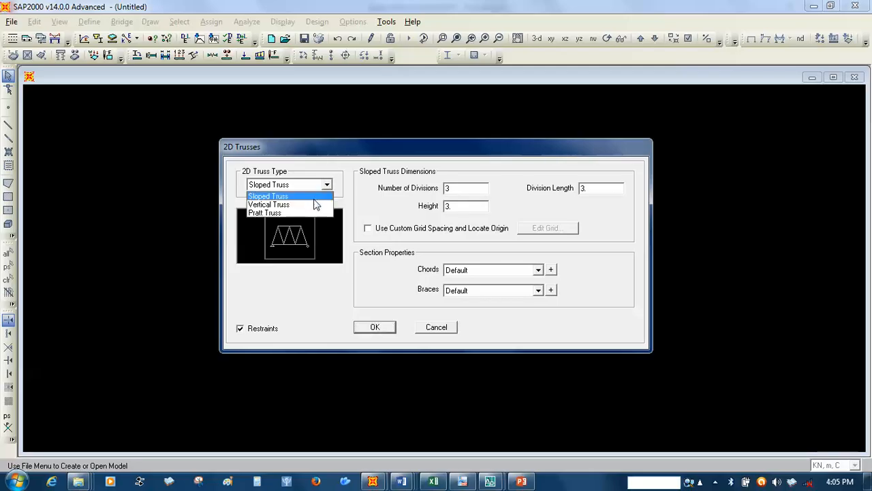
{"action": "left_click", "coordinate": [314, 206]}
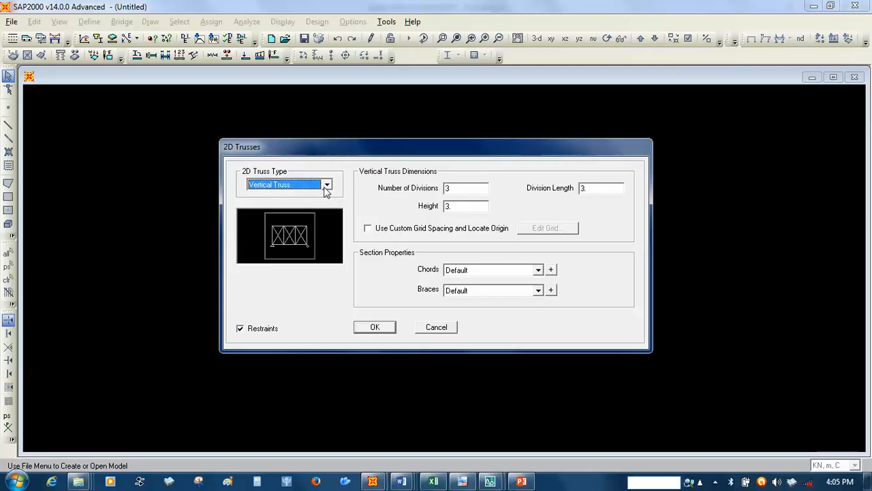
{"action": "left_click", "coordinate": [326, 186]}
{"action": "left_click", "coordinate": [300, 212]}
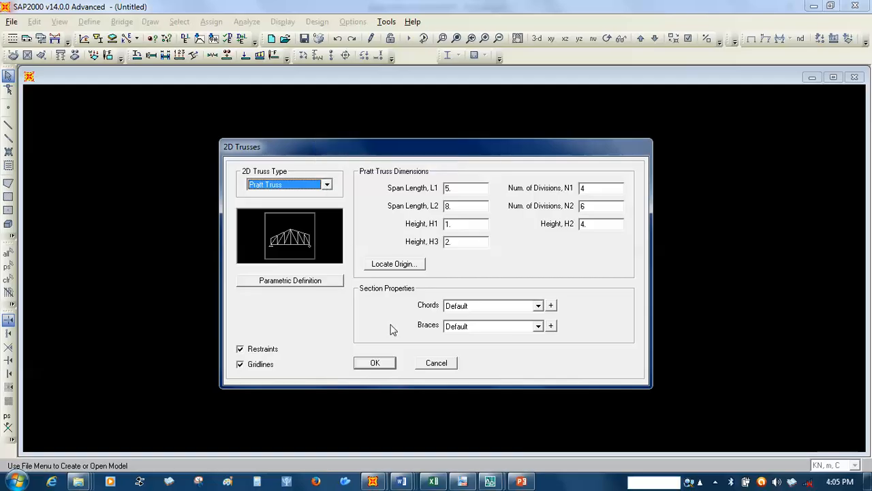
{"action": "left_click", "coordinate": [328, 186]}
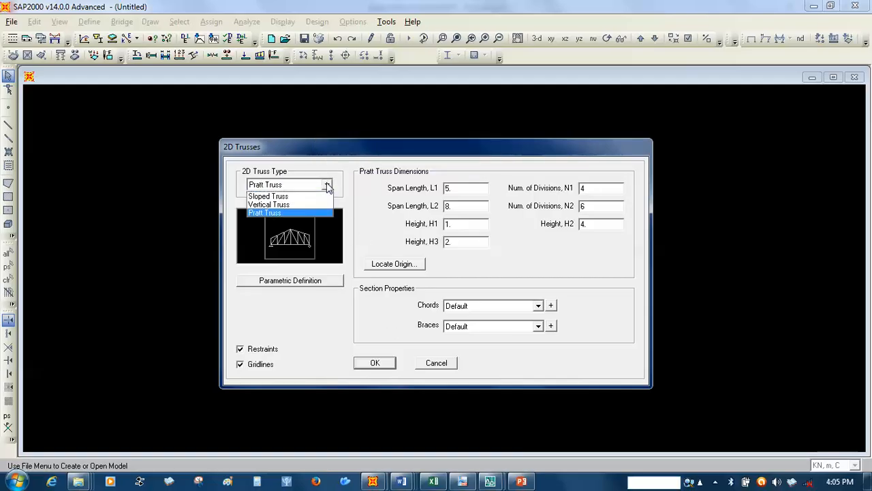
{"action": "left_click", "coordinate": [314, 196]}
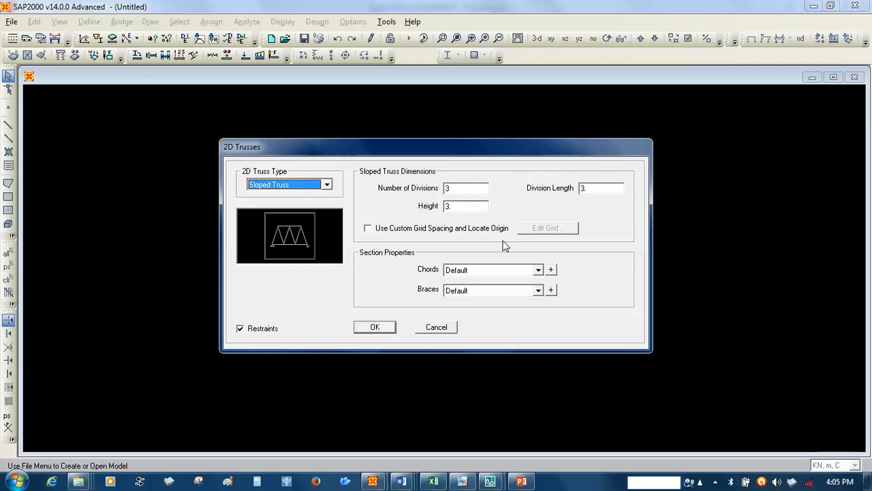
- Enable custom grid spacing, review the grid data, and create the sloped truss with Default chord and brace sections
{"action": "left_click", "coordinate": [368, 229]}
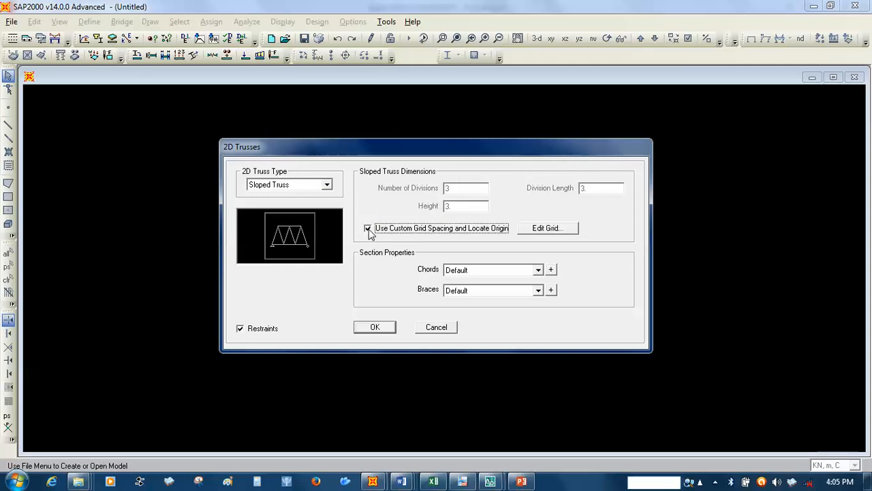
{"action": "left_click", "coordinate": [553, 229]}
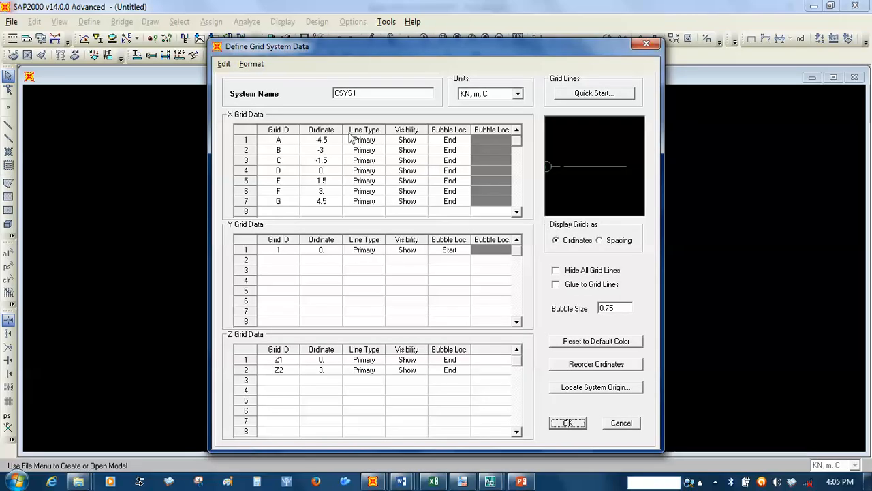
{"action": "left_click", "coordinate": [568, 423]}
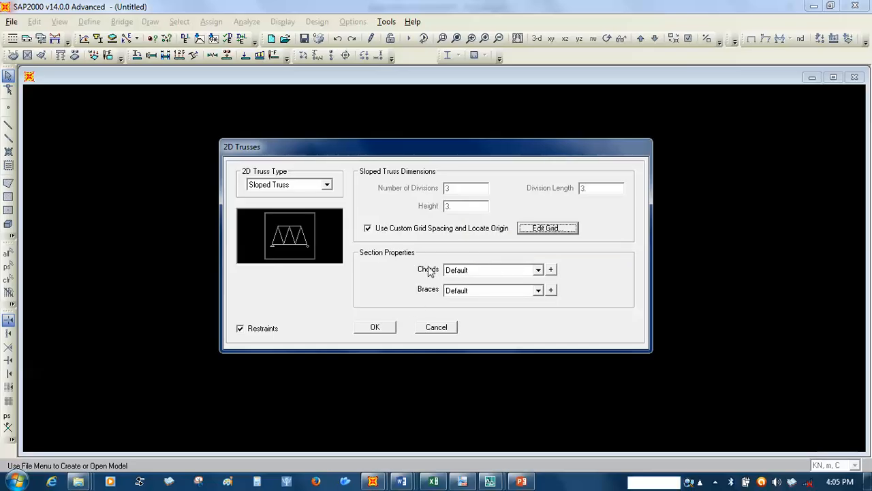
{"action": "left_click", "coordinate": [538, 270]}
{"action": "left_click", "coordinate": [539, 271]}
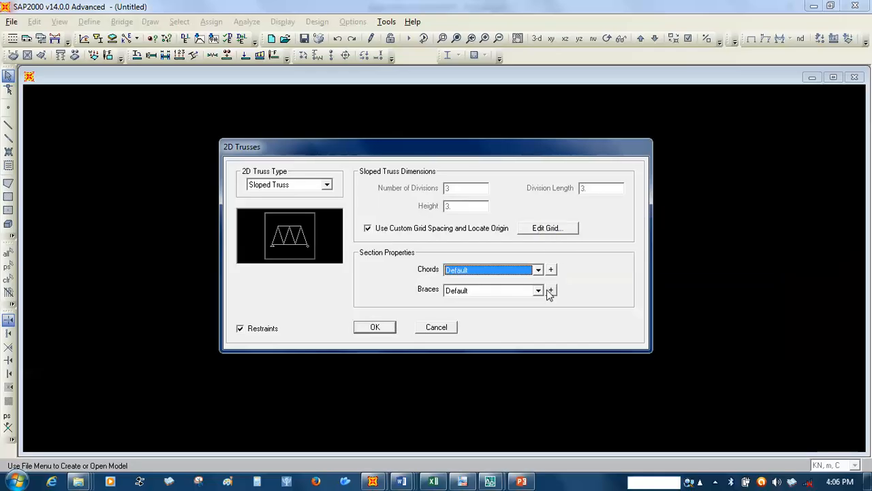
{"action": "left_click", "coordinate": [376, 327]}
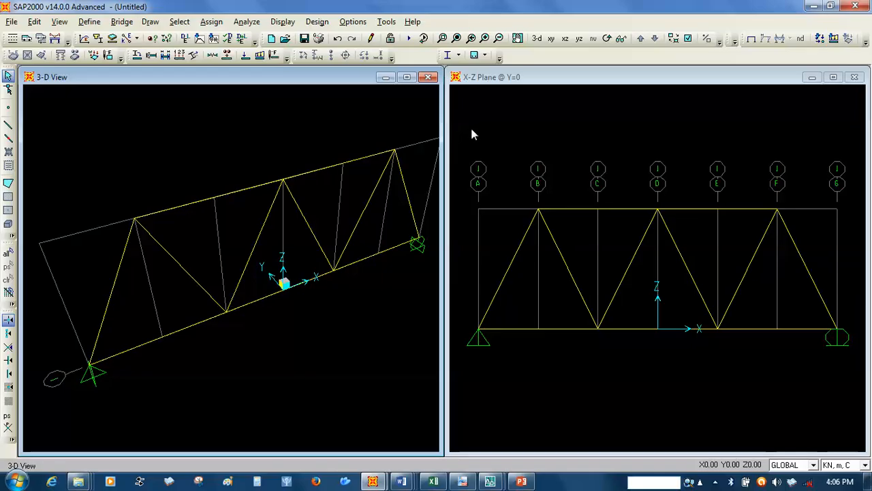
- Show the 3-D view as an X-Z elevation and inspect the assignments of the truss's bottom chord member
{"action": "left_click", "coordinate": [565, 39]}
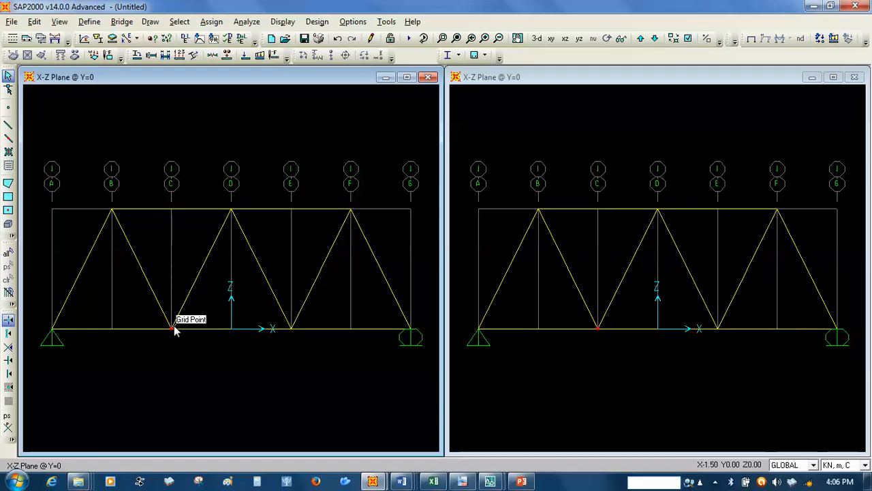
{"action": "right_click", "coordinate": [103, 329]}
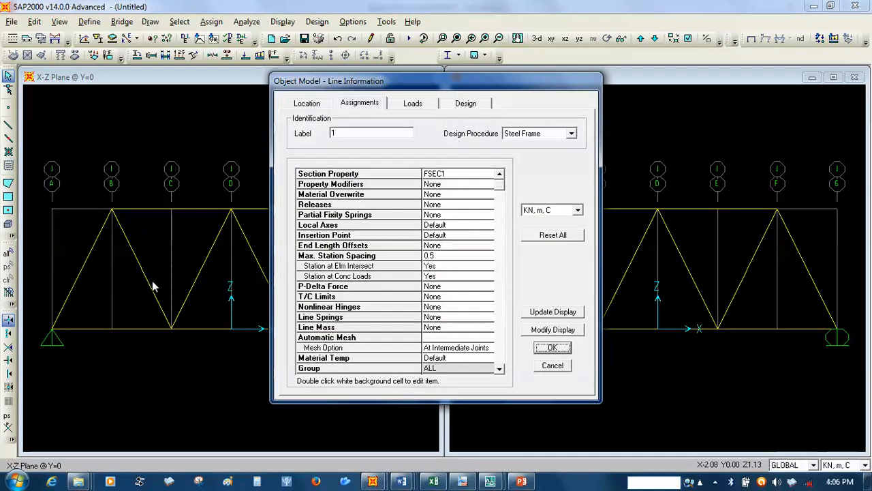
{"action": "left_click", "coordinate": [552, 347]}
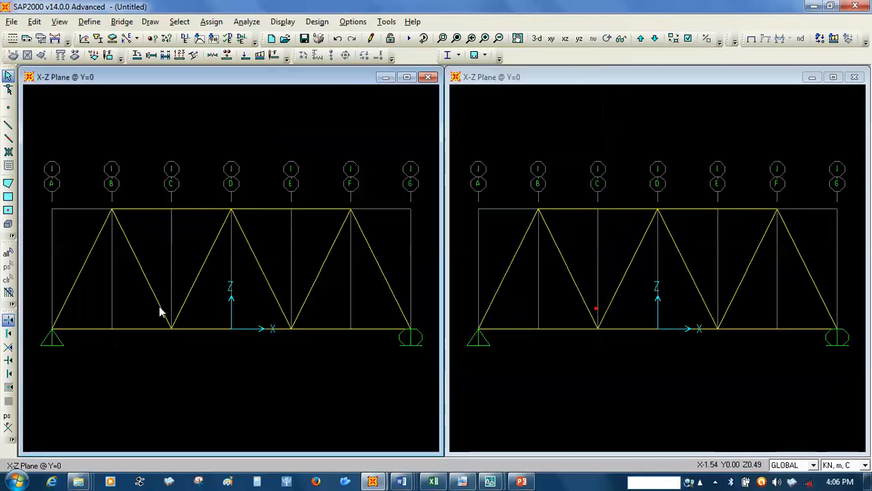
- Set the X ordinate of grid line C to -1 in the GLOBAL grid system
{"action": "right_click", "coordinate": [134, 151]}
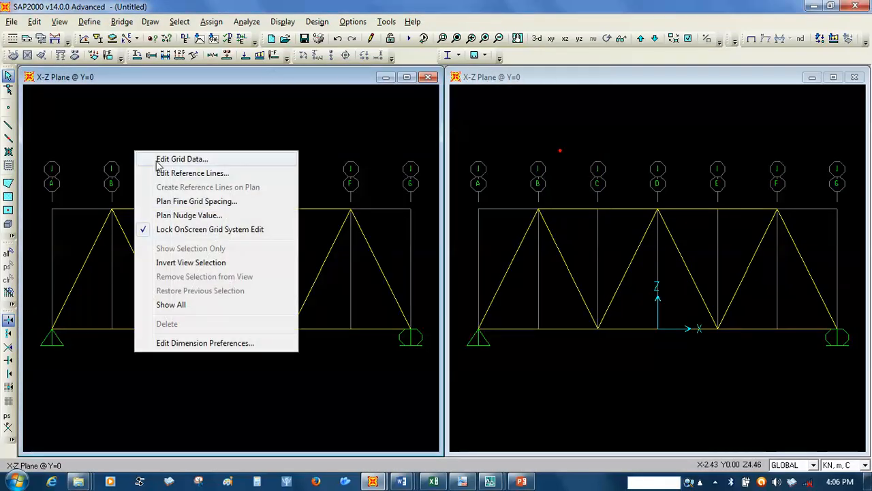
{"action": "left_click", "coordinate": [157, 161]}
{"action": "left_click", "coordinate": [463, 244]}
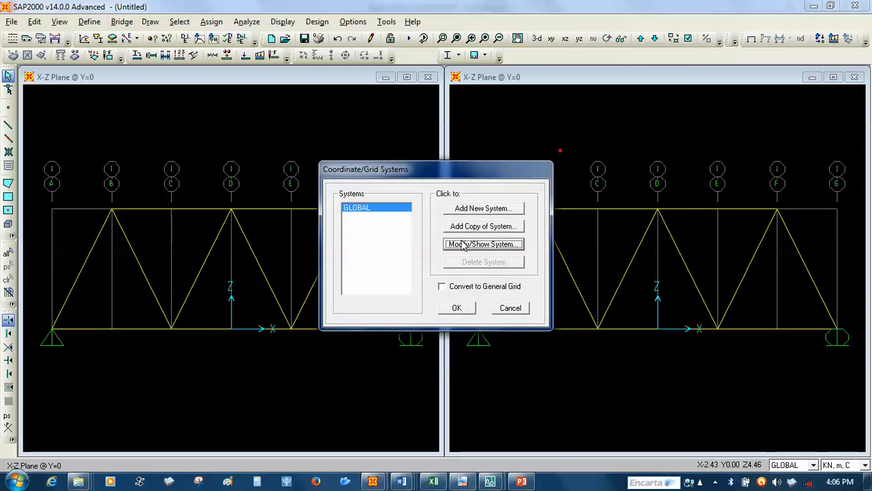
{"action": "left_click", "coordinate": [324, 140]}
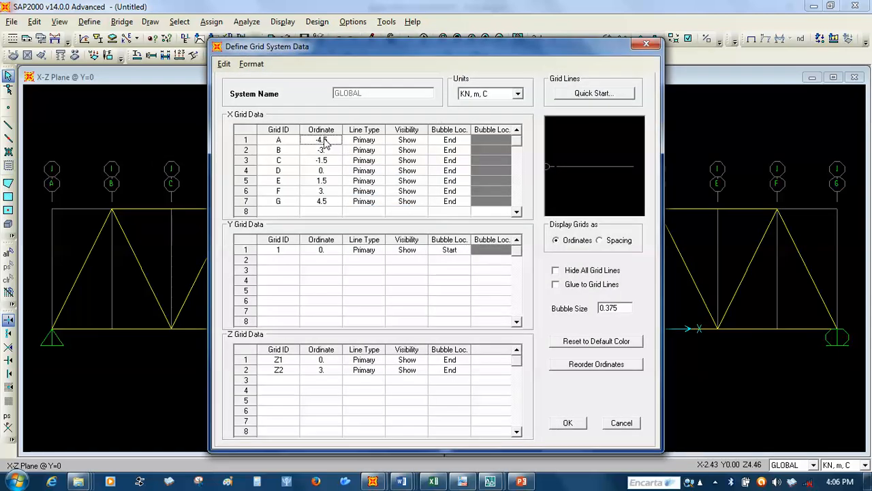
{"action": "left_click", "coordinate": [325, 152]}
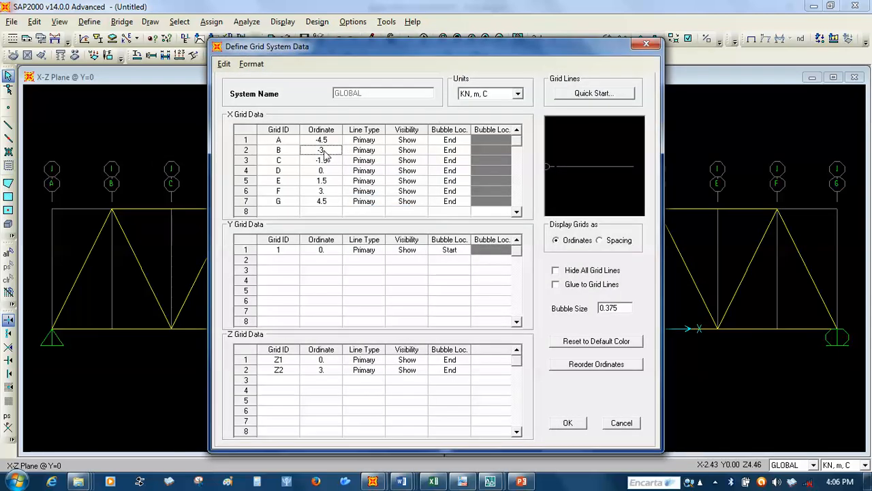
{"action": "left_click", "coordinate": [329, 163]}
{"action": "type", "text": "-1"}
{"action": "left_click", "coordinate": [567, 423]}
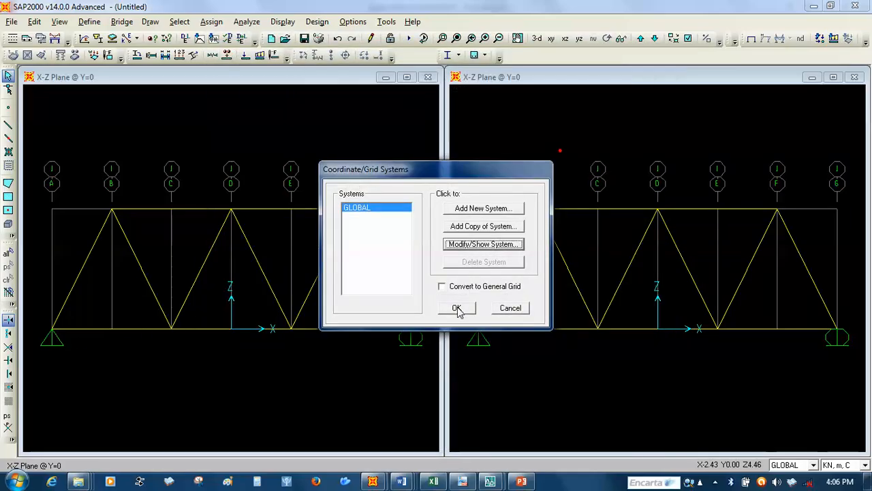
{"action": "left_click", "coordinate": [456, 308]}
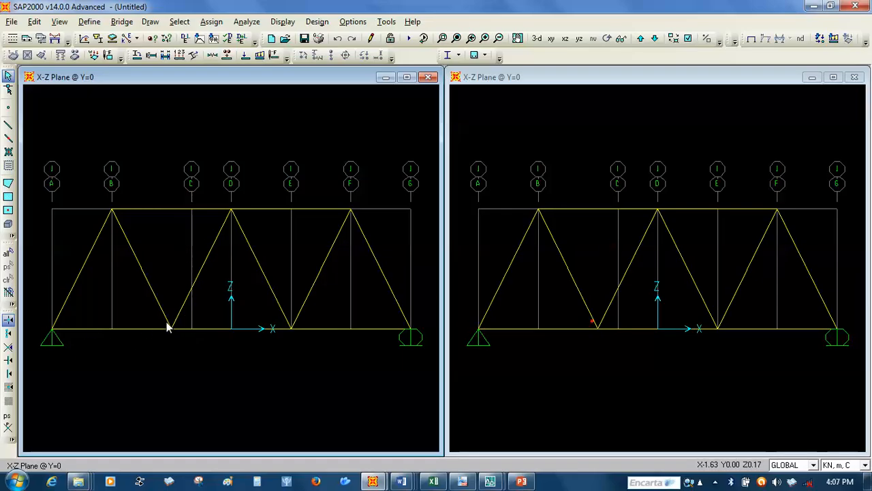
- Discard the truss model without saving and start a new model from the Grid Only template
{"action": "left_click", "coordinate": [12, 21]}
{"action": "left_click", "coordinate": [75, 39]}
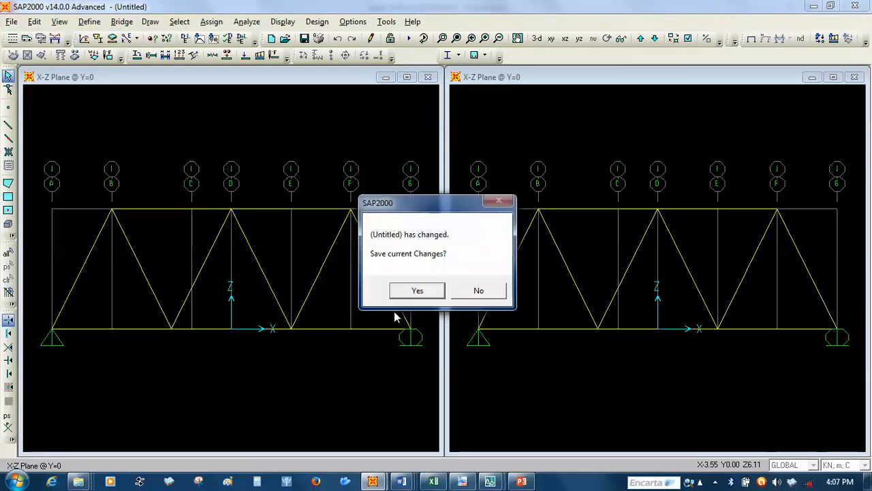
{"action": "left_click", "coordinate": [469, 290]}
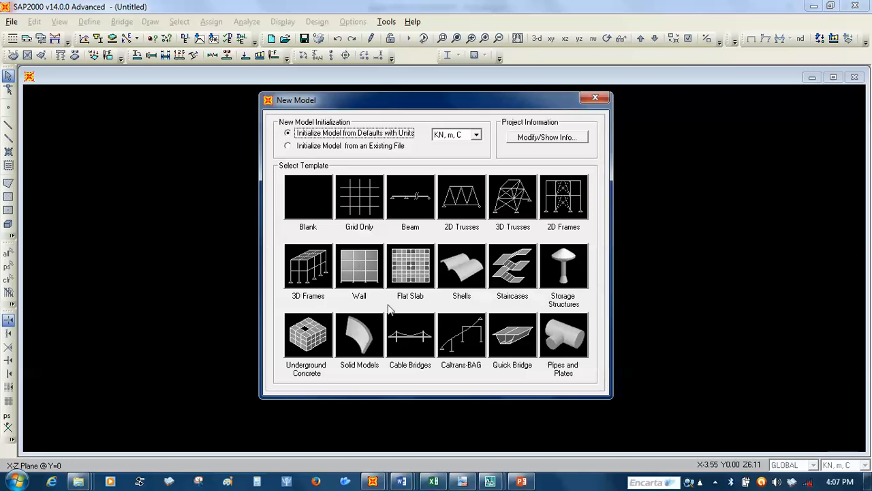
{"action": "left_click", "coordinate": [362, 209]}
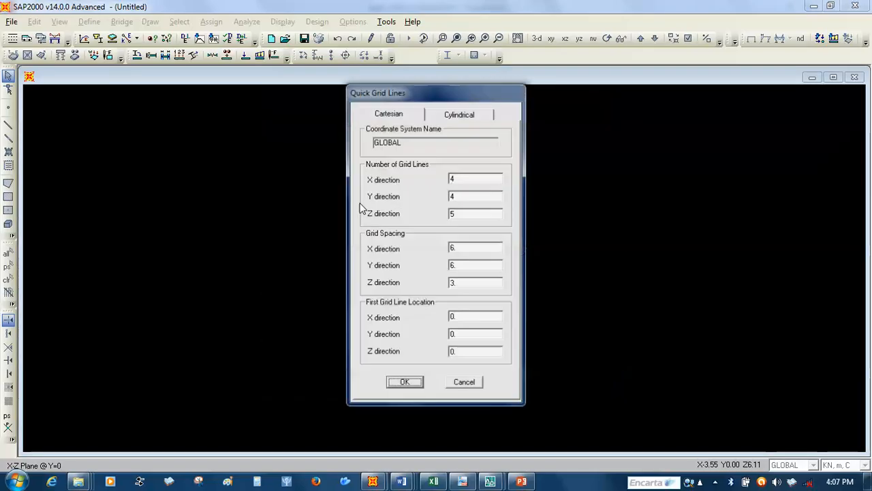
- Create a Cartesian grid with 2 grid lines in X, 2 in Y and 3 in Z
{"action": "double_click", "coordinate": [458, 179]}
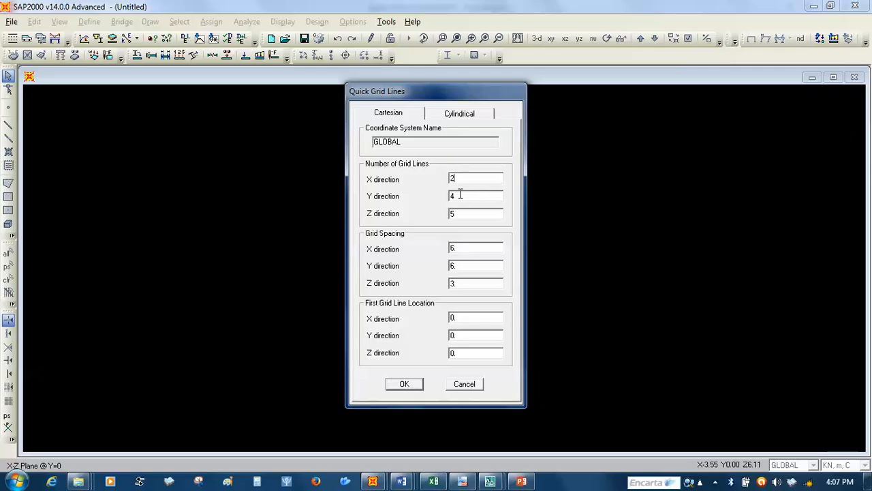
{"action": "double_click", "coordinate": [459, 195]}
{"action": "type", "text": "2"}
{"action": "left_click", "coordinate": [406, 384]}
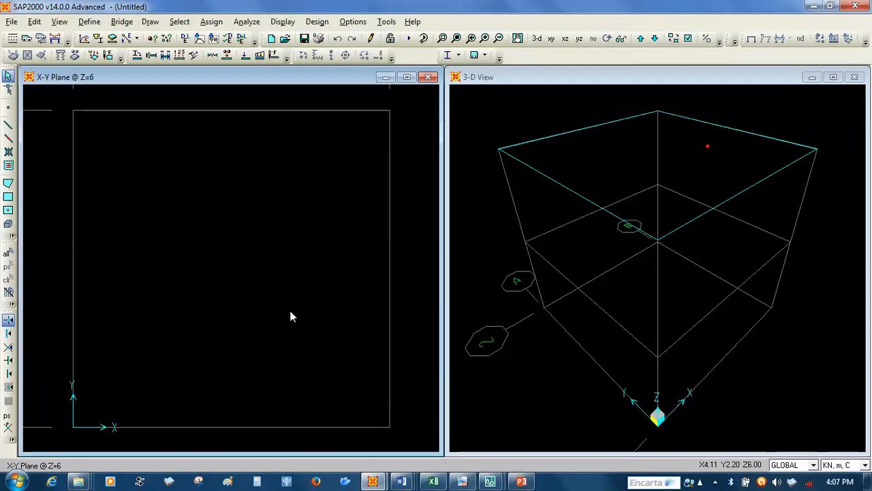
- In the GLOBAL grid system, set the X ordinate of grid line B and the Y ordinate of grid line 2 to 3 m
{"action": "right_click", "coordinate": [196, 177]}
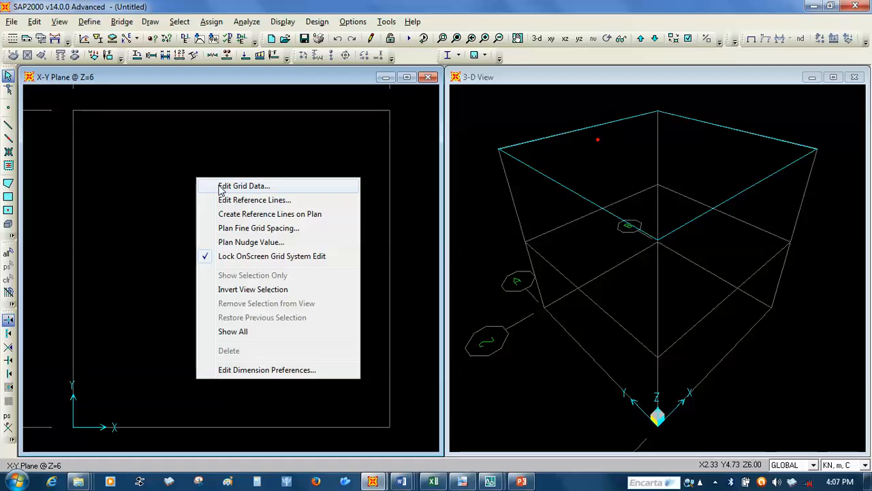
{"action": "left_click", "coordinate": [221, 182]}
{"action": "left_click", "coordinate": [470, 246]}
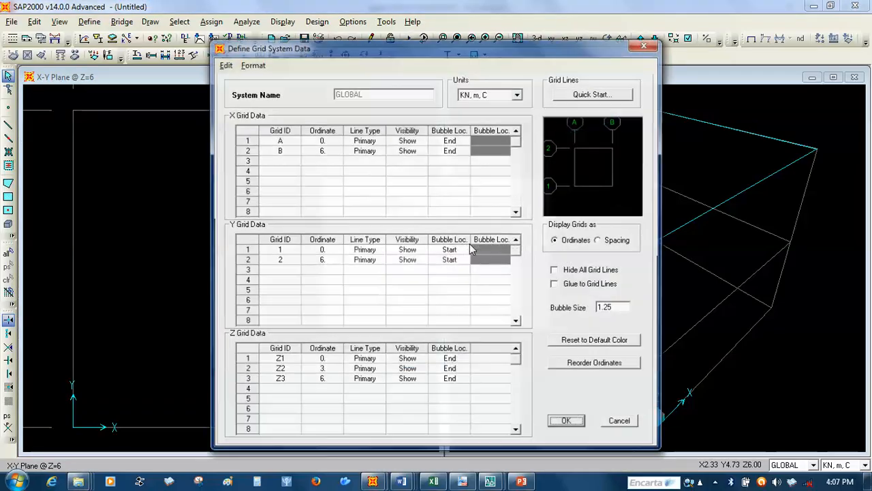
{"action": "left_click", "coordinate": [325, 153]}
{"action": "type", "text": "3"}
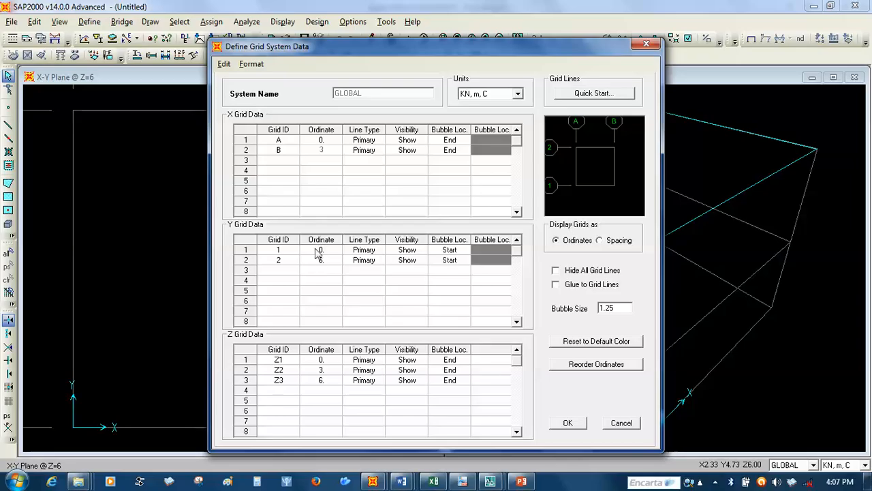
{"action": "key", "text": "Return"}
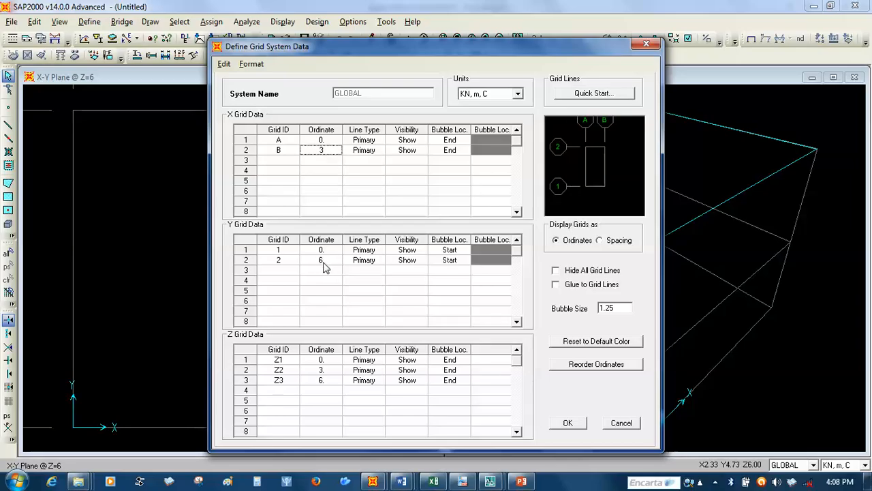
{"action": "left_click", "coordinate": [323, 263]}
{"action": "key", "text": "Return"}
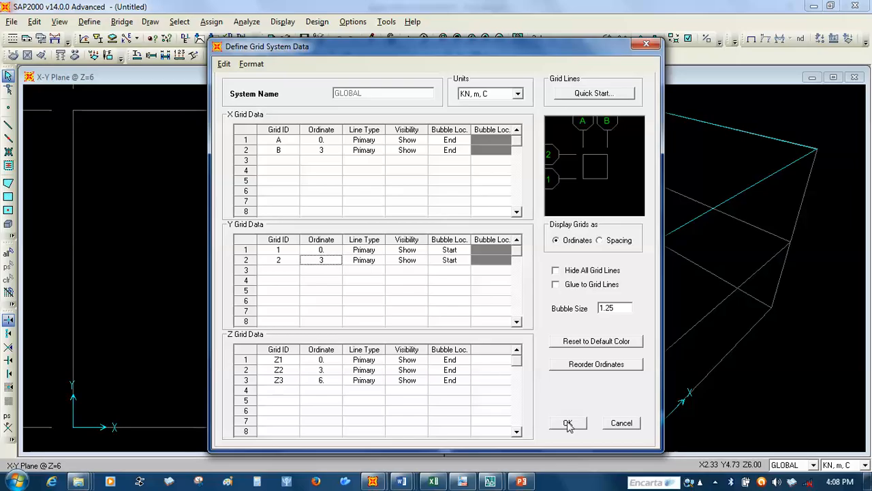
{"action": "left_click", "coordinate": [567, 423]}
{"action": "left_click", "coordinate": [458, 307]}
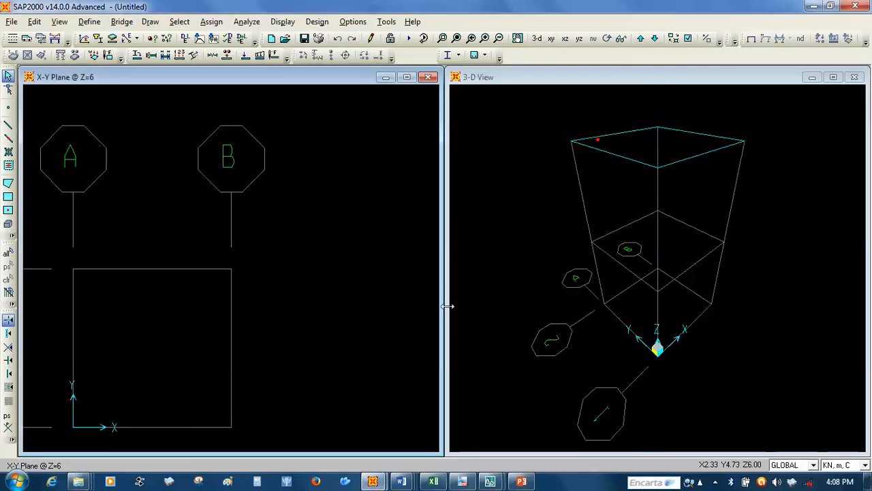
- Add a new material named c25 with the material type Concrete
{"action": "left_click", "coordinate": [456, 39]}
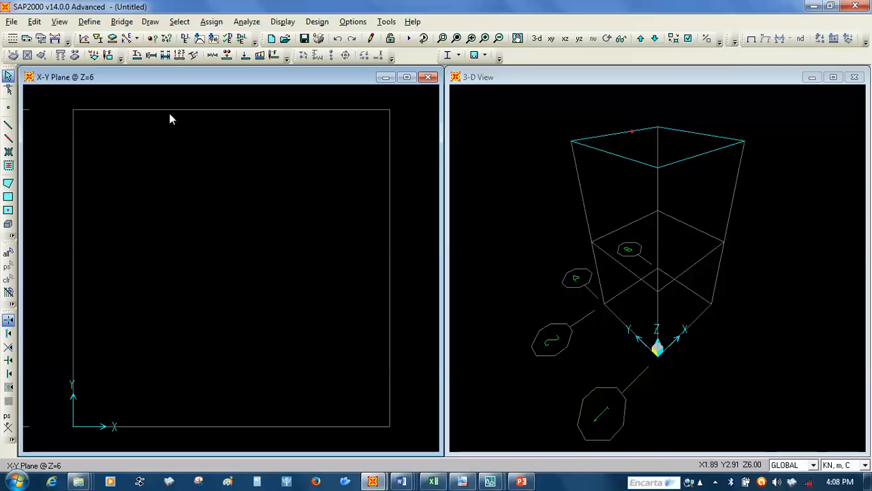
{"action": "left_click", "coordinate": [90, 22]}
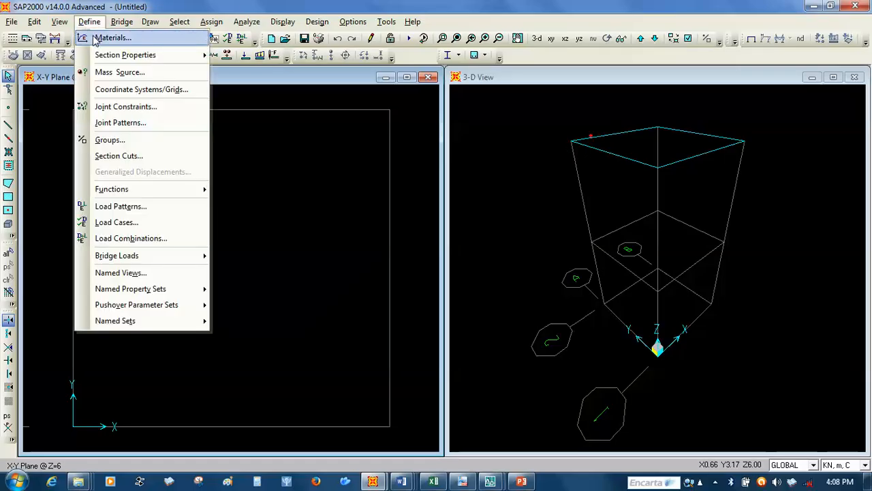
{"action": "left_click", "coordinate": [96, 38]}
{"action": "left_click", "coordinate": [498, 212]}
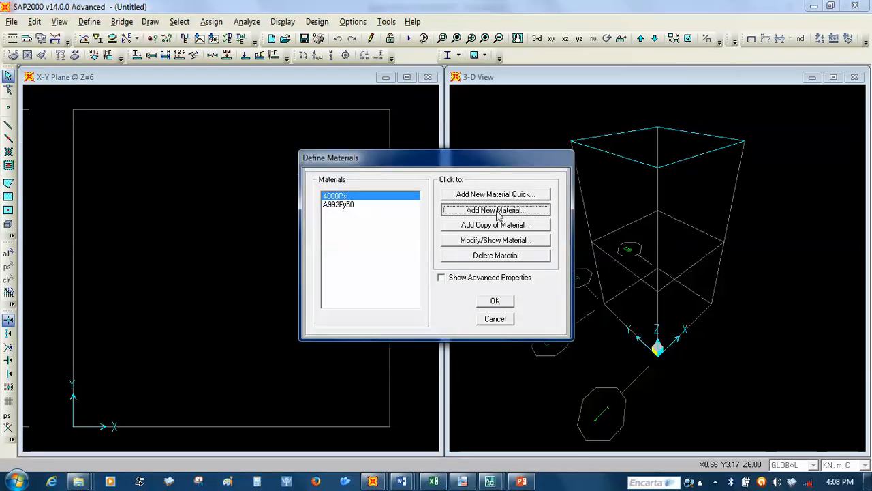
{"action": "left_click", "coordinate": [477, 103]}
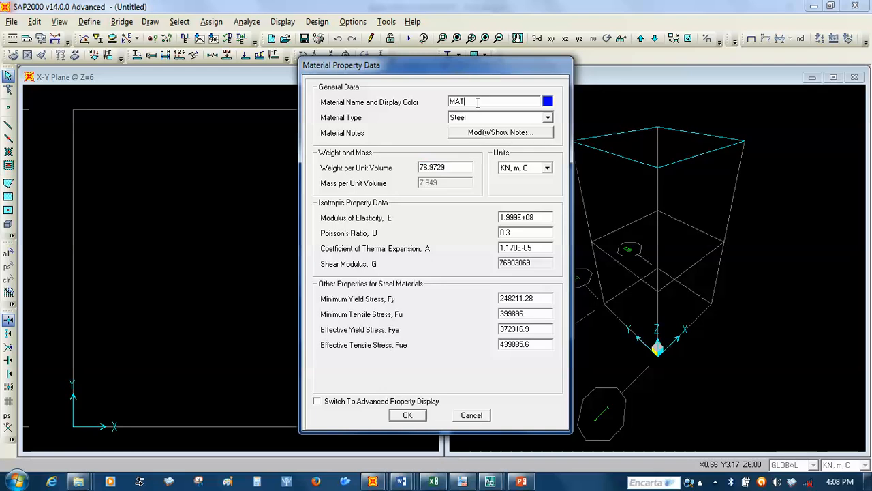
{"action": "key", "text": "BackSpace"}
{"action": "key", "text": "BackSpace"}
{"action": "left_click", "coordinate": [548, 117]}
{"action": "left_click", "coordinate": [511, 138]}
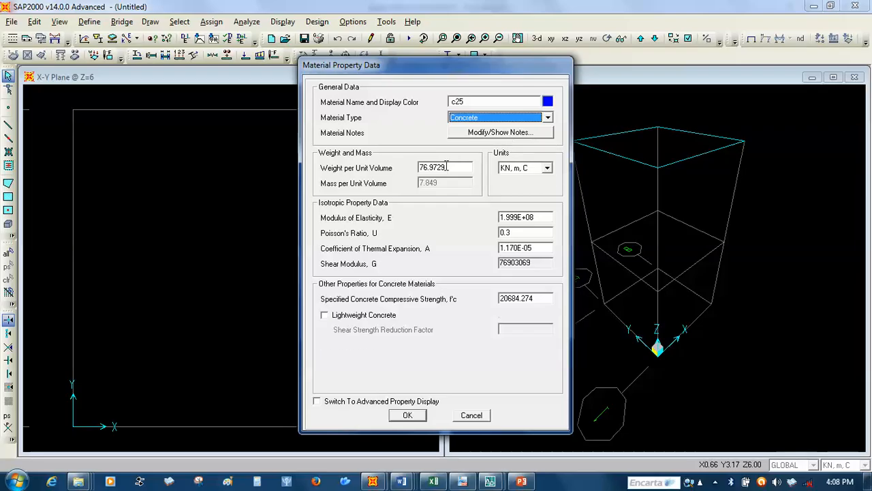
- Give c25 a weight per unit volume of 25 and a modulus of elasticity of 0.2E+08, and mark it as lightweight concrete
{"action": "double_click", "coordinate": [447, 167]}
{"action": "type", "text": "25"}
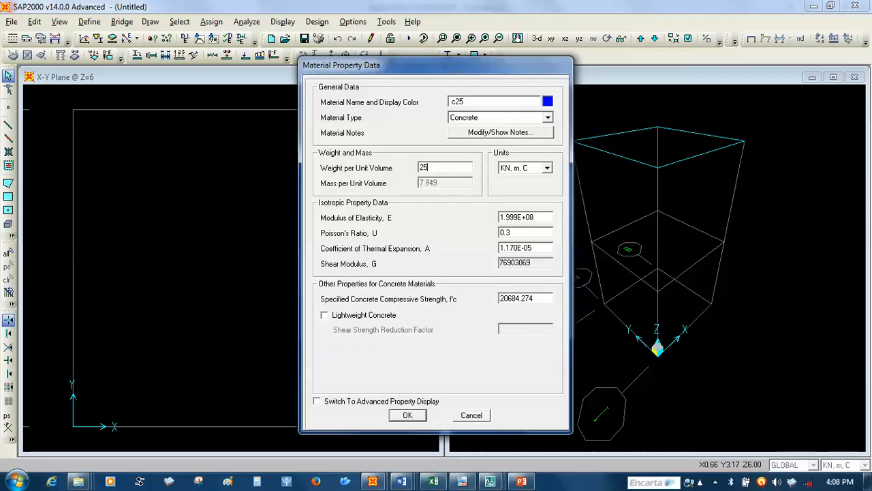
{"action": "double_click", "coordinate": [516, 217]}
{"action": "left_click", "coordinate": [518, 217]}
{"action": "left_click_drag", "start_coordinate": [517, 216], "coordinate": [501, 217]}
{"action": "type", "text": "0"}
{"action": "left_click", "coordinate": [359, 315]}
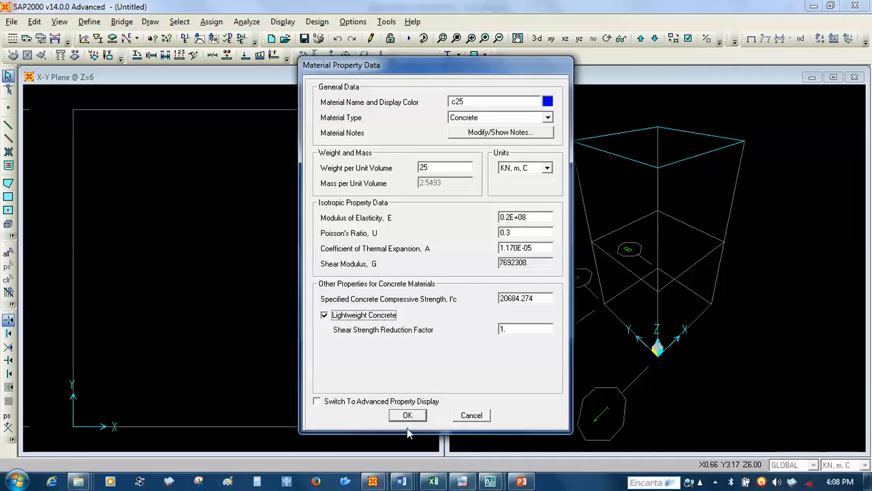
{"action": "left_click", "coordinate": [413, 416]}
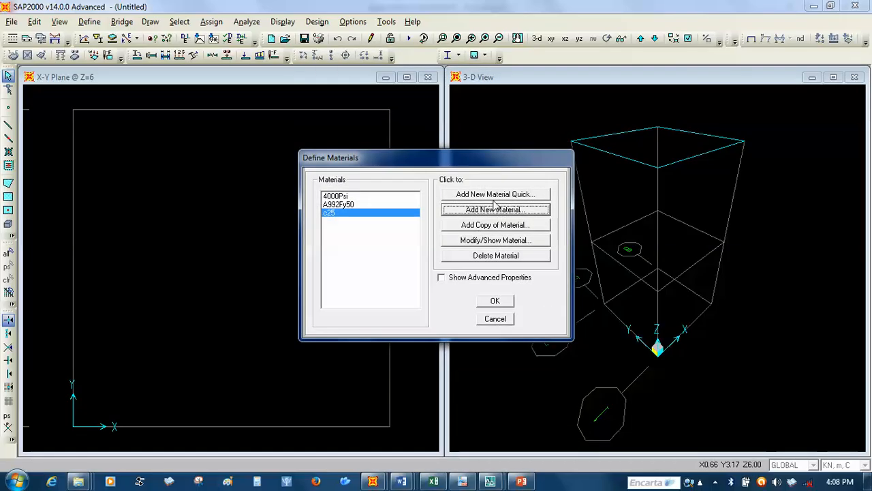
- Add another new material named s 300 with the material type Rebar
{"action": "left_click", "coordinate": [493, 211]}
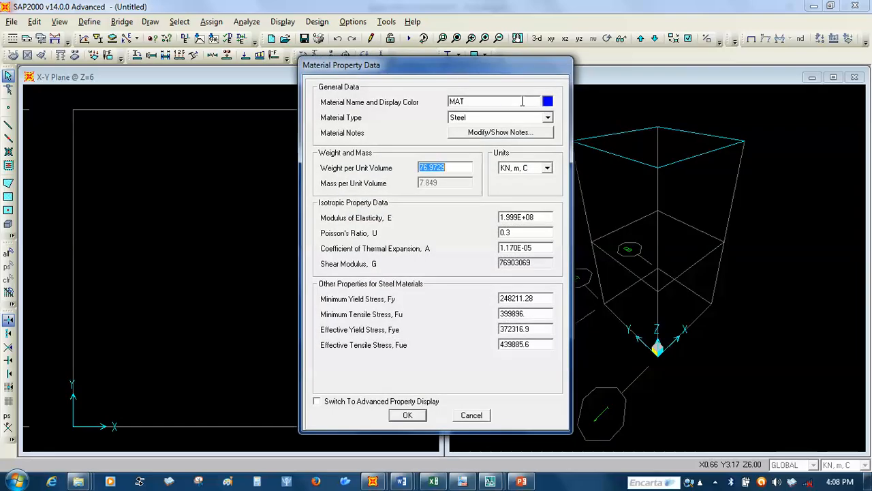
{"action": "left_click", "coordinate": [470, 101]}
{"action": "key", "text": "BackSpace"}
{"action": "key", "text": "BackSpace"}
{"action": "key", "text": "BackSpace"}
{"action": "left_click", "coordinate": [547, 118]}
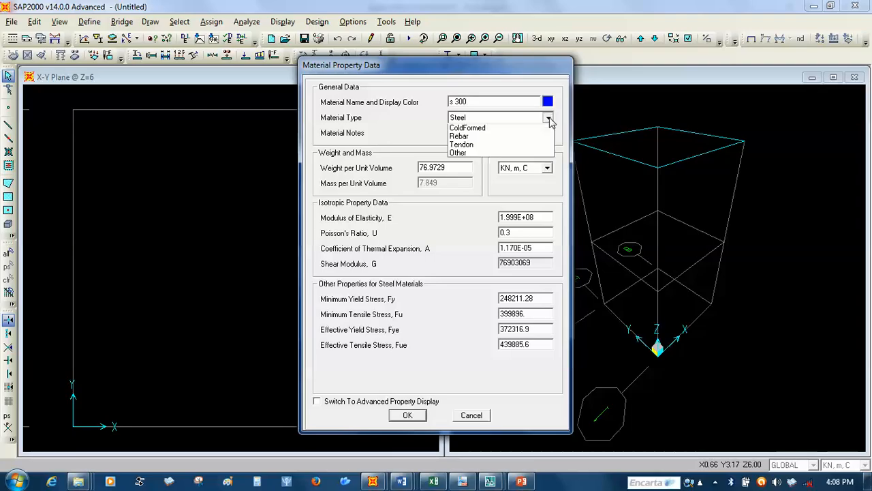
{"action": "left_click", "coordinate": [497, 163]}
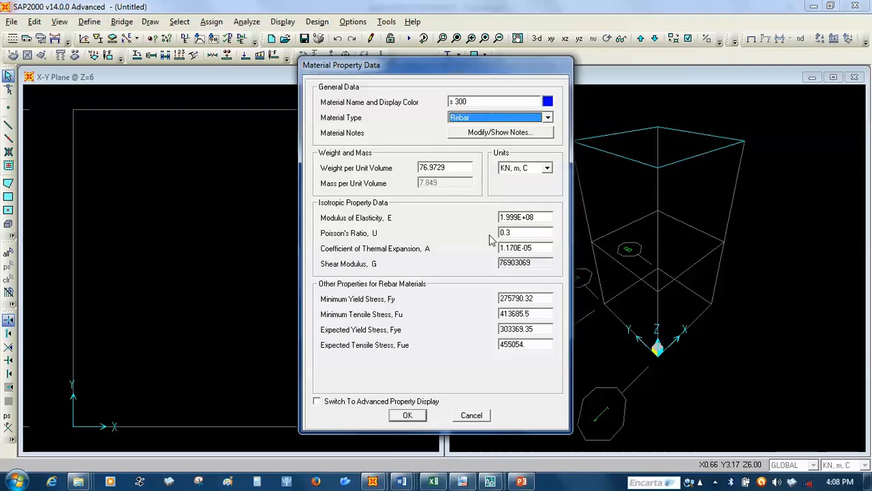
- Set s 300's minimum yield and tensile stresses to 260000 and expected yield stress to 300000, enter its expected tensile stress, and save the materials
{"action": "double_click", "coordinate": [538, 297]}
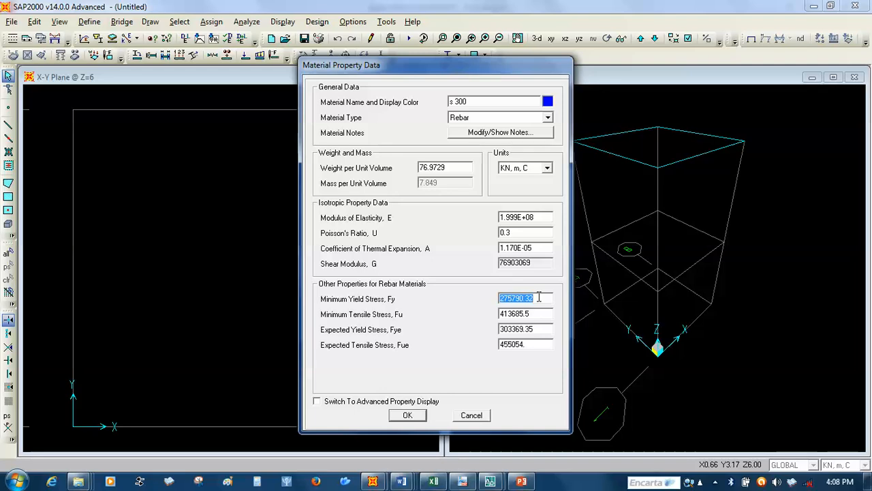
{"action": "type", "text": "260000"}
{"action": "double_click", "coordinate": [536, 313]}
{"action": "type", "text": "260000"}
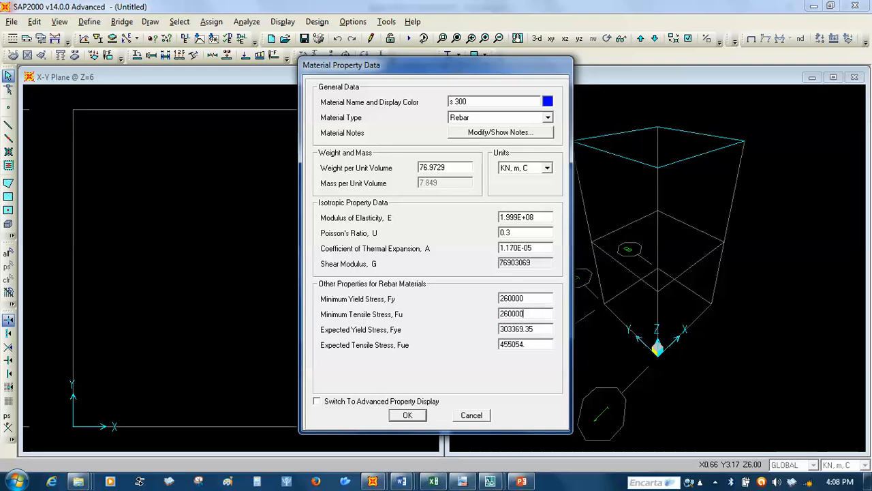
{"action": "double_click", "coordinate": [537, 328]}
{"action": "type", "text": "300000"}
{"action": "double_click", "coordinate": [537, 344]}
{"action": "type", "text": "30"}
{"action": "left_click", "coordinate": [407, 415]}
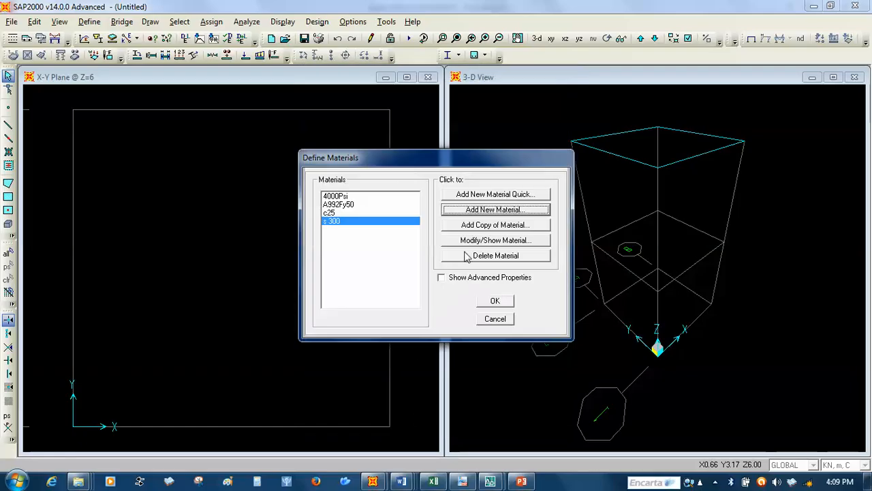
{"action": "left_click", "coordinate": [492, 302]}
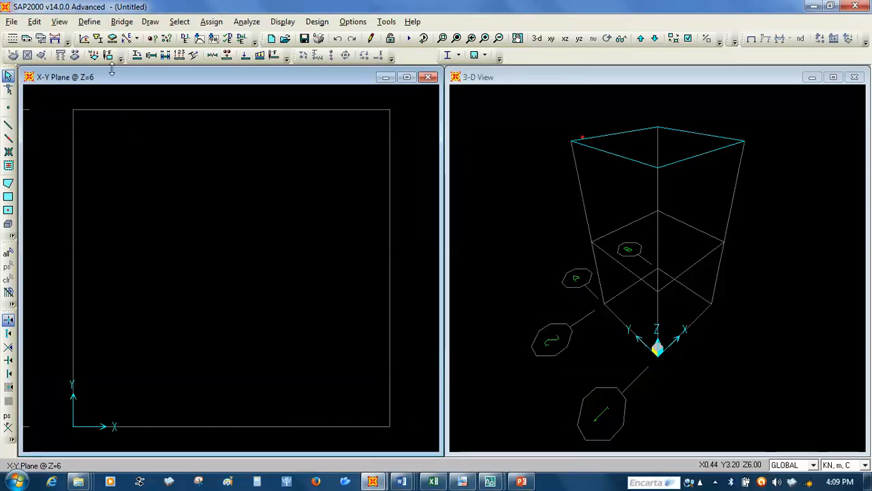
- Add a new rectangular frame section of the Concrete property type
{"action": "left_click", "coordinate": [96, 24]}
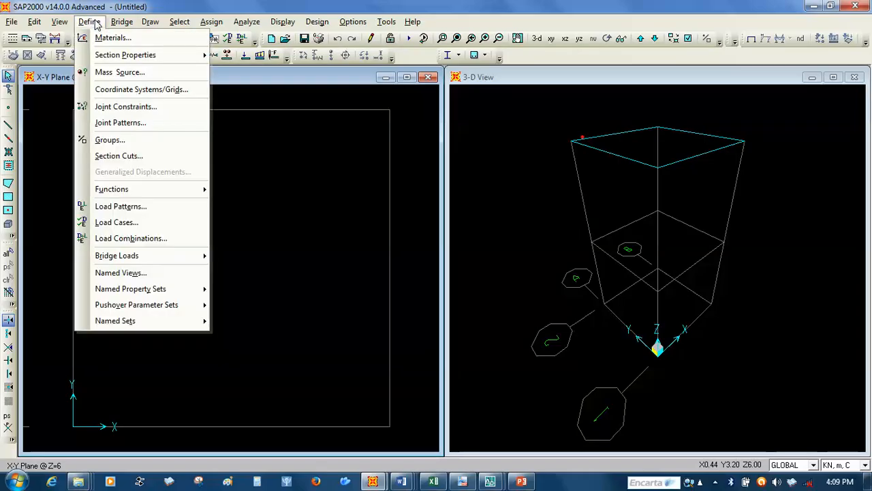
{"action": "mouse_move", "coordinate": [137, 54]}
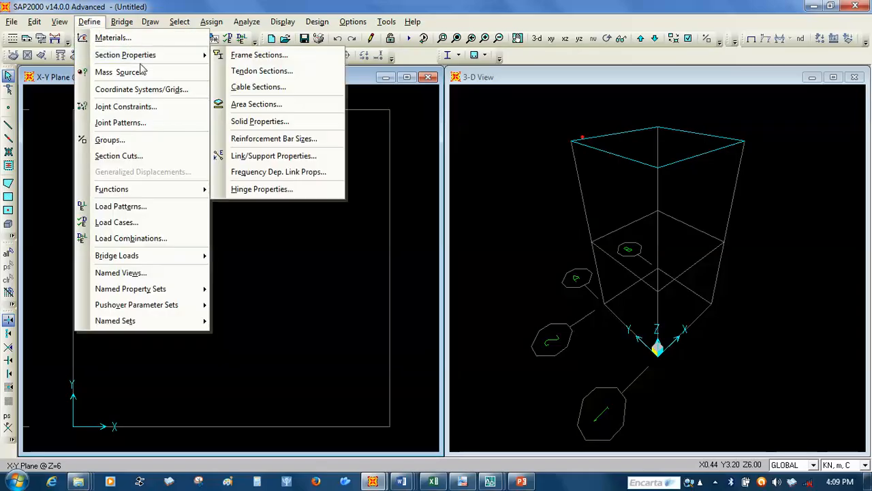
{"action": "left_click", "coordinate": [232, 55]}
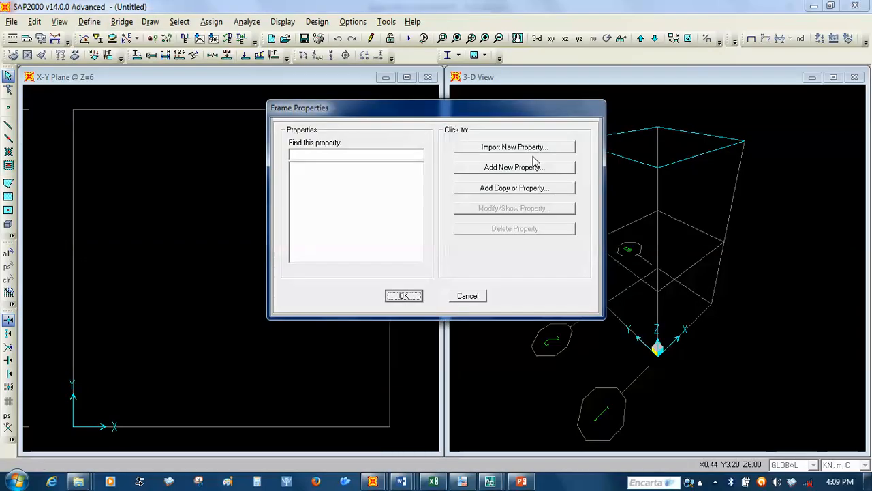
{"action": "left_click", "coordinate": [517, 169]}
{"action": "left_click", "coordinate": [578, 121]}
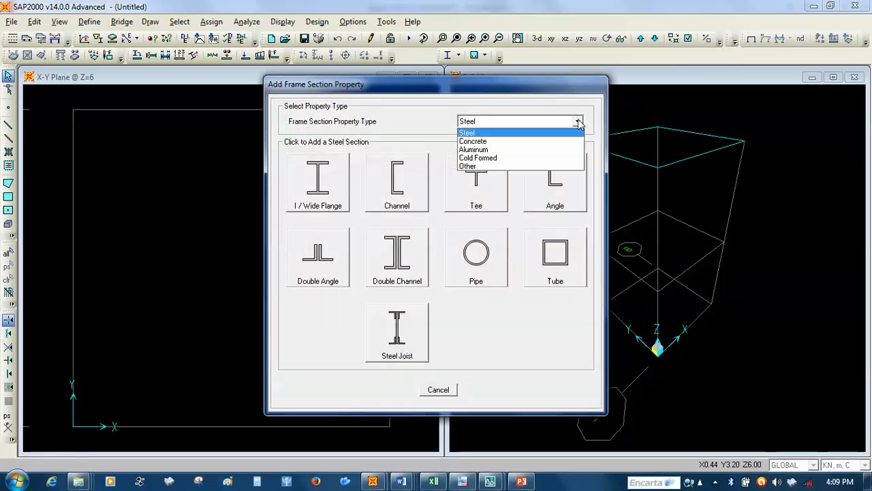
{"action": "left_click", "coordinate": [530, 142]}
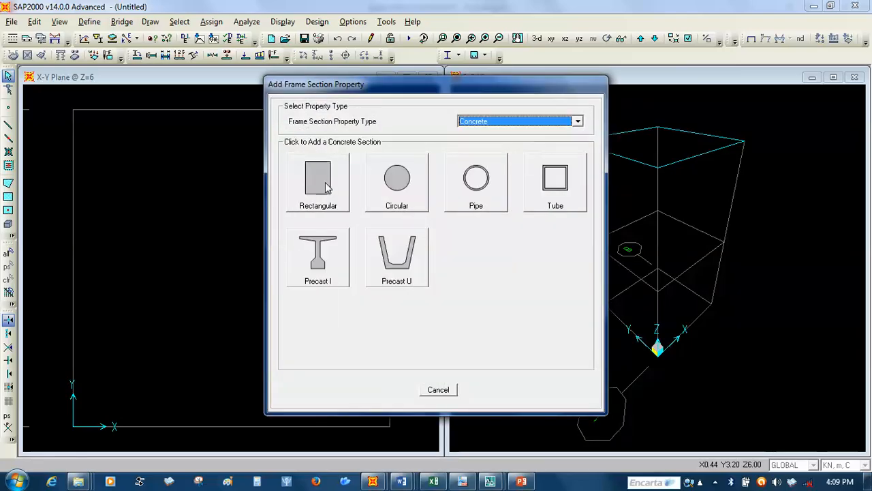
{"action": "left_click", "coordinate": [325, 182]}
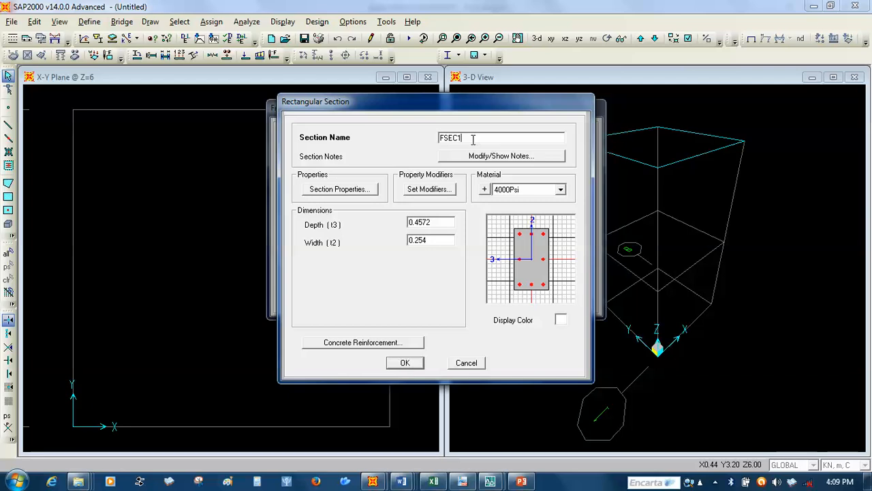
- Name the rectangular section c 40*40, assign material c25, and set its depth and width to 0.4 m
{"action": "key", "text": "BackSpace"}
{"action": "left_click", "coordinate": [560, 190]}
{"action": "left_click", "coordinate": [530, 218]}
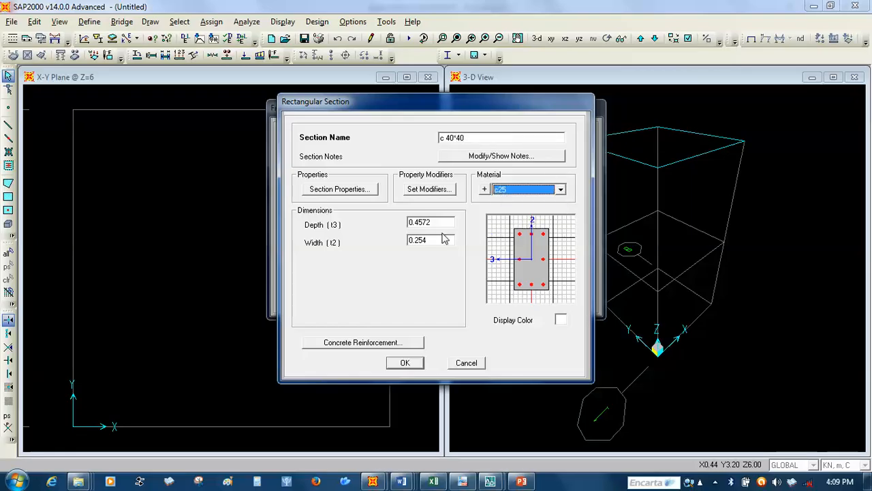
{"action": "double_click", "coordinate": [435, 223]}
{"action": "type", "text": "0.4"}
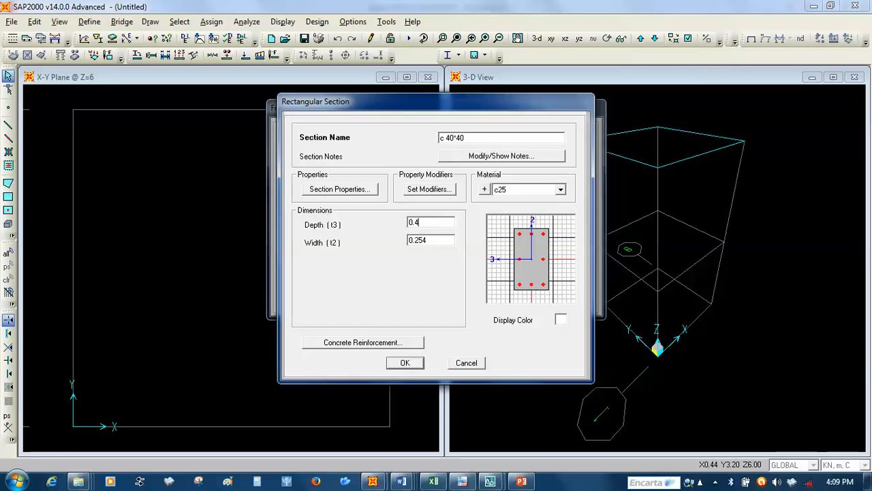
{"action": "double_click", "coordinate": [431, 240]}
{"action": "type", "text": "0."}
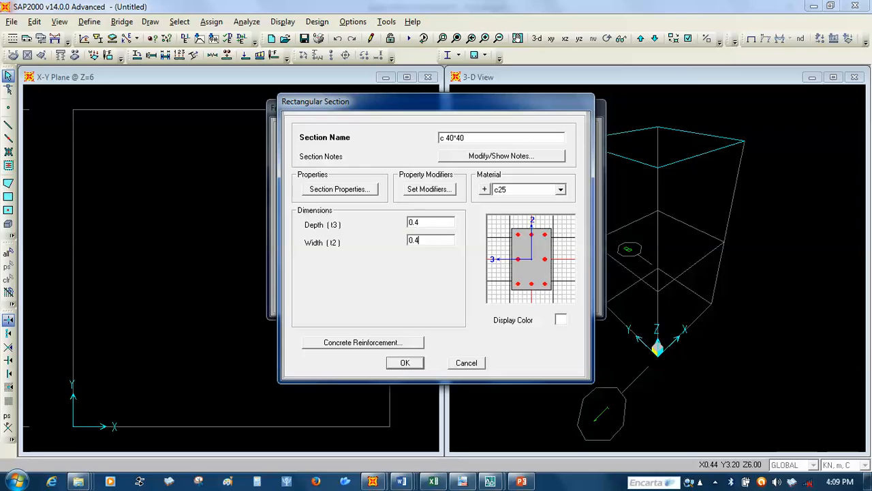
- Change the clear cover for confinement bars in the reinforcement data of c 40*40 and save the frame section
{"action": "left_click", "coordinate": [371, 343]}
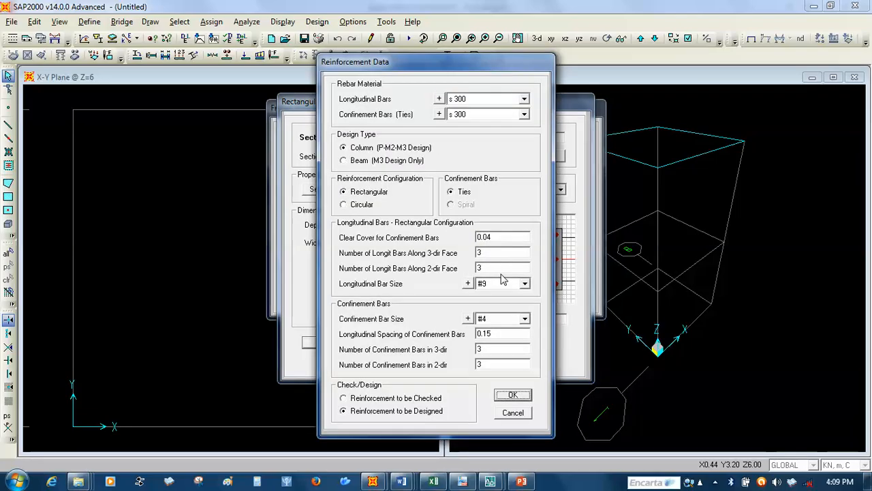
{"action": "double_click", "coordinate": [498, 236]}
{"action": "type", "text": "0.0"}
{"action": "left_click", "coordinate": [511, 394]}
{"action": "left_click", "coordinate": [403, 363]}
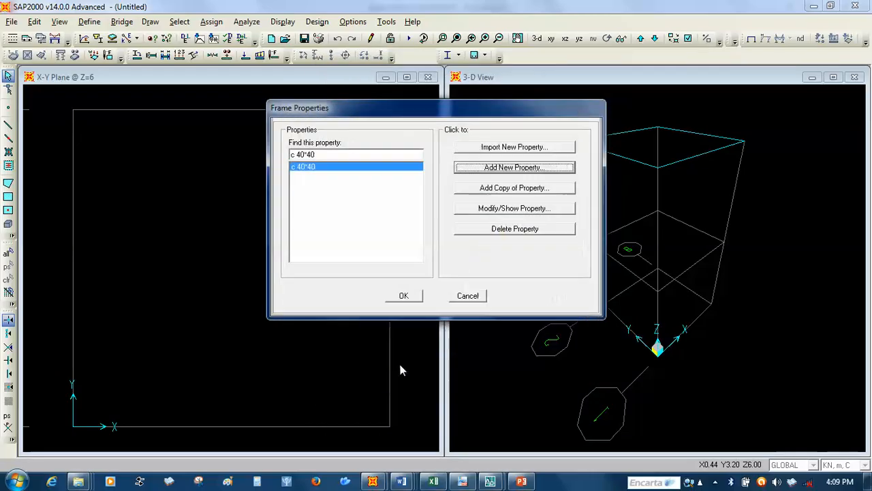
{"action": "left_click", "coordinate": [406, 296]}
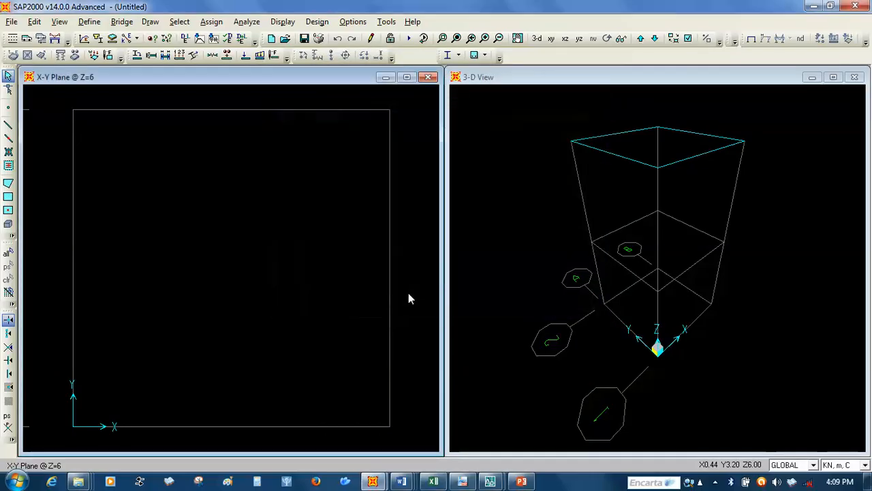
- Add a new shell area section named pad that uses material c25
{"action": "left_click", "coordinate": [89, 22]}
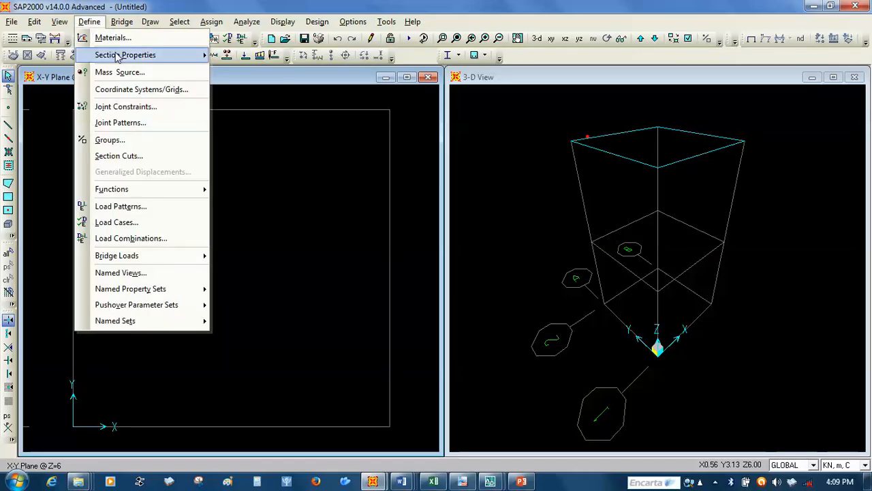
{"action": "mouse_move", "coordinate": [126, 57]}
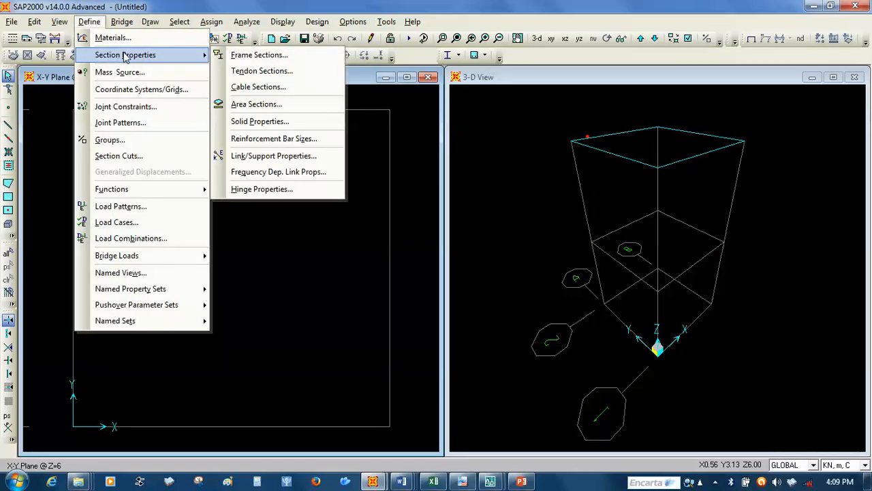
{"action": "left_click", "coordinate": [236, 105]}
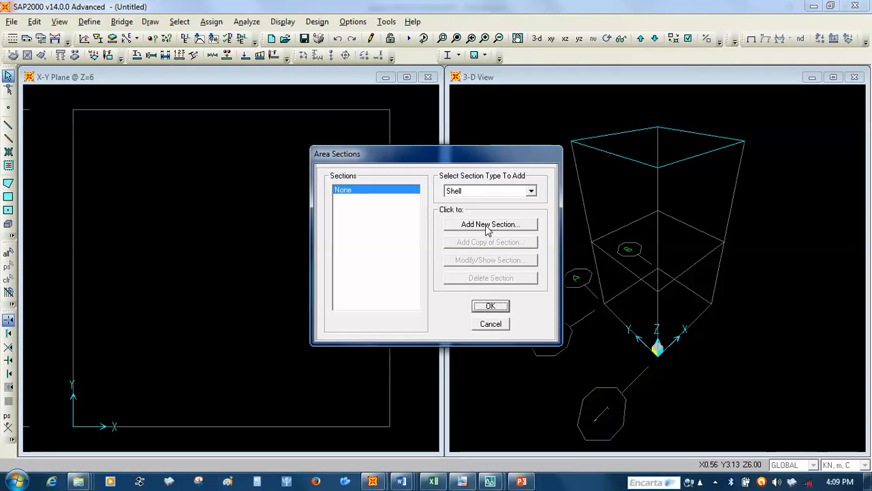
{"action": "left_click", "coordinate": [486, 224]}
{"action": "double_click", "coordinate": [465, 95]}
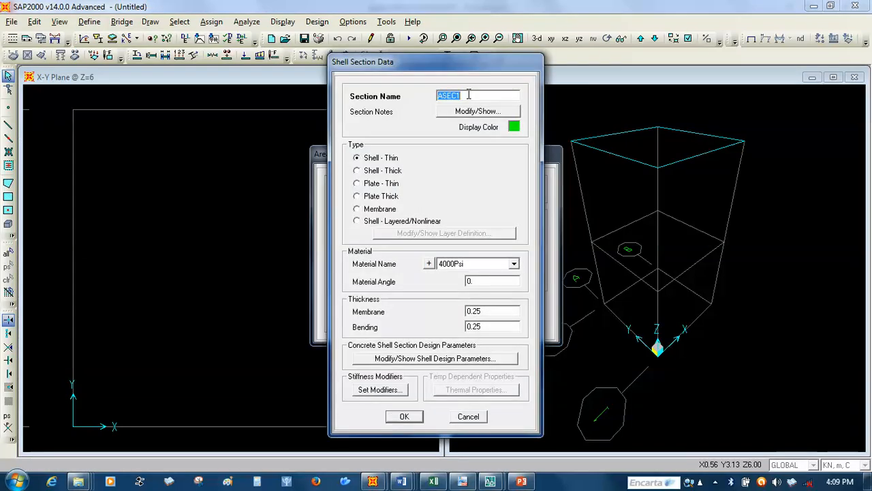
{"action": "type", "text": "pad"}
{"action": "left_click", "coordinate": [513, 264]}
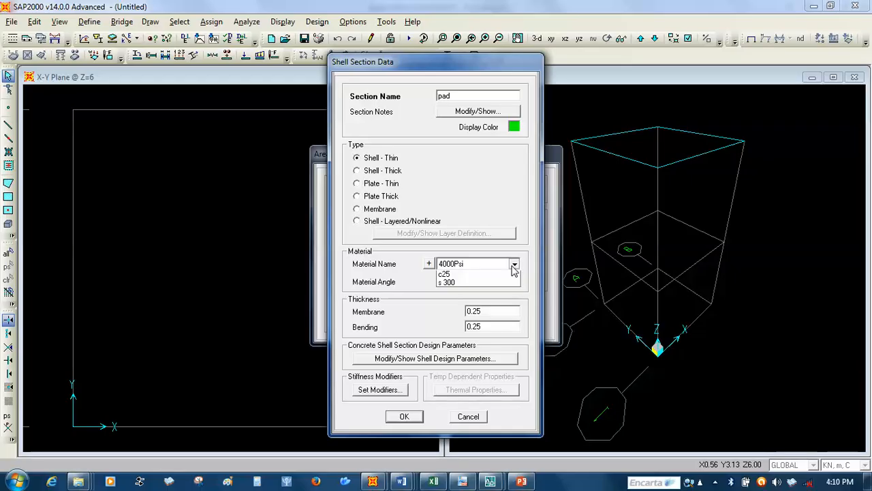
{"action": "left_click", "coordinate": [450, 292]}
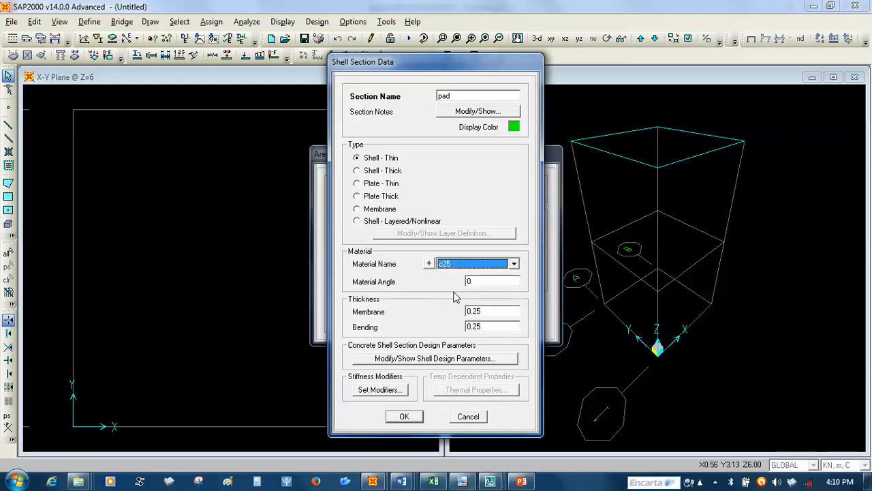
- Set the pad section's membrane thickness to 0.8 m, enter its bending thickness, and save the section
{"action": "double_click", "coordinate": [485, 311]}
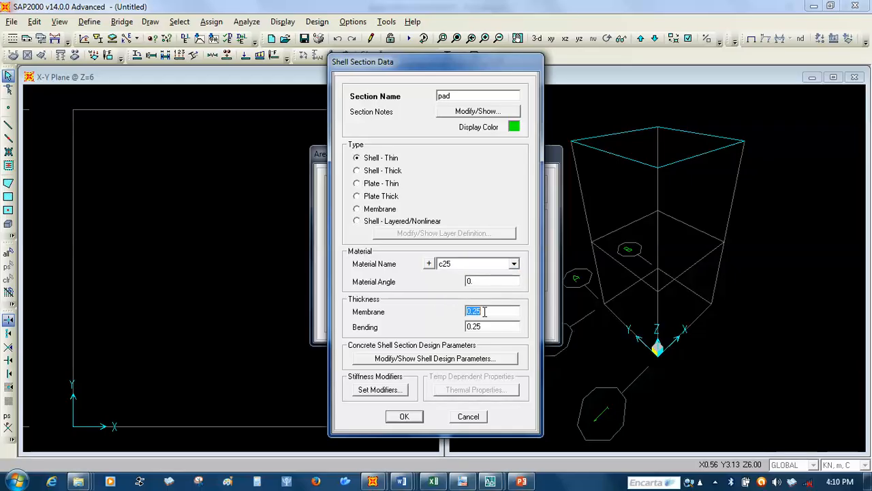
{"action": "type", "text": "0.8"}
{"action": "double_click", "coordinate": [488, 329]}
{"action": "type", "text": "0."}
{"action": "left_click", "coordinate": [404, 417]}
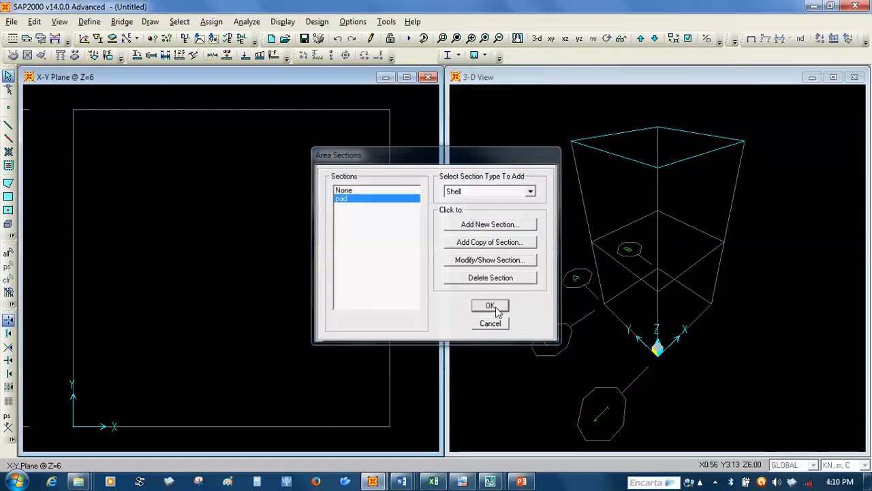
- Quick-draw a pad area over the whole grid bay in the X-Y plane at Z=0 and check its assignments
{"action": "left_click", "coordinate": [492, 307]}
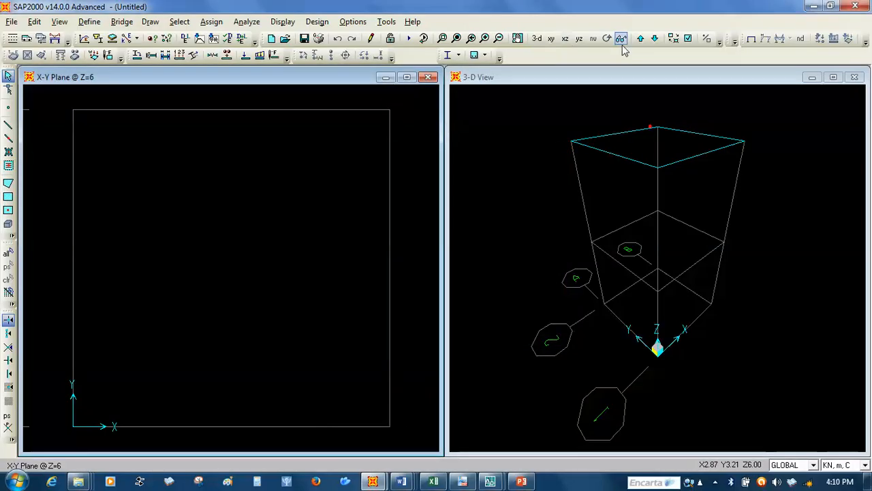
{"action": "left_click", "coordinate": [654, 39]}
{"action": "left_click", "coordinate": [654, 39]}
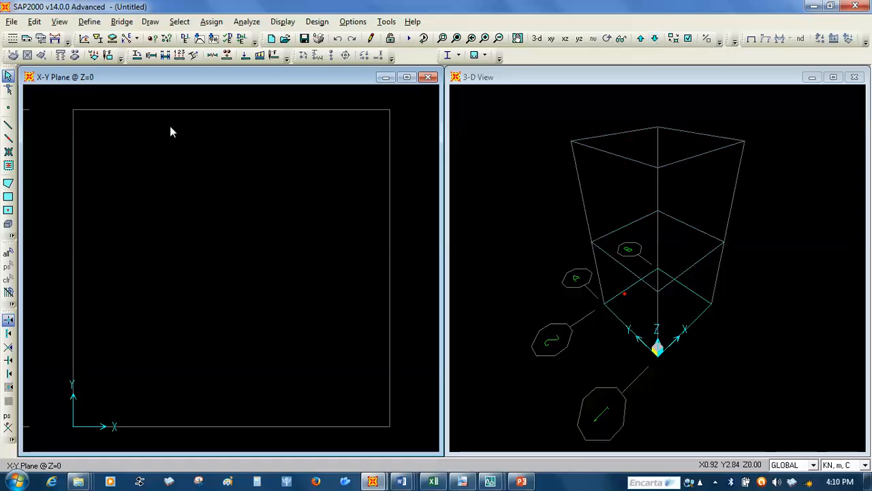
{"action": "left_click", "coordinate": [8, 210]}
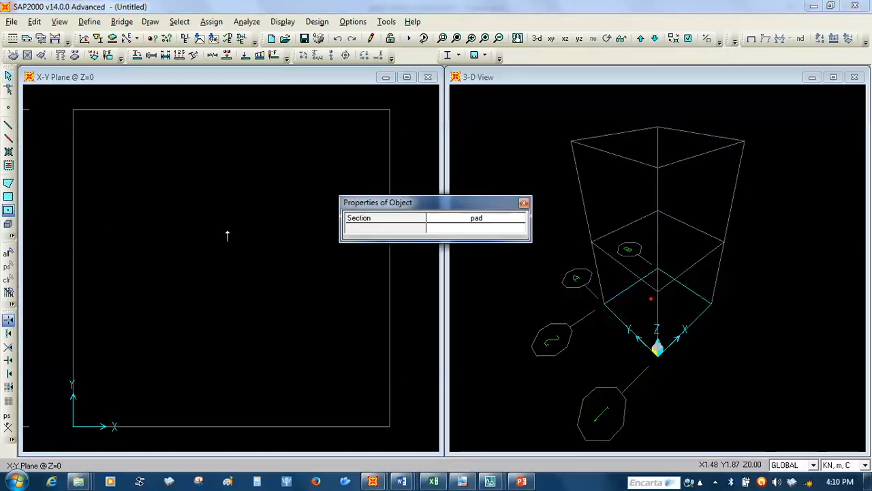
{"action": "left_click", "coordinate": [226, 235]}
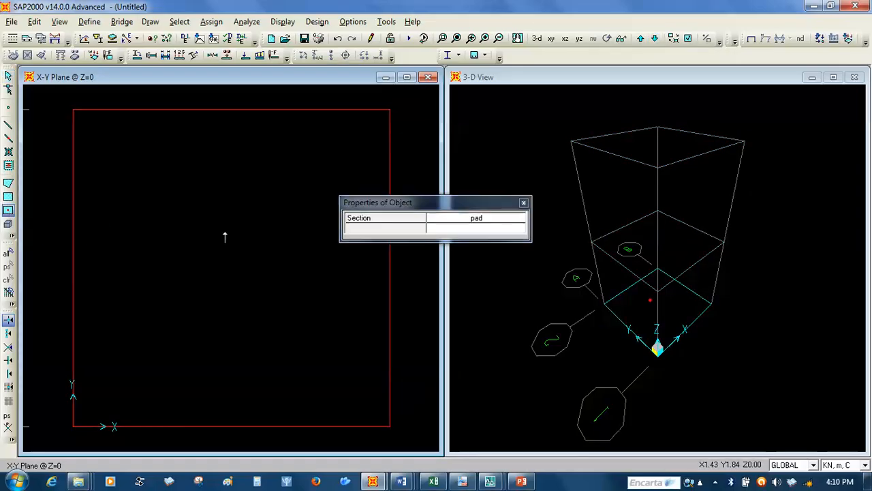
{"action": "left_click", "coordinate": [523, 204]}
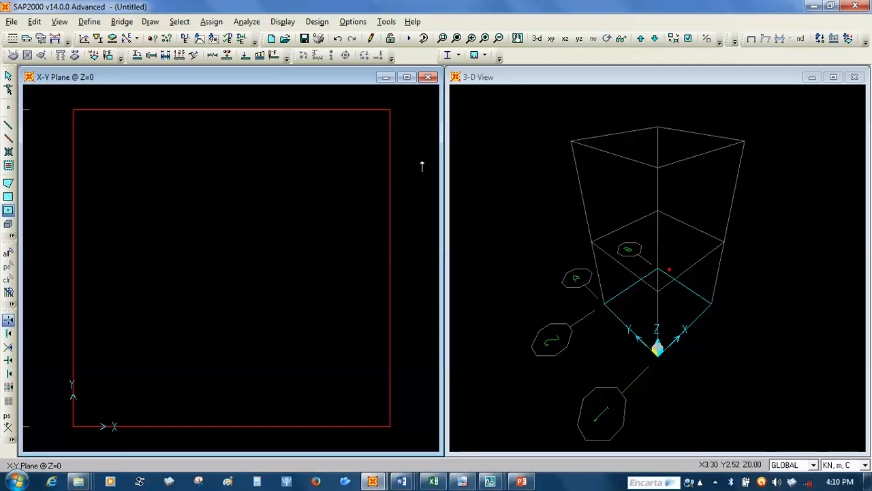
{"action": "key", "text": "Escape"}
{"action": "right_click", "coordinate": [219, 266]}
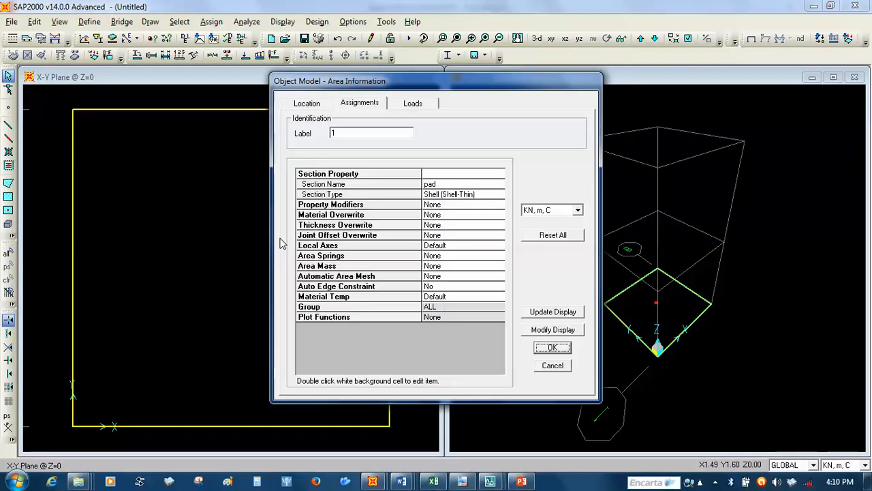
{"action": "left_click", "coordinate": [552, 347]}
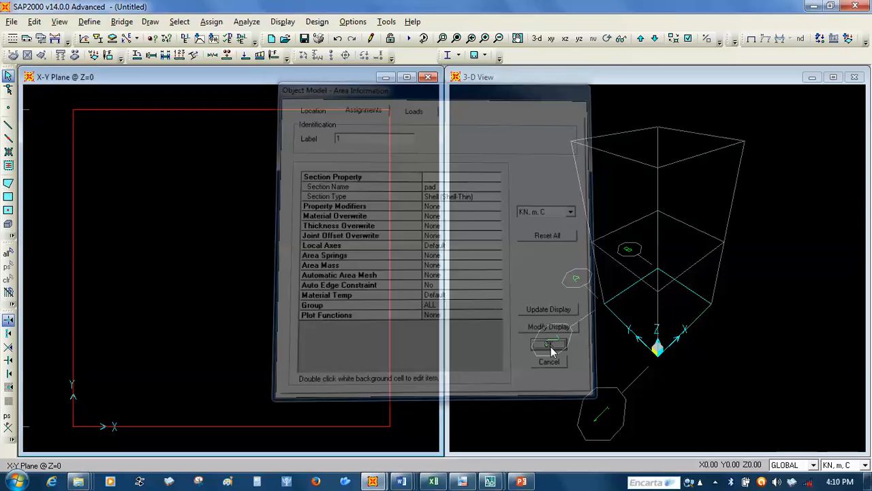
- Add an X grid line c at ordinate 1.5 m to the GLOBAL grid, primary and shown, with its bubble at the end
{"action": "right_click", "coordinate": [408, 324]}
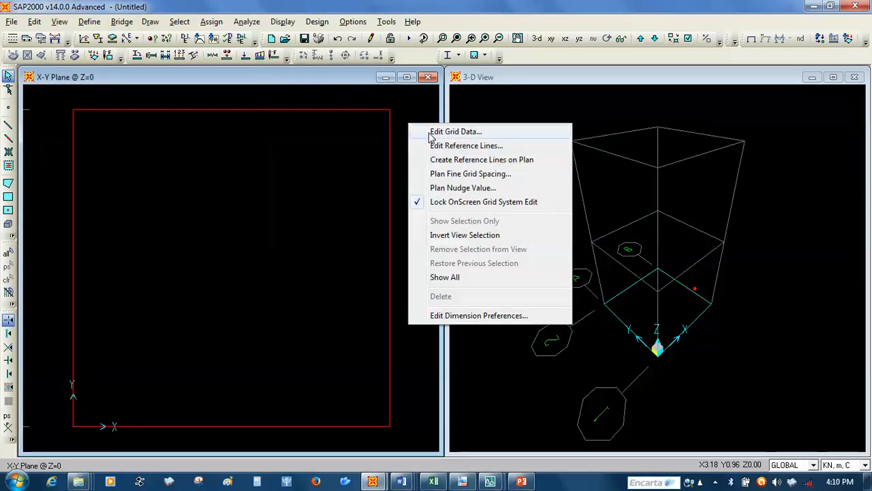
{"action": "left_click", "coordinate": [450, 132]}
{"action": "left_click", "coordinate": [469, 244]}
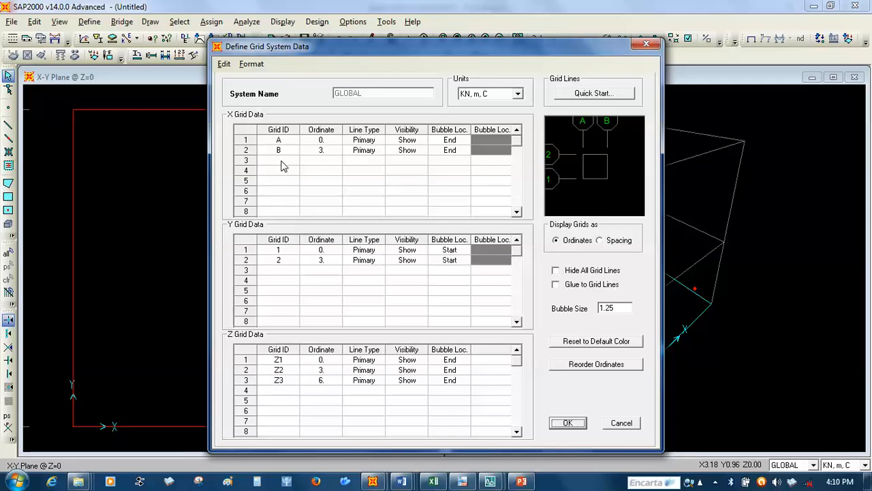
{"action": "left_click", "coordinate": [281, 162]}
{"action": "type", "text": "c"}
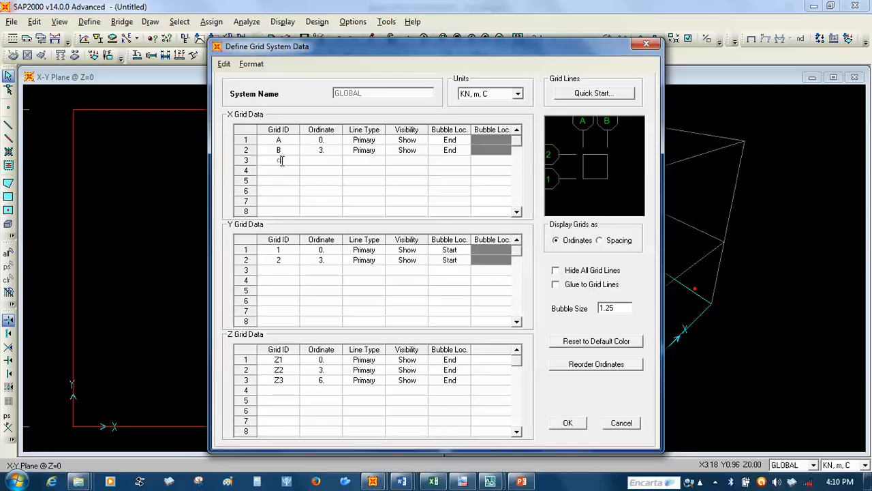
{"action": "left_click", "coordinate": [325, 162]}
{"action": "type", "text": "1.5"}
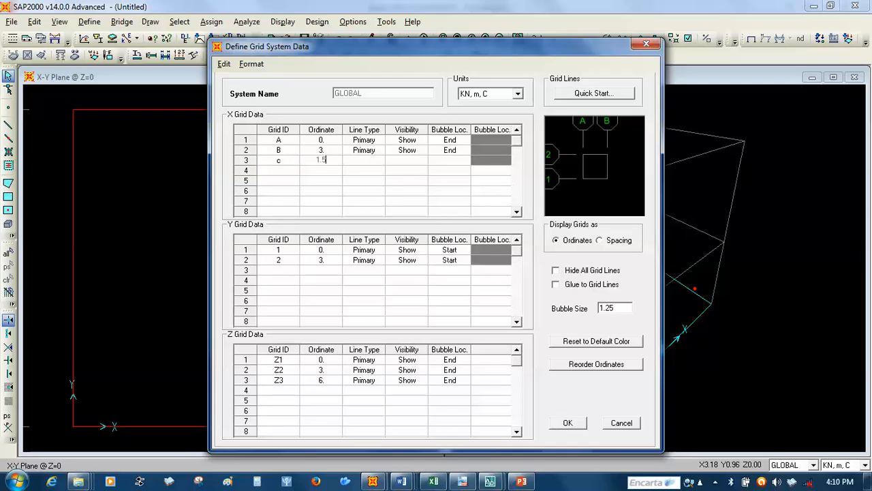
{"action": "left_click", "coordinate": [362, 162]}
{"action": "left_click", "coordinate": [407, 154]}
{"action": "left_click", "coordinate": [408, 160]}
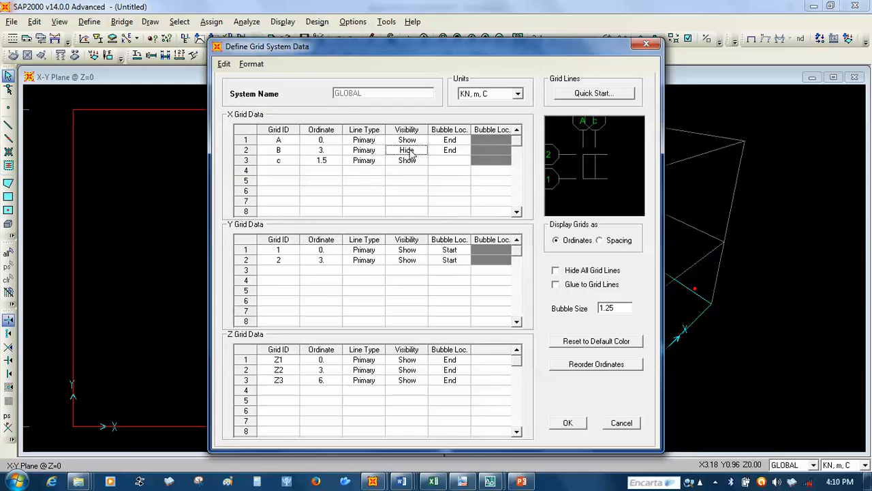
{"action": "left_click", "coordinate": [409, 150]}
{"action": "left_click", "coordinate": [451, 162]}
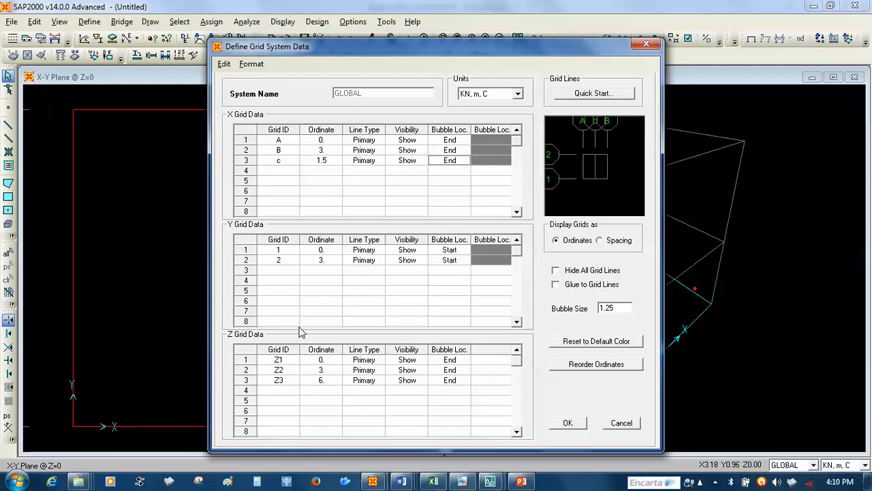
- Add a Y grid line 3 at ordinate 1.5 m, primary and shown with a start bubble, and apply the grid changes
{"action": "left_click", "coordinate": [278, 270]}
{"action": "type", "text": "3"}
{"action": "left_click", "coordinate": [324, 272]}
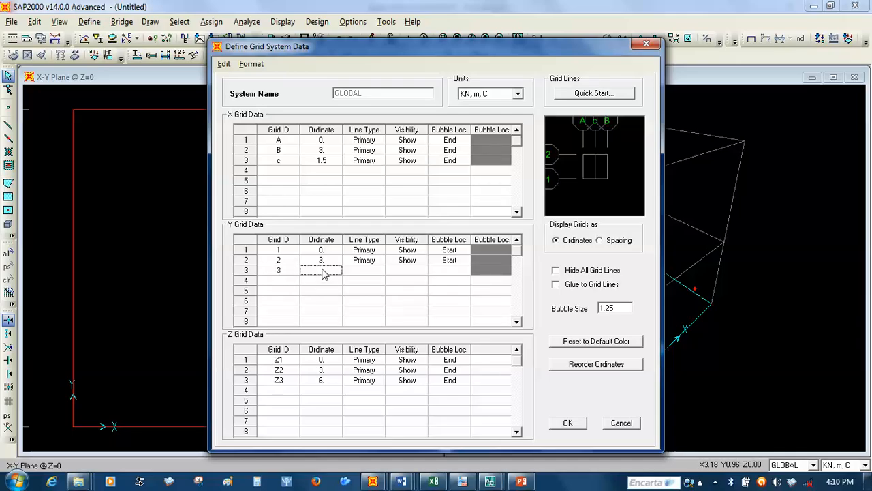
{"action": "type", "text": "1.5"}
{"action": "left_click", "coordinate": [370, 271]}
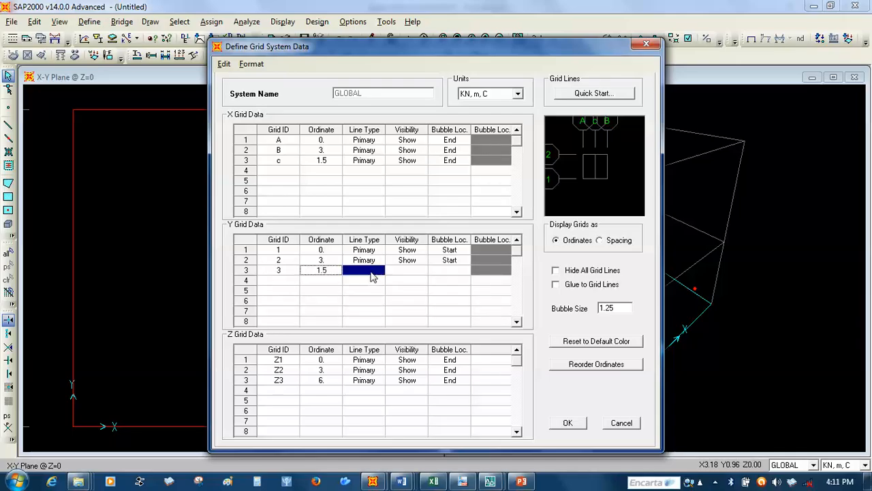
{"action": "left_click", "coordinate": [403, 271]}
{"action": "left_click", "coordinate": [446, 271]}
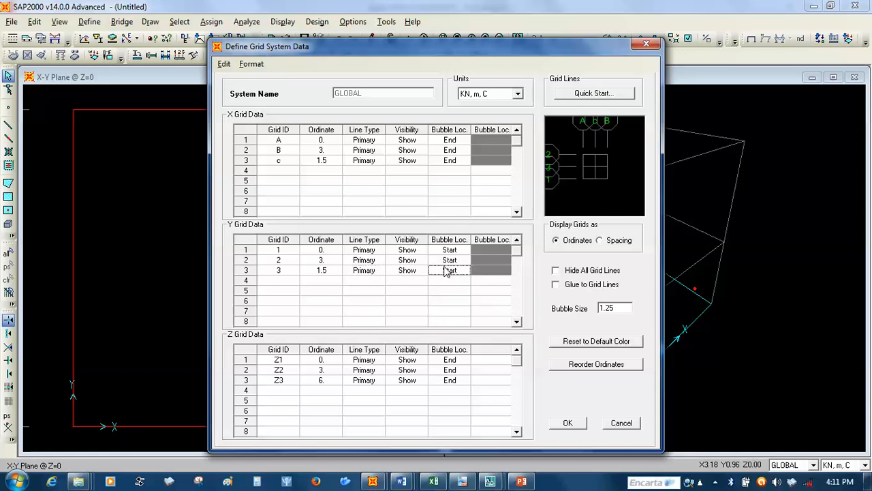
{"action": "left_click", "coordinate": [566, 423]}
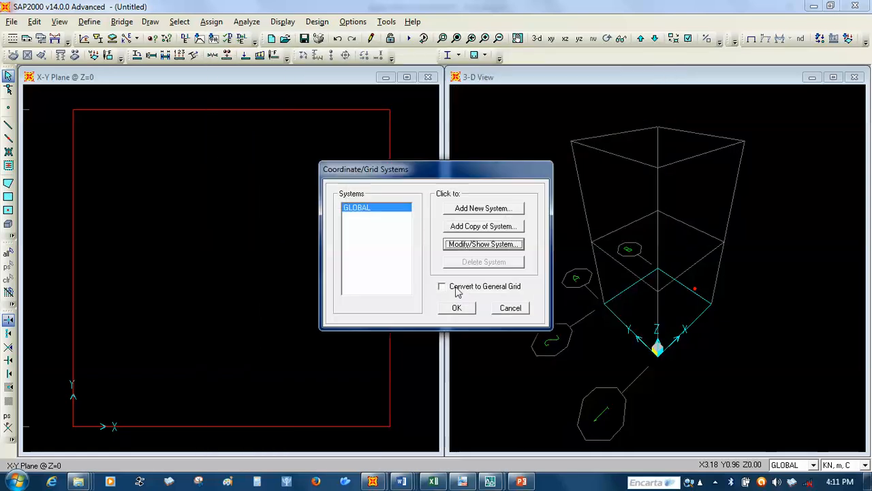
{"action": "left_click", "coordinate": [457, 308]}
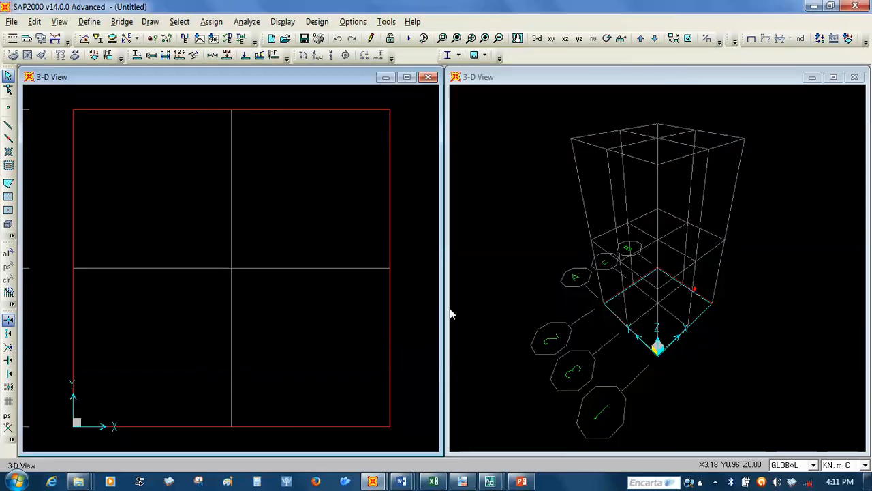
- Draw c 40*40 columns on the middle grid line from Z=0 to Z=3 in the X-Z planes at Y=0 and Y=1.5
{"action": "left_click", "coordinate": [565, 39]}
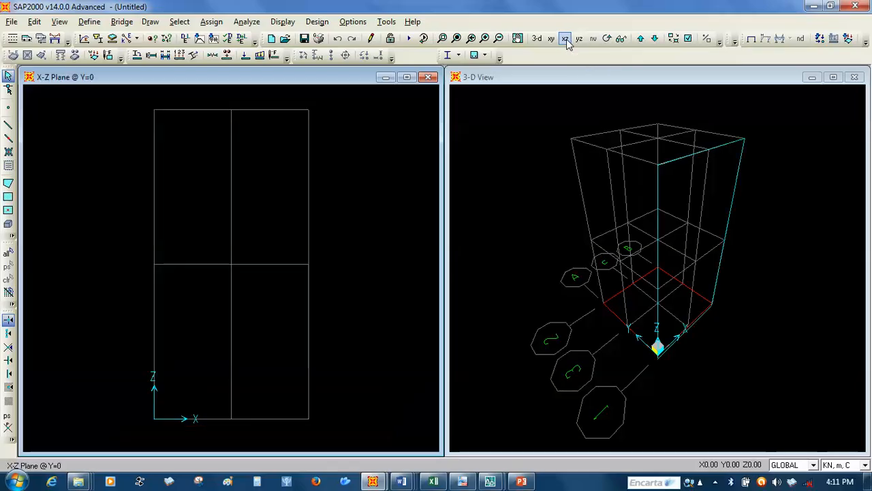
{"action": "left_click", "coordinate": [9, 138]}
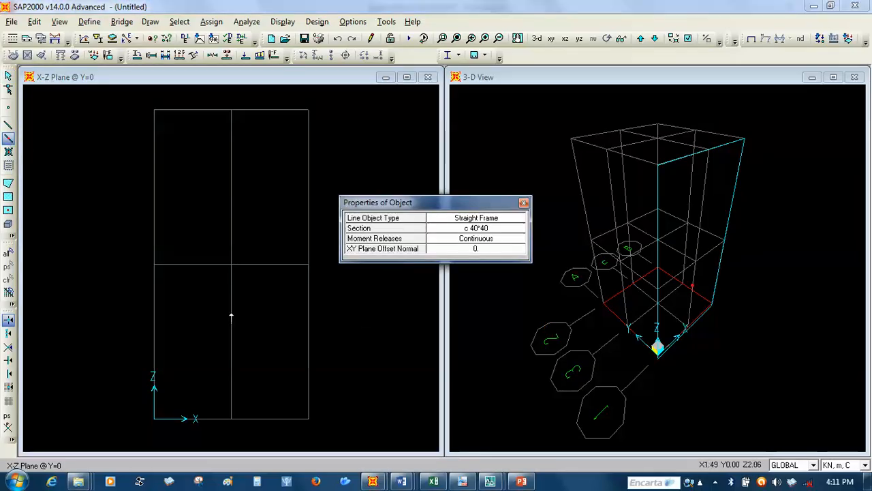
{"action": "left_click", "coordinate": [232, 315]}
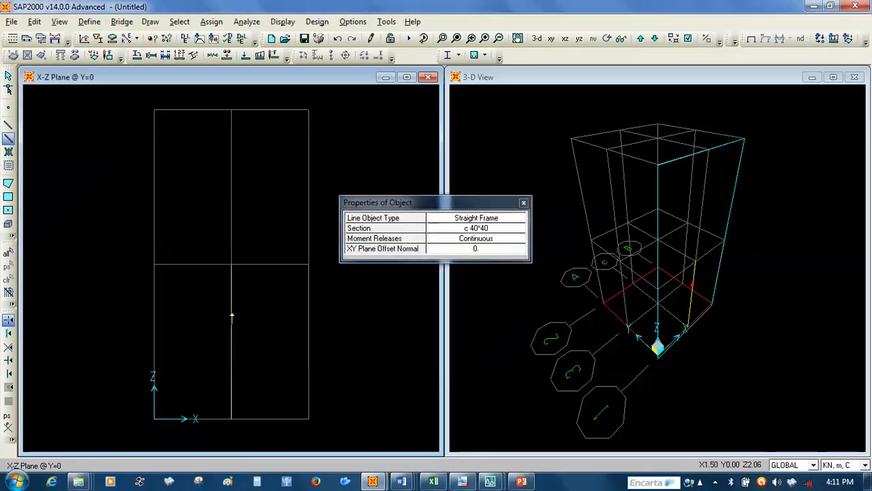
{"action": "left_click", "coordinate": [523, 204]}
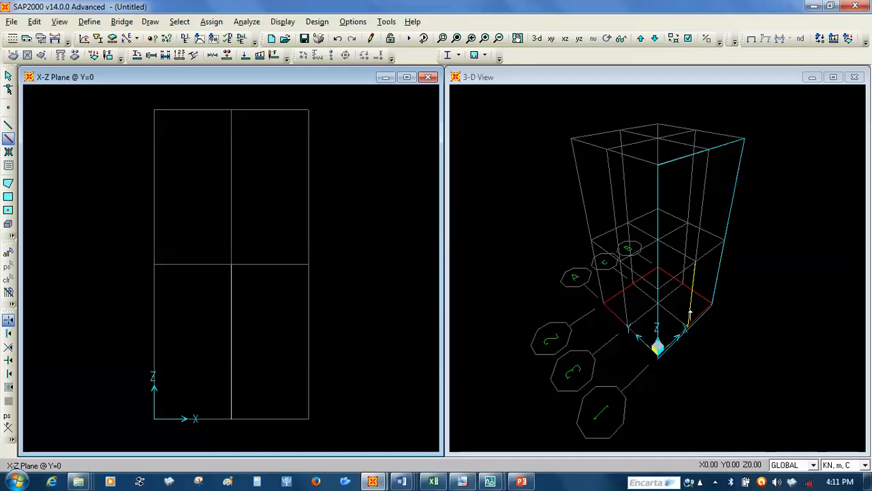
{"action": "left_click", "coordinate": [641, 38]}
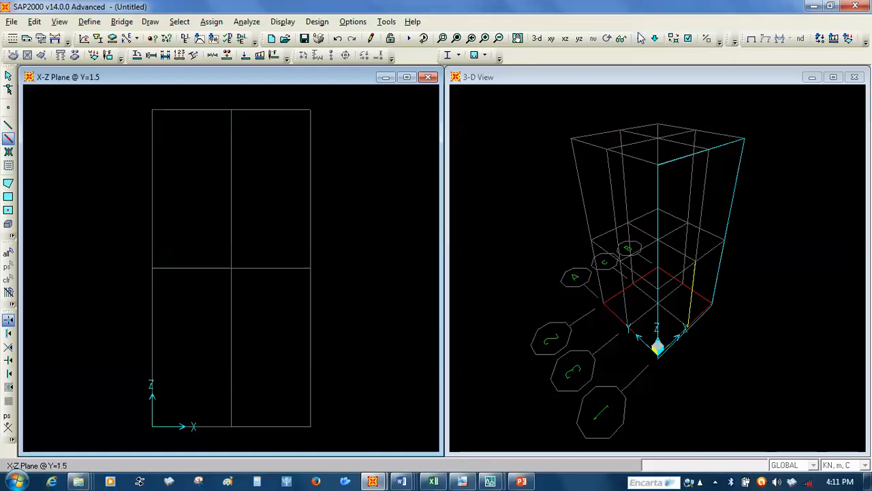
{"action": "left_click", "coordinate": [231, 328]}
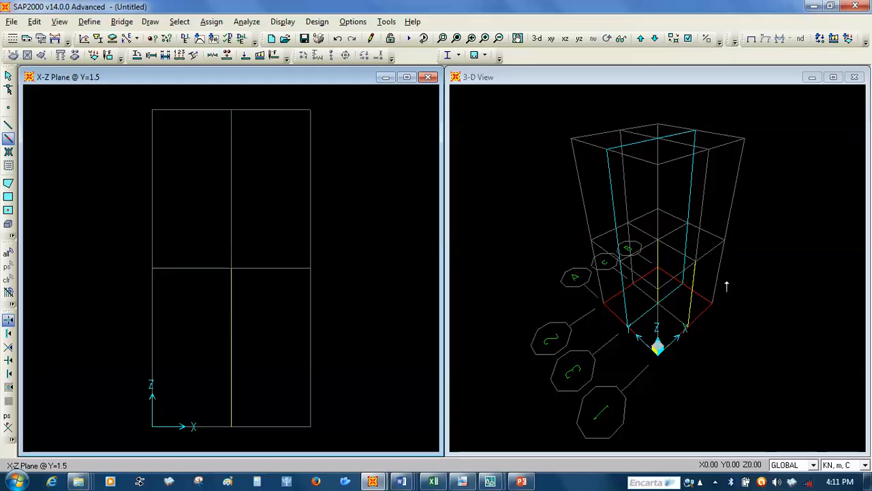
- Delete the column that stands on the pad edge at Y=0
{"action": "left_click", "coordinate": [8, 75]}
{"action": "left_click", "coordinate": [695, 288]}
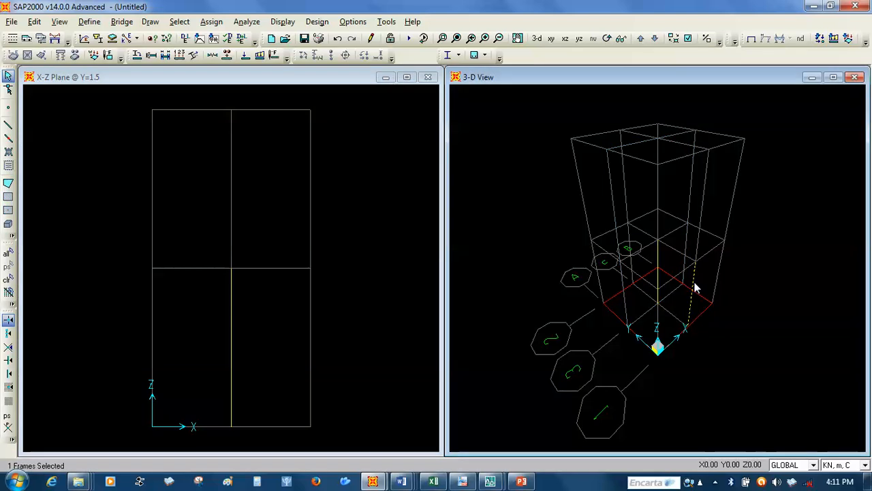
{"action": "key", "text": "Delete"}
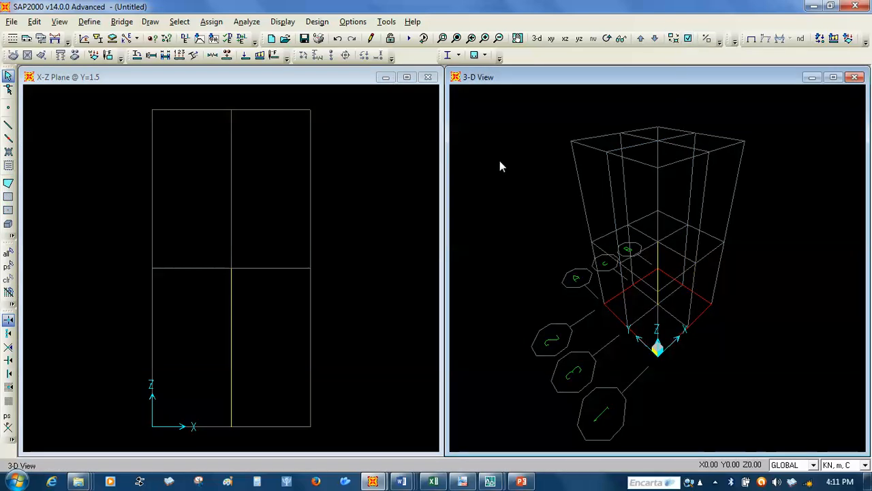
- Display the 3-D view with filled objects and extruded sections
{"action": "left_click", "coordinate": [689, 36]}
{"action": "left_click", "coordinate": [440, 191]}
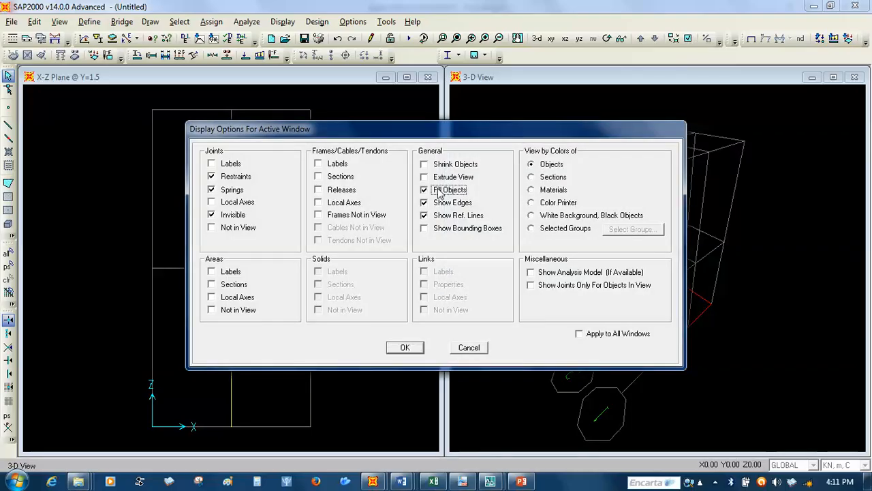
{"action": "left_click", "coordinate": [425, 178]}
{"action": "left_click", "coordinate": [409, 349]}
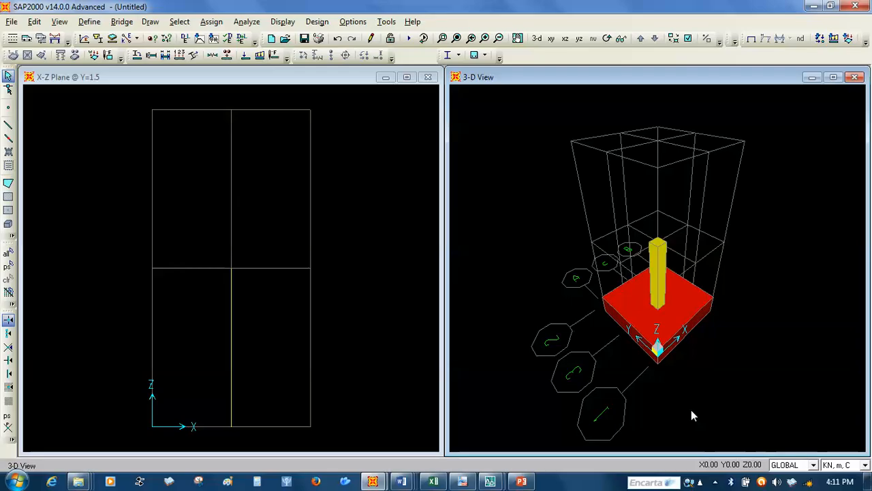
- Examine the extruded pad and column from different angles and heights in the 3-D view
{"action": "key", "text": "ctrl+Down"}
{"action": "key", "text": "ctrl+Down"}
{"action": "key", "text": "ctrl+Down"}
{"action": "key", "text": "ctrl+Down"}
{"action": "key", "text": "ctrl+Down"}
{"action": "key", "text": "ctrl+Down"}
{"action": "key", "text": "ctrl+Down"}
{"action": "key", "text": "ctrl+Down"}
{"action": "key", "text": "ctrl+Down"}
{"action": "key", "text": "ctrl+Down"}
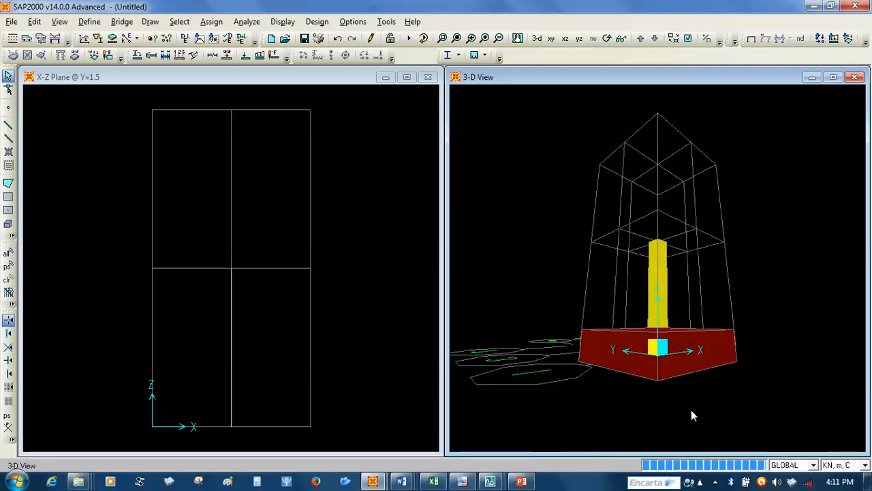
{"action": "key", "text": "ctrl+Down"}
{"action": "key", "text": "ctrl+Right"}
{"action": "key", "text": "ctrl+Right"}
{"action": "key", "text": "ctrl+Right"}
{"action": "key", "text": "ctrl+Right"}
{"action": "key", "text": "ctrl+Right"}
{"action": "key", "text": "ctrl+Right"}
{"action": "key", "text": "ctrl+Right"}
{"action": "key", "text": "ctrl+Right"}
{"action": "key", "text": "ctrl+Right"}
{"action": "key", "text": "ctrl+Right"}
{"action": "key", "text": "ctrl+Right"}
{"action": "key", "text": "ctrl+Right"}
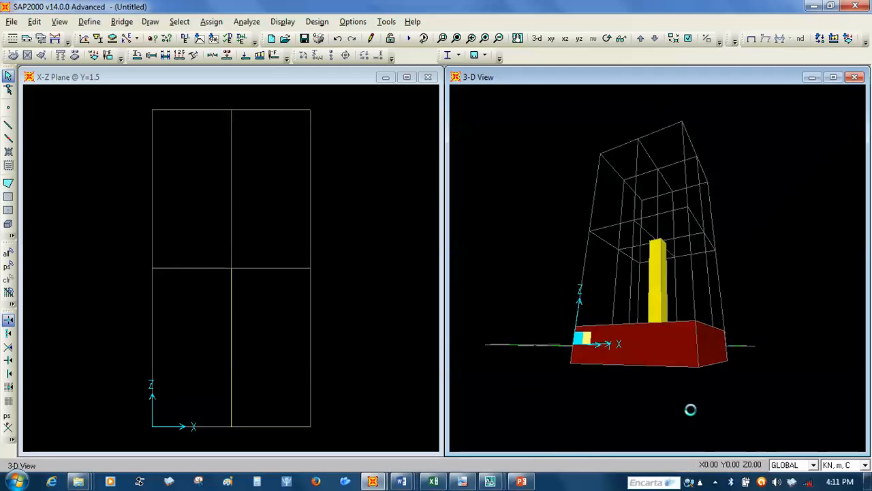
{"action": "key", "text": "ctrl+Right"}
{"action": "key", "text": "ctrl+Right"}
{"action": "key", "text": "ctrl+Right"}
{"action": "key", "text": "ctrl+Right"}
{"action": "key", "text": "ctrl+Right"}
{"action": "key", "text": "ctrl+Right"}
{"action": "key", "text": "ctrl+Right"}
{"action": "key", "text": "ctrl+Right"}
{"action": "key", "text": "ctrl+Right"}
{"action": "key", "text": "ctrl+Up"}
{"action": "key", "text": "ctrl+Up"}
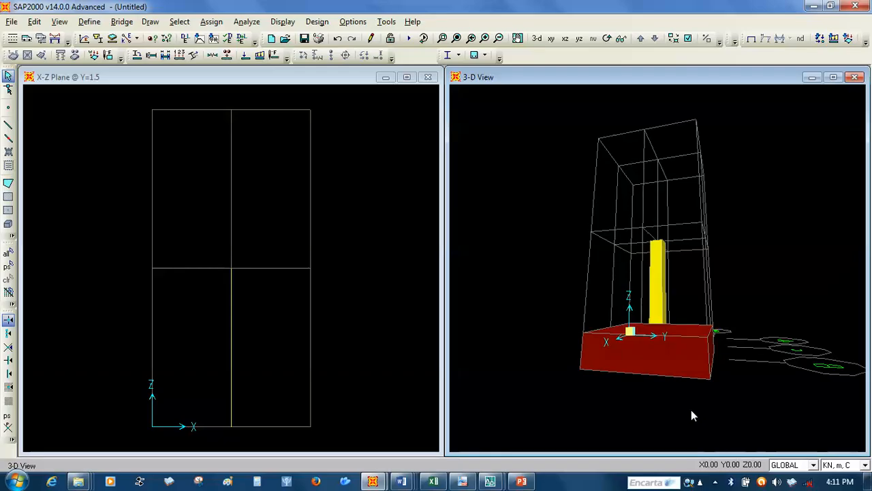
{"action": "key", "text": "ctrl+Up"}
{"action": "key", "text": "ctrl+Up"}
{"action": "key", "text": "ctrl+Up"}
{"action": "key", "text": "ctrl+Up"}
{"action": "key", "text": "ctrl+Up"}
{"action": "key", "text": "ctrl+Up"}
{"action": "key", "text": "ctrl+Up"}
{"action": "key", "text": "ctrl+Up"}
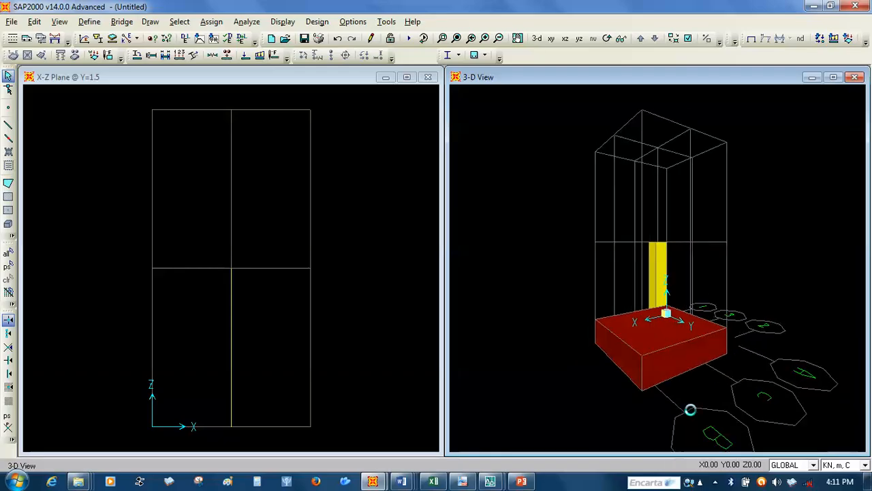
{"action": "key", "text": "ctrl+Right"}
{"action": "key", "text": "ctrl+Right"}
{"action": "key", "text": "ctrl+Right"}
{"action": "key", "text": "ctrl+Right"}
{"action": "key", "text": "ctrl+Right"}
{"action": "key", "text": "ctrl+Right"}
{"action": "key", "text": "ctrl+Right"}
{"action": "key", "text": "ctrl+Right"}
{"action": "key", "text": "ctrl+Right"}
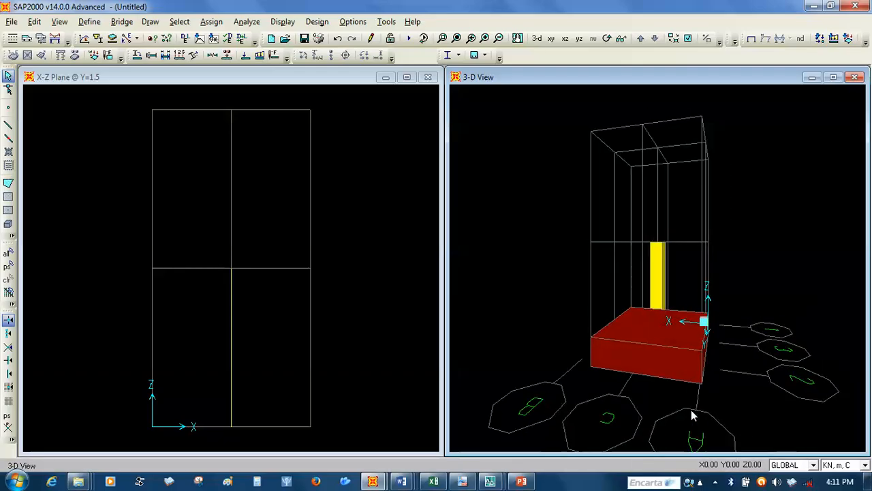
{"action": "key", "text": "ctrl+Right"}
{"action": "key", "text": "ctrl+Right"}
{"action": "key", "text": "ctrl+Right"}
{"action": "key", "text": "ctrl+Right"}
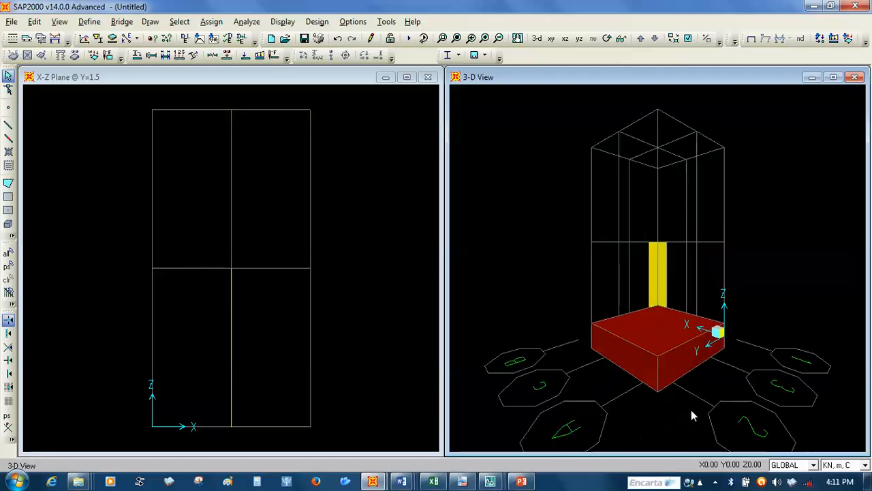
{"action": "key", "text": "ctrl+Right"}
{"action": "key", "text": "ctrl+Right"}
{"action": "key", "text": "ctrl+Right"}
{"action": "key", "text": "ctrl+Right"}
{"action": "key", "text": "ctrl+Right"}
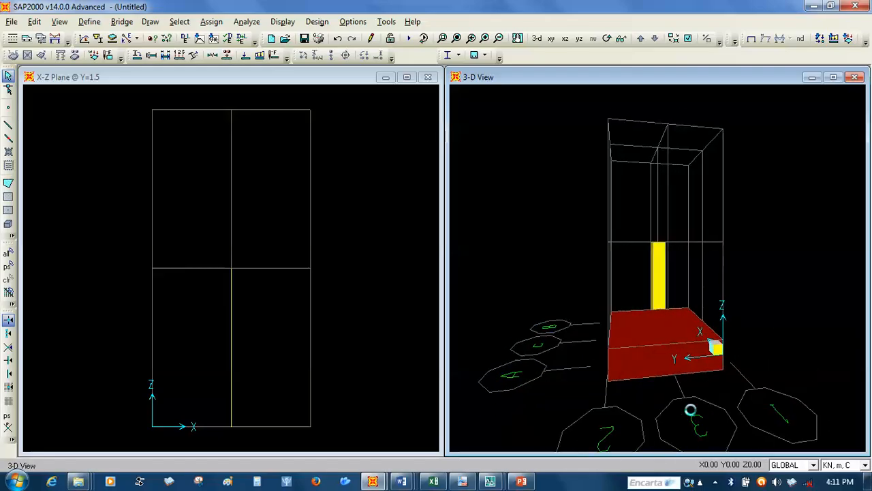
- Examine the extruded pad and column from other sides by rotating the 3-D view about the vertical axis
{"action": "key", "text": "ctrl+Right"}
{"action": "key", "text": "ctrl+Right"}
{"action": "key", "text": "ctrl+Right"}
{"action": "key", "text": "ctrl+Right"}
{"action": "key", "text": "ctrl+Right"}
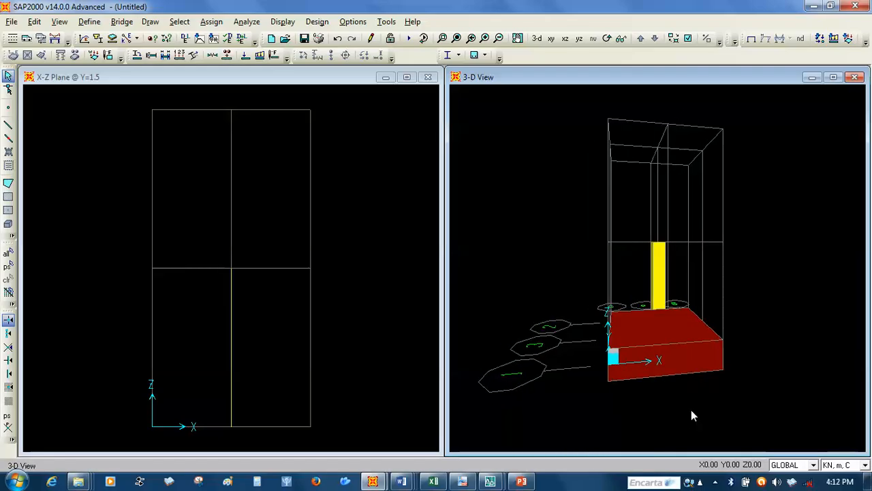
{"action": "key", "text": "ctrl+Right"}
{"action": "key", "text": "ctrl+Right"}
{"action": "key", "text": "ctrl+Right"}
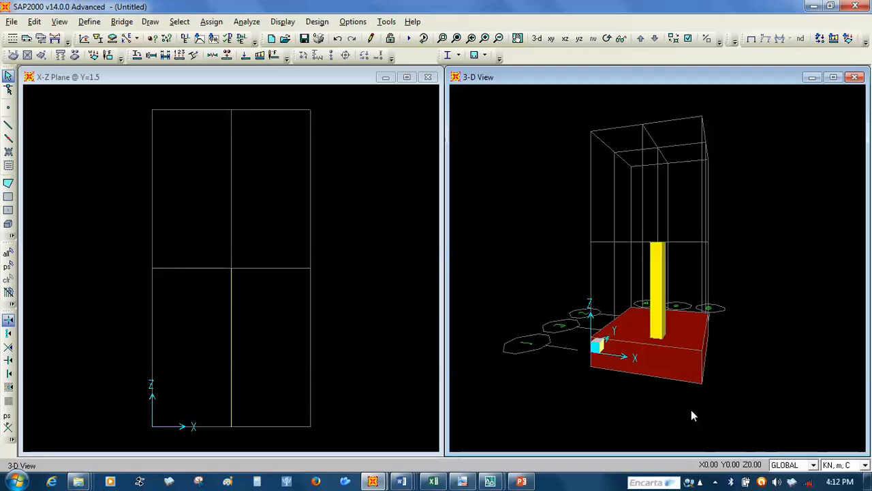
- Display the X-Y plane at Z=0 beside the 3-D view and select the pad area
{"action": "left_click", "coordinate": [353, 331]}
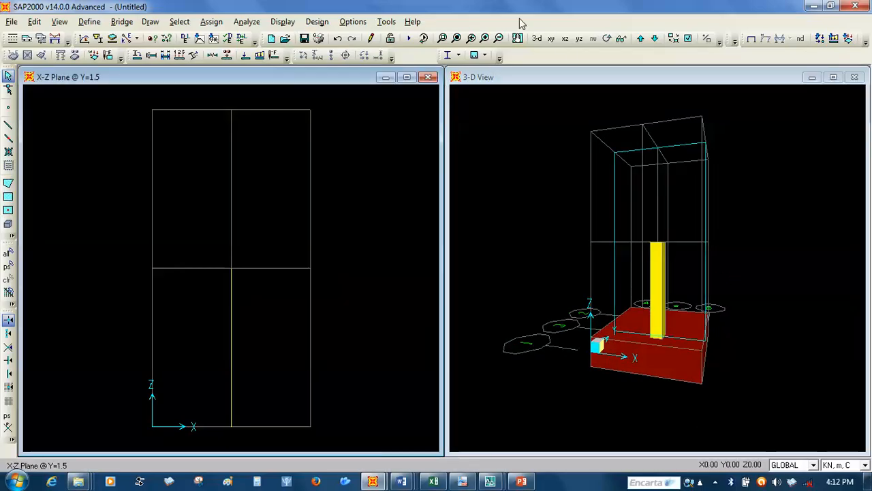
{"action": "left_click", "coordinate": [551, 39]}
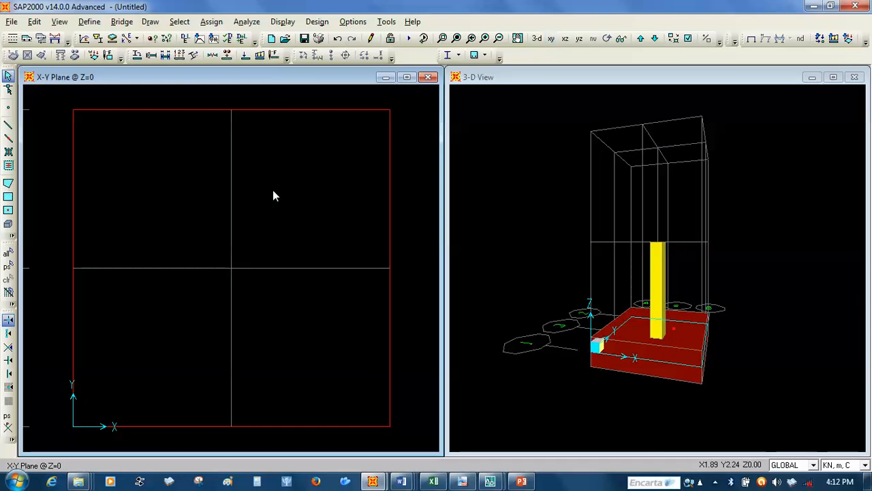
{"action": "left_click", "coordinate": [654, 39]}
{"action": "left_click", "coordinate": [655, 39]}
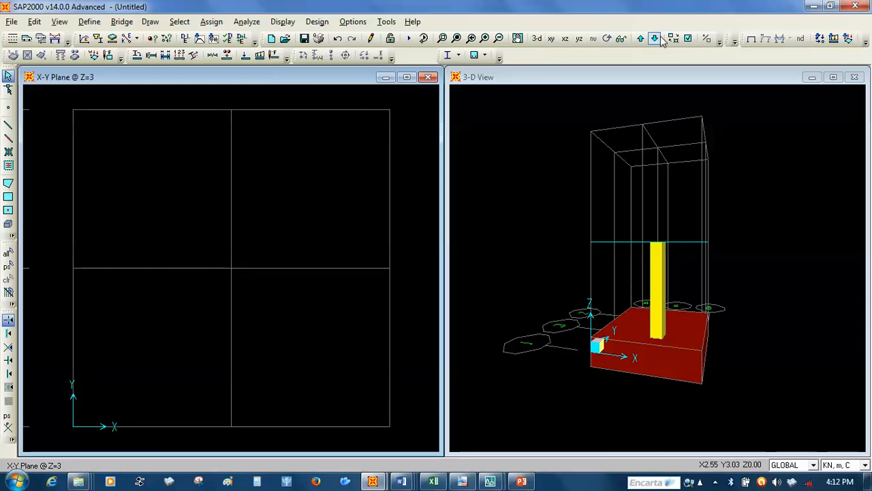
{"action": "left_click", "coordinate": [172, 202]}
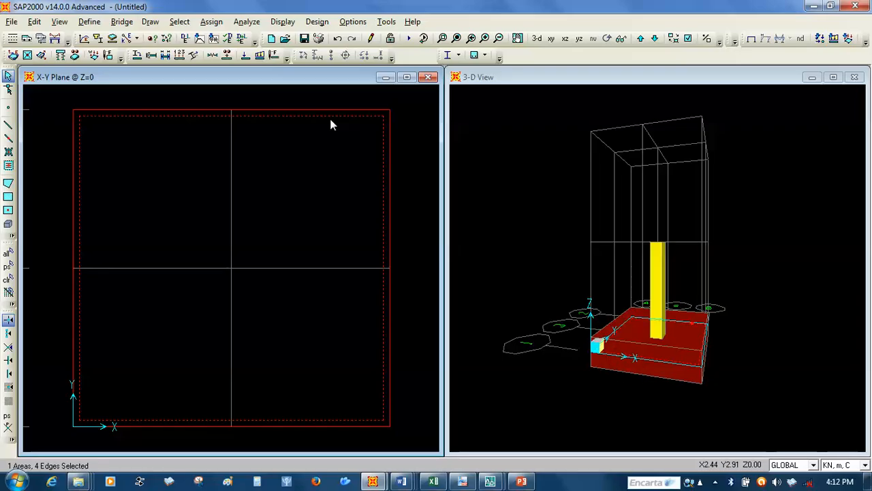
- Assign simple compression-only area springs to the pad's bottom face with a stiffness per unit area of 150 in KN, m, C units
{"action": "left_click", "coordinate": [213, 22]}
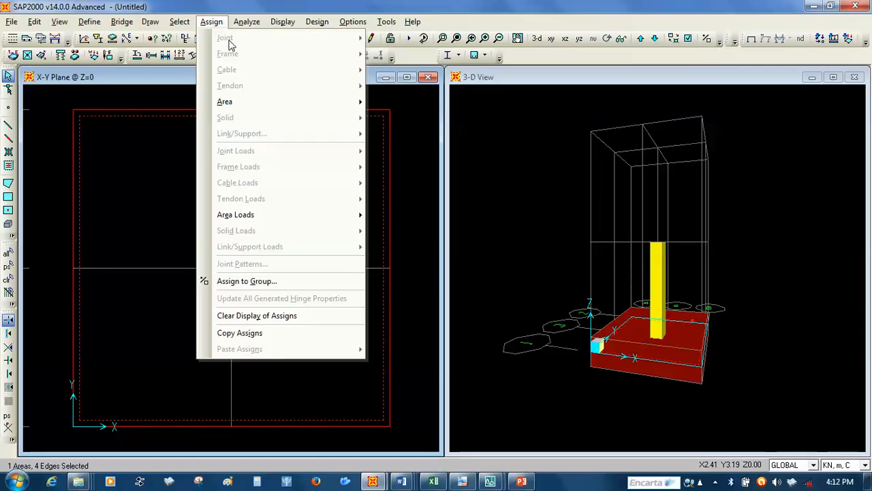
{"action": "mouse_move", "coordinate": [284, 108]}
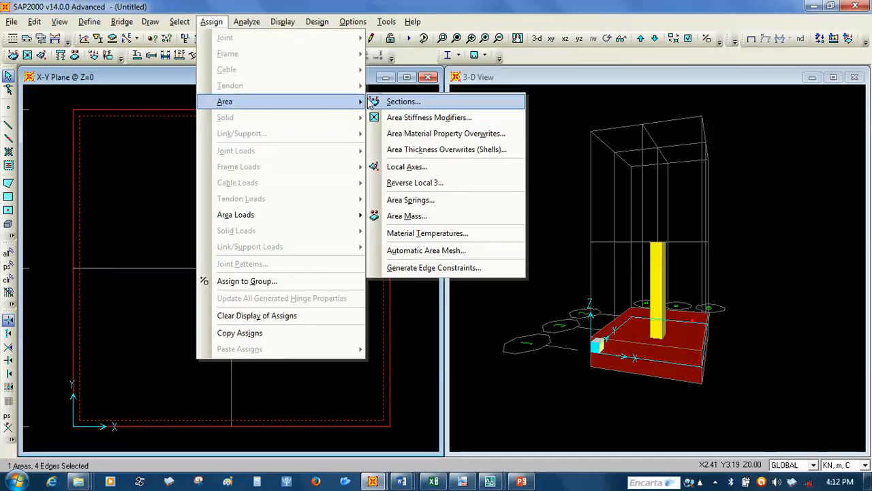
{"action": "left_click", "coordinate": [413, 199]}
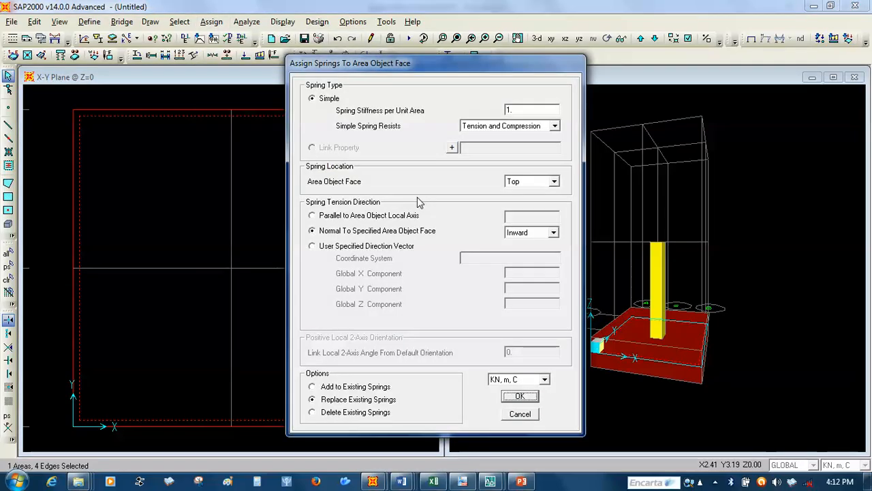
{"action": "left_click", "coordinate": [555, 126]}
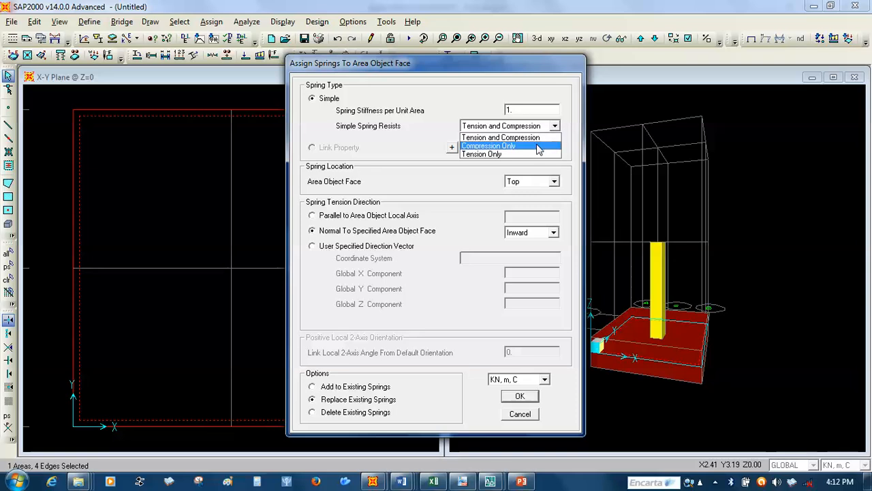
{"action": "left_click", "coordinate": [537, 146]}
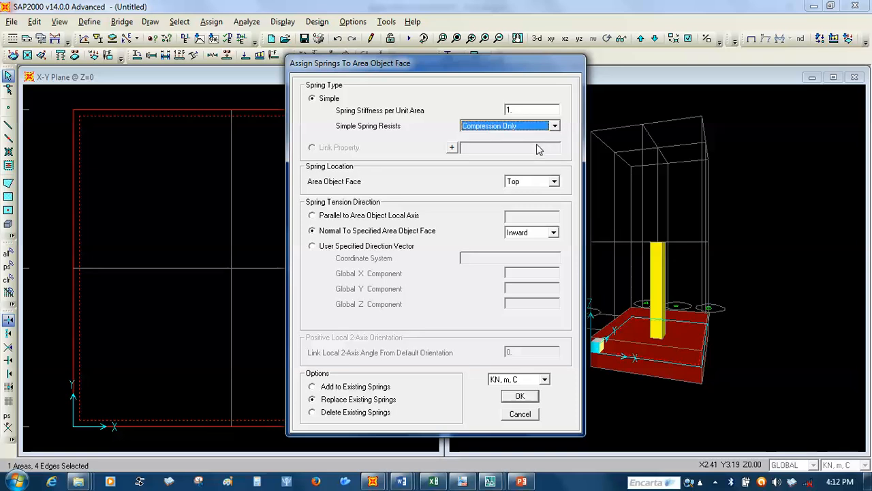
{"action": "left_click", "coordinate": [555, 183]}
{"action": "left_click", "coordinate": [524, 192]}
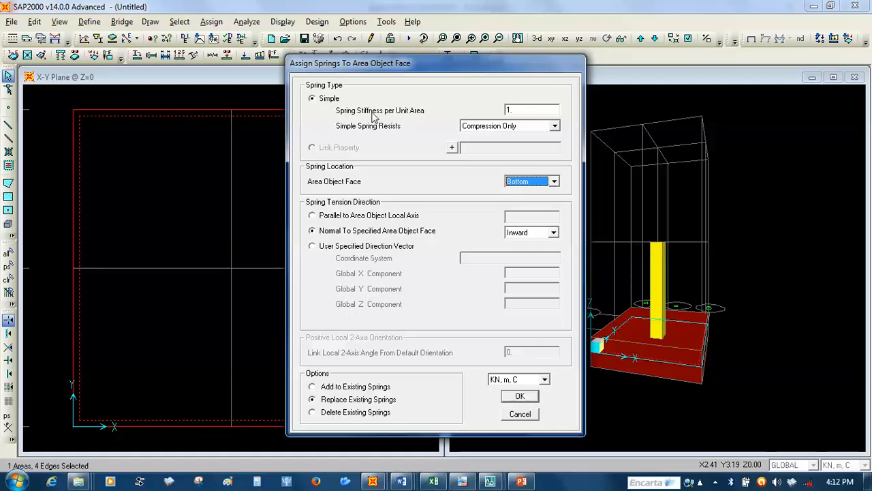
{"action": "double_click", "coordinate": [514, 110]}
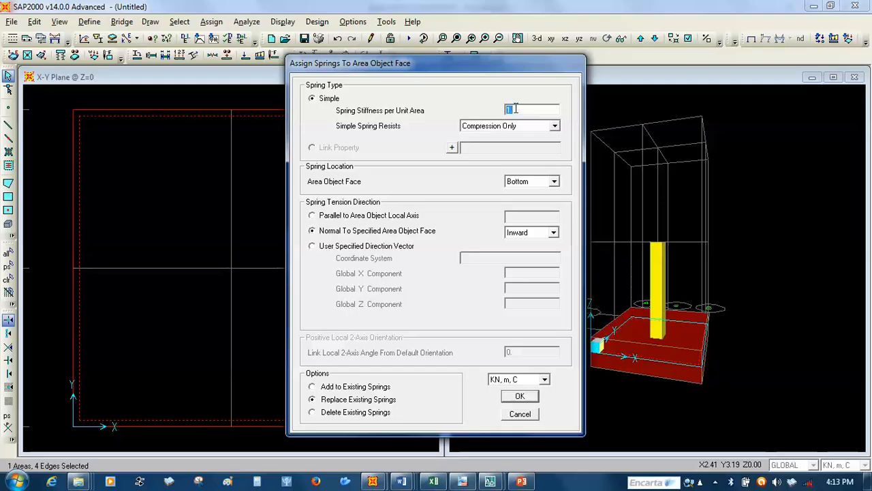
{"action": "type", "text": "150"}
{"action": "left_click", "coordinate": [520, 396]}
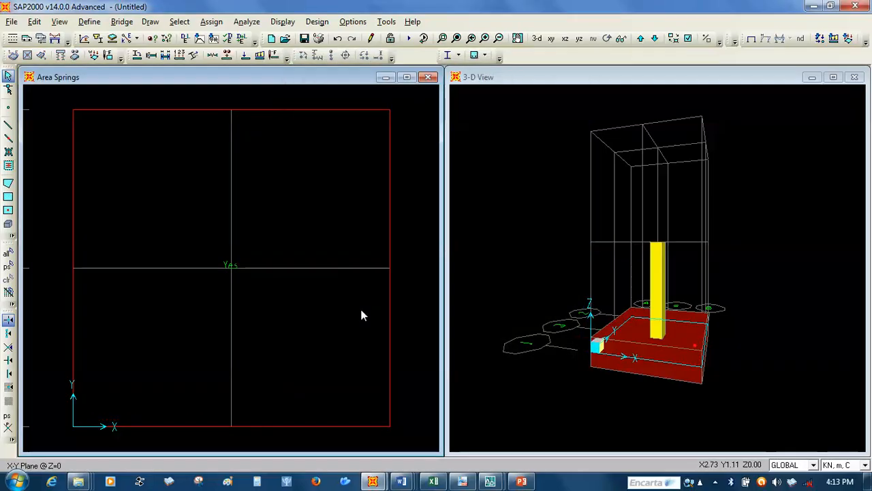
- Add a load pattern named live of type LIVE with a self-weight multiplier of 0
{"action": "left_click", "coordinate": [88, 22]}
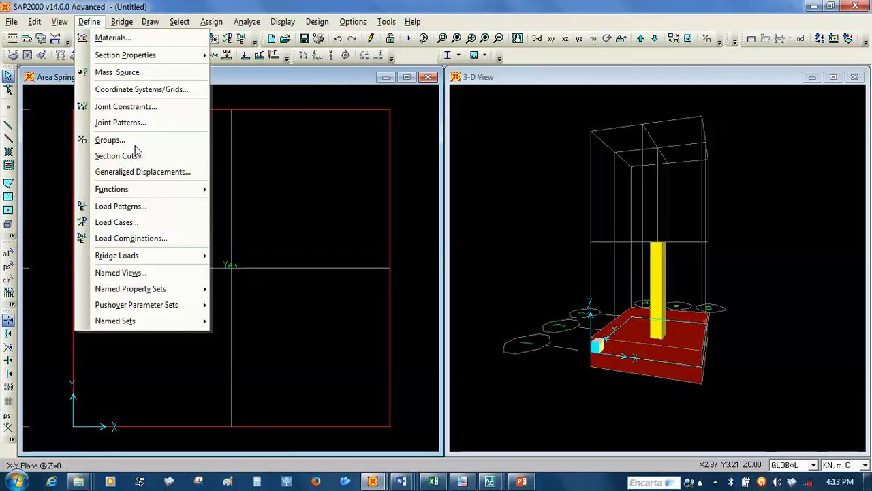
{"action": "left_click", "coordinate": [156, 205]}
{"action": "left_click", "coordinate": [388, 213]}
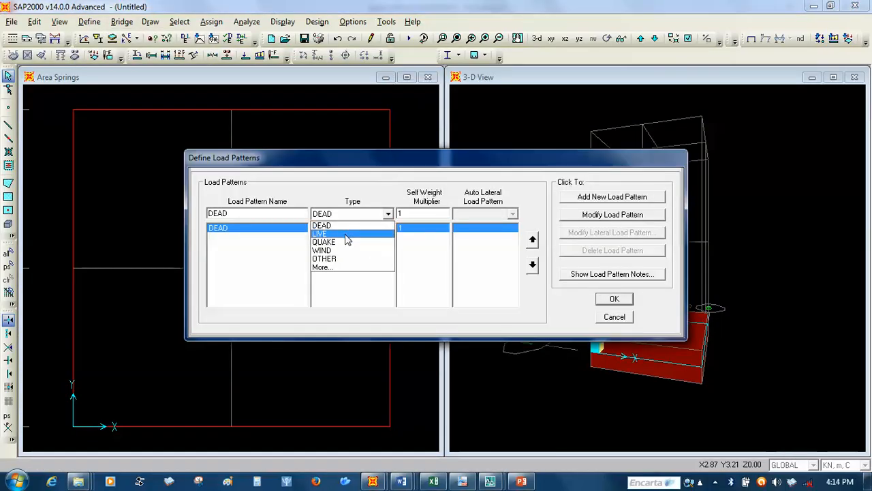
{"action": "left_click", "coordinate": [346, 235]}
{"action": "double_click", "coordinate": [232, 213]}
{"action": "key", "text": "BackSpace"}
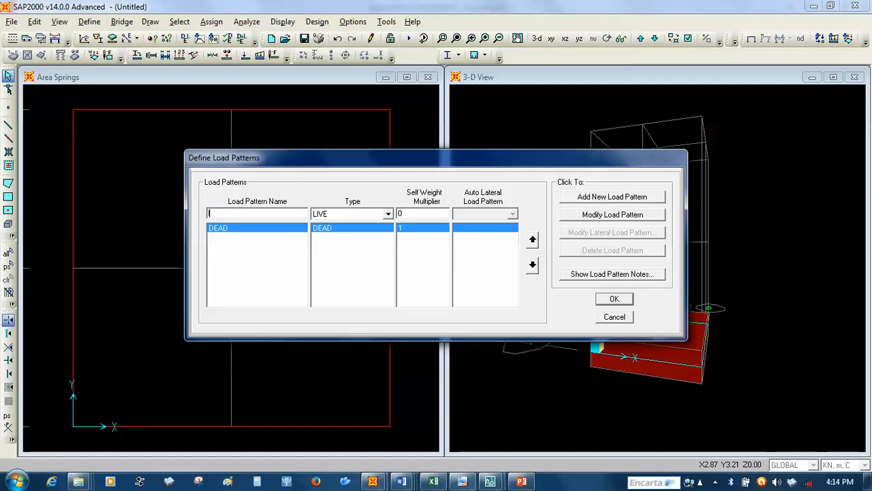
{"action": "left_click", "coordinate": [627, 196]}
{"action": "left_click", "coordinate": [614, 300]}
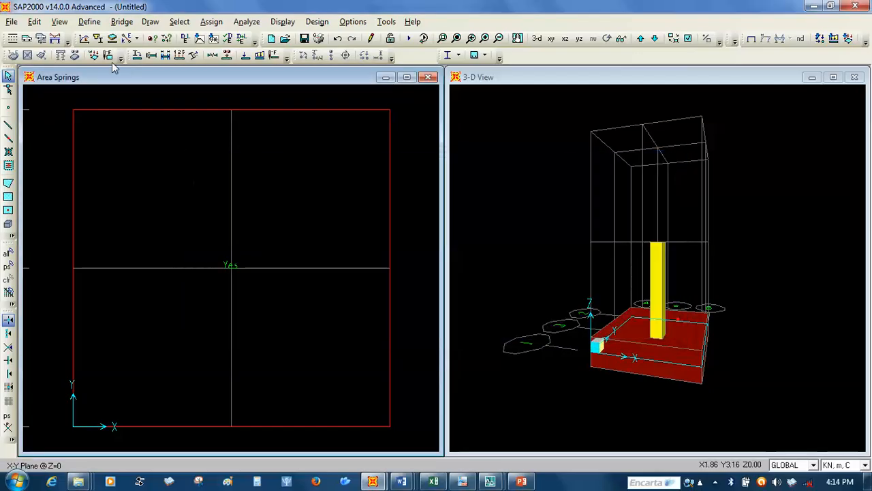
- Delete the MODAL load case from the load case definitions
{"action": "left_click", "coordinate": [89, 21]}
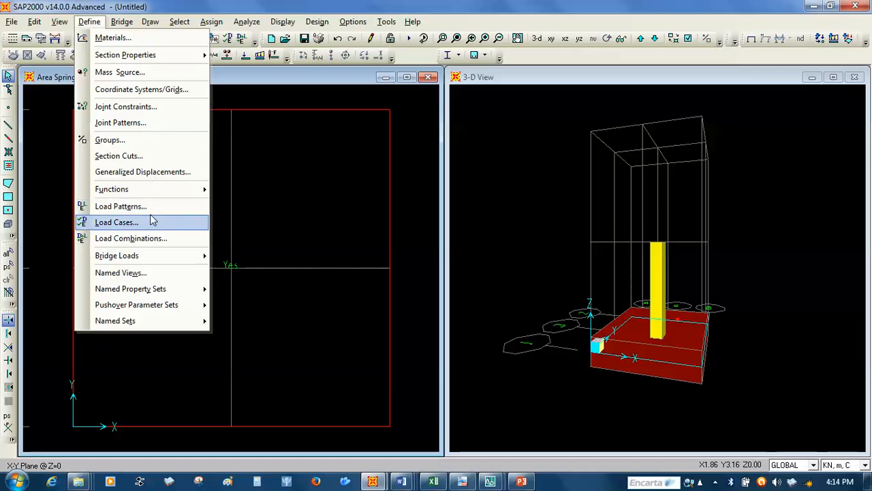
{"action": "left_click", "coordinate": [116, 222]}
{"action": "left_click", "coordinate": [284, 215]}
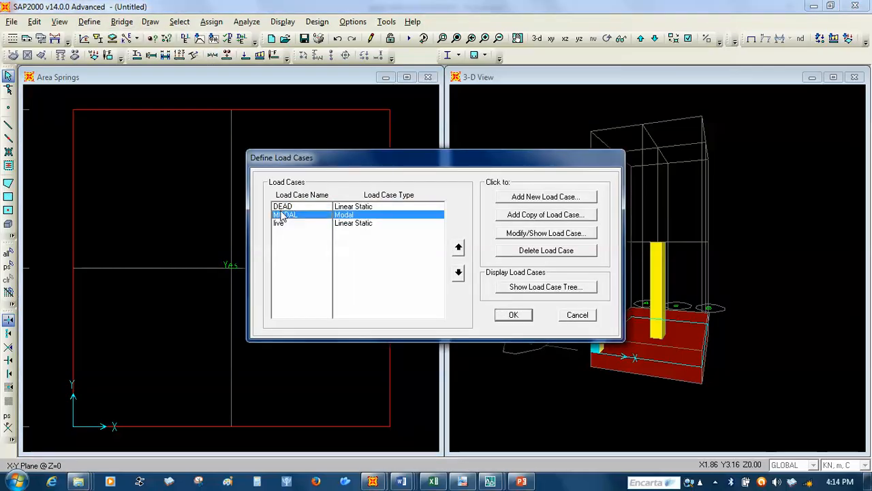
{"action": "left_click", "coordinate": [531, 250]}
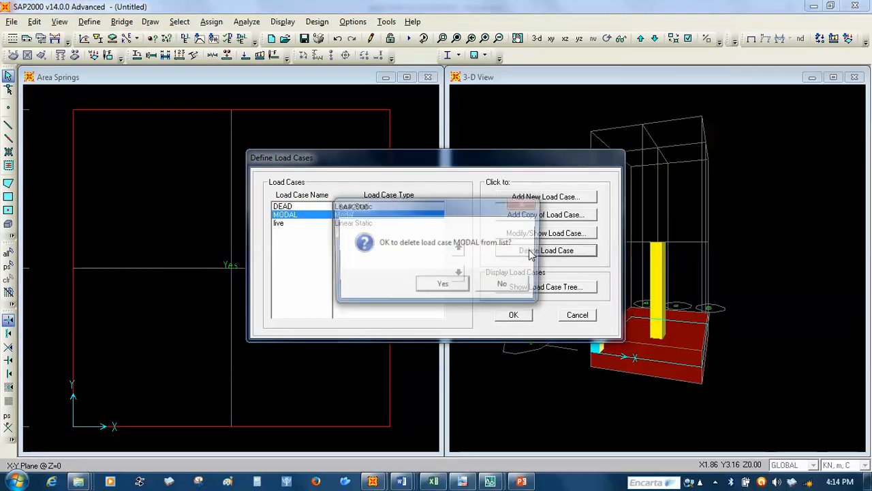
{"action": "left_click", "coordinate": [443, 286]}
{"action": "left_click", "coordinate": [512, 314]}
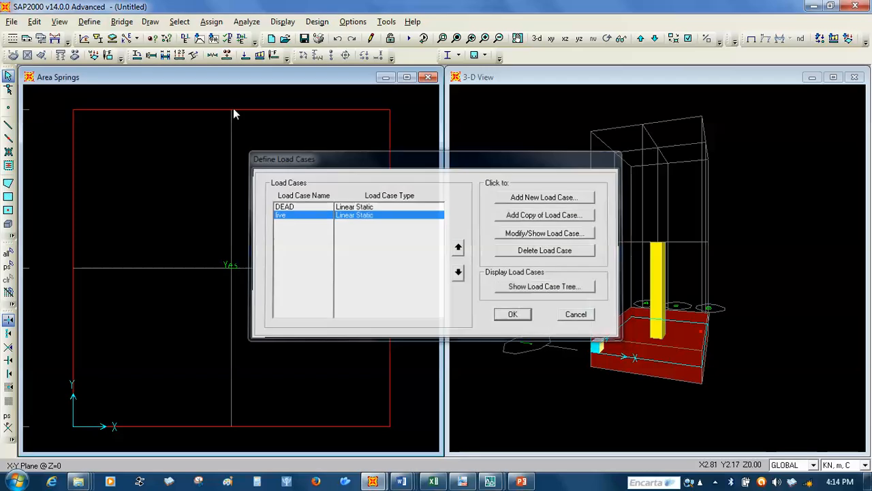
- Define the linear-add load combination COMB1 with scale factors of 1.3 for DEAD and 1.6 for live
{"action": "left_click", "coordinate": [102, 25]}
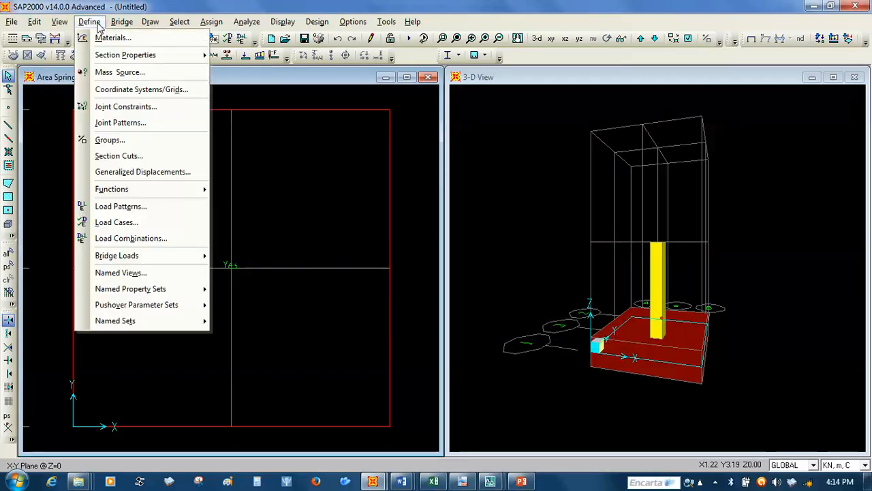
{"action": "left_click", "coordinate": [175, 237]}
{"action": "left_click", "coordinate": [501, 188]}
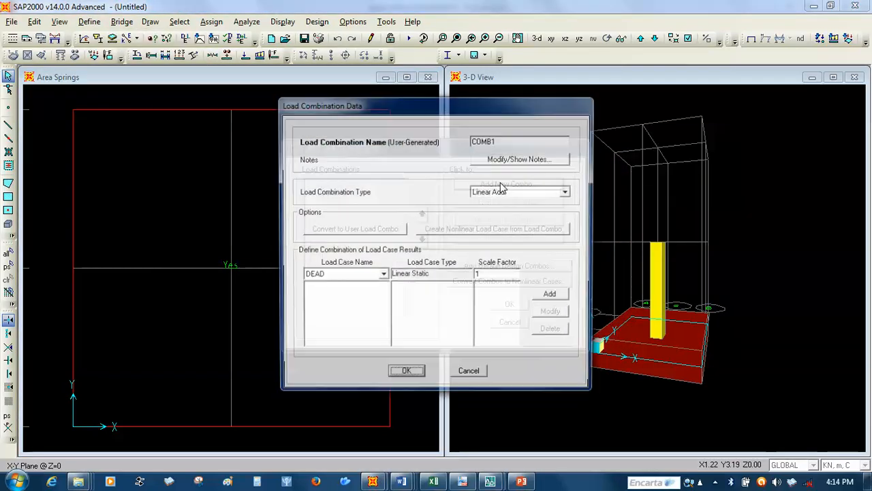
{"action": "double_click", "coordinate": [492, 274]}
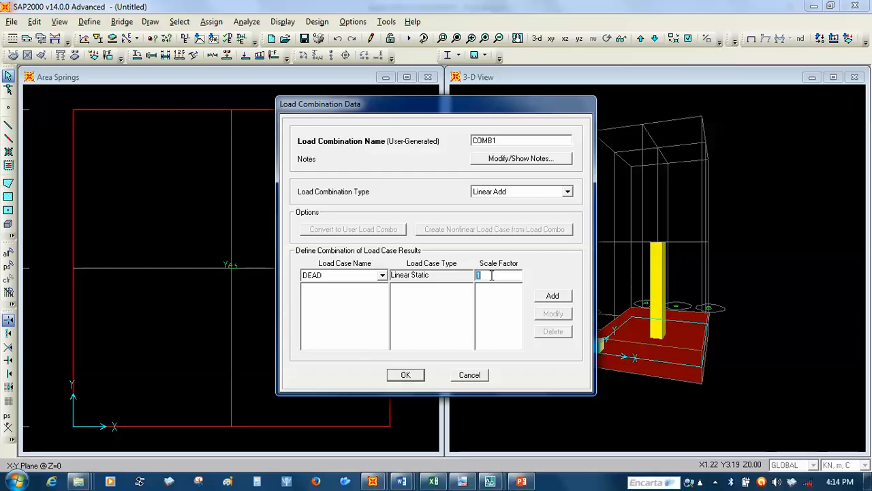
{"action": "left_click", "coordinate": [552, 296]}
{"action": "left_click", "coordinate": [382, 276]}
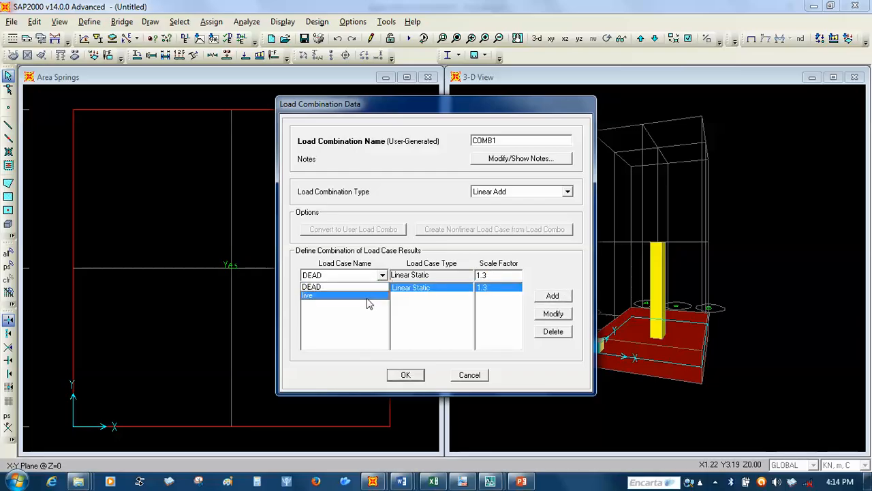
{"action": "left_click", "coordinate": [368, 296]}
{"action": "double_click", "coordinate": [492, 274]}
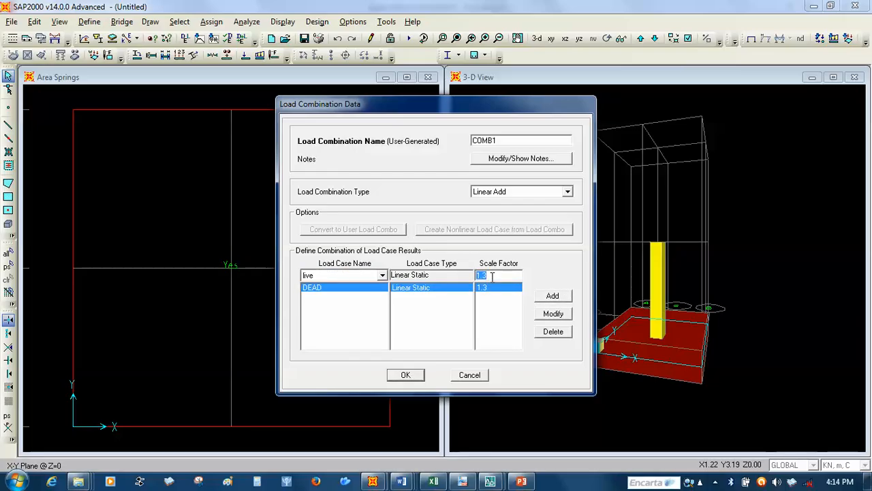
{"action": "type", "text": "1"}
{"action": "left_click", "coordinate": [550, 299]}
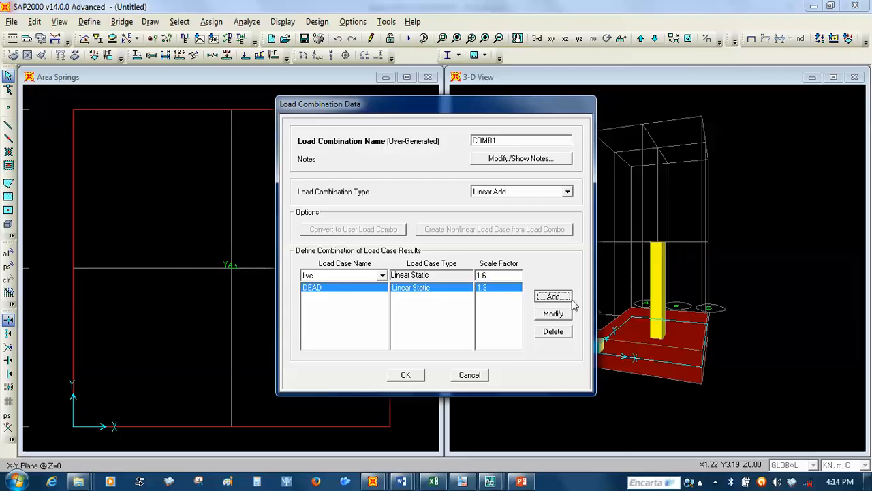
{"action": "left_click", "coordinate": [405, 379]}
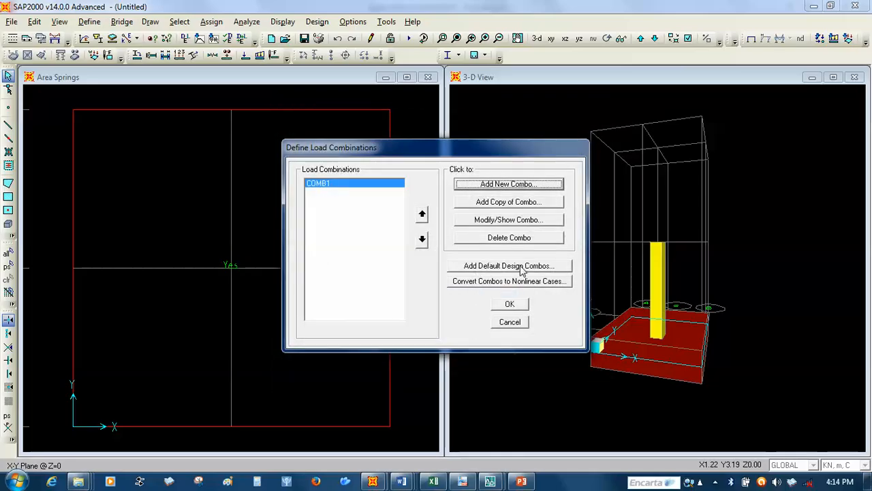
- Add the default design load combinations for concrete frame design and accept the load combination list
{"action": "left_click", "coordinate": [522, 266]}
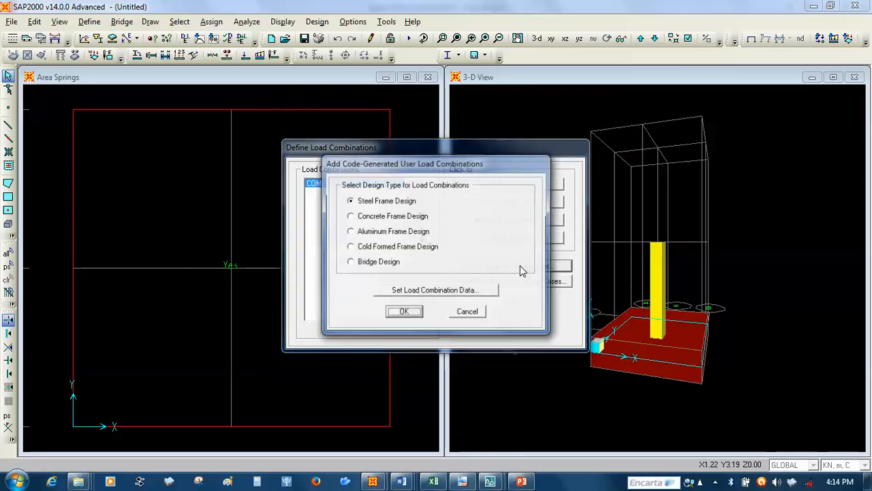
{"action": "left_click", "coordinate": [361, 219]}
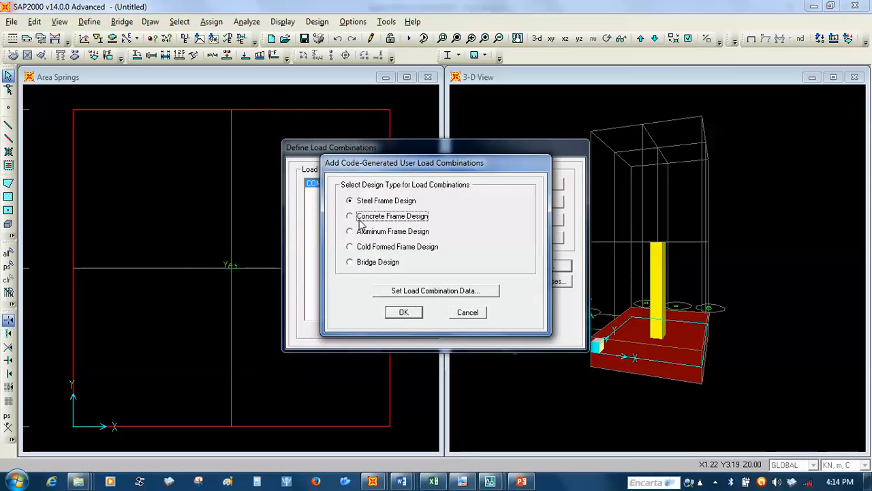
{"action": "left_click", "coordinate": [405, 313]}
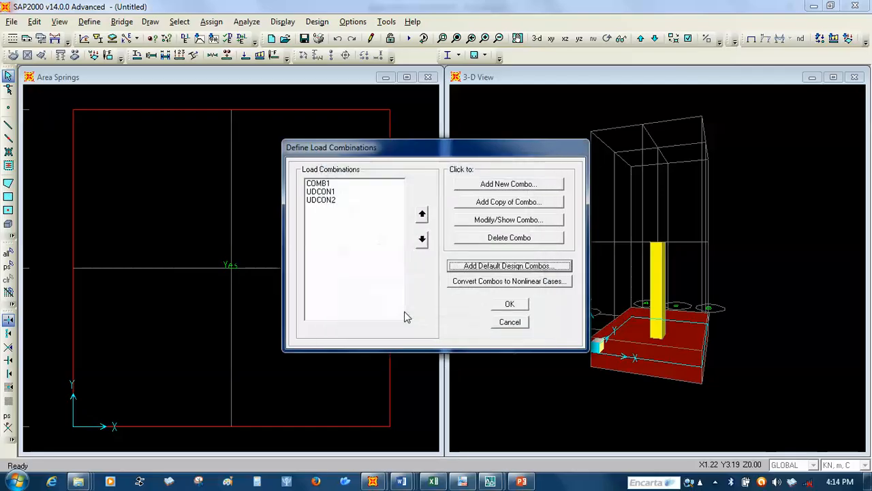
{"action": "left_click", "coordinate": [502, 308]}
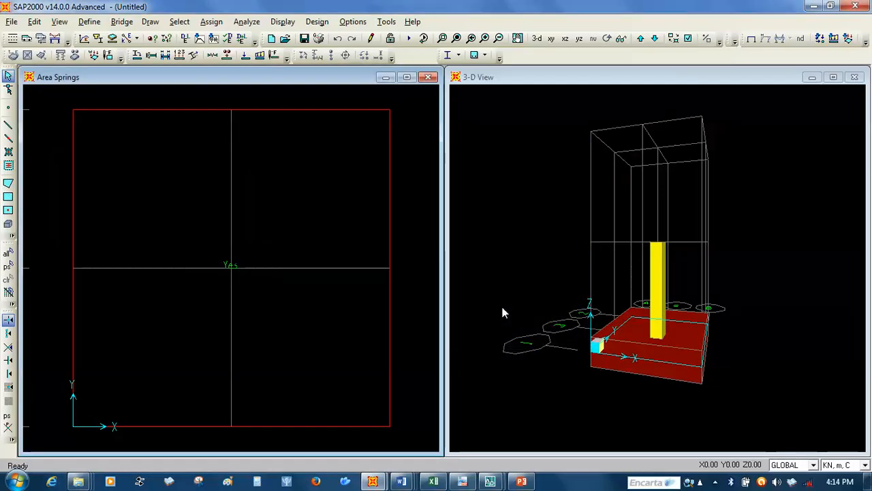
- Assign live joint loads to the column's top joint: Force Global Z -250, Moment about Global X 80 and Moment about Global Y 100
{"action": "left_click", "coordinate": [658, 242]}
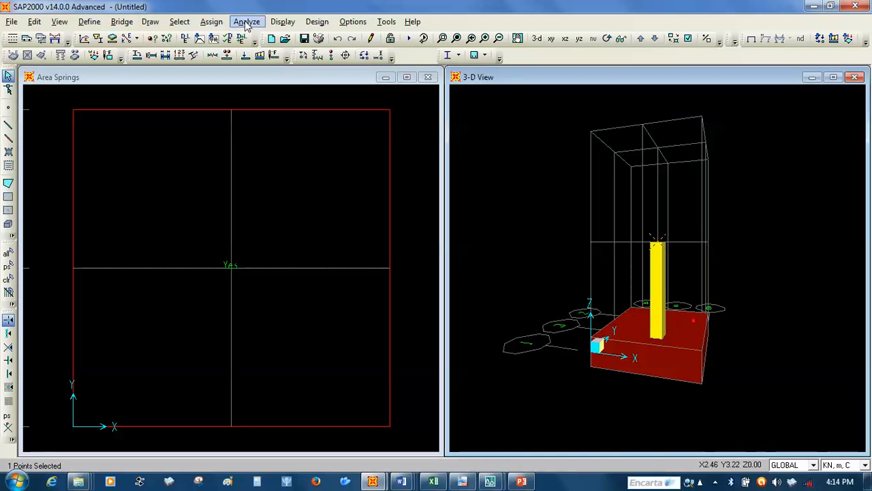
{"action": "left_click", "coordinate": [211, 21]}
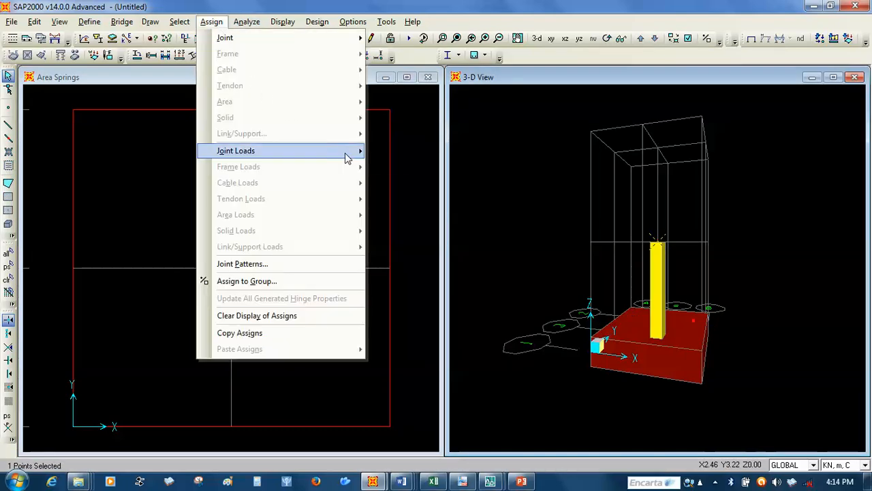
{"action": "mouse_move", "coordinate": [350, 156]}
{"action": "left_click", "coordinate": [411, 150]}
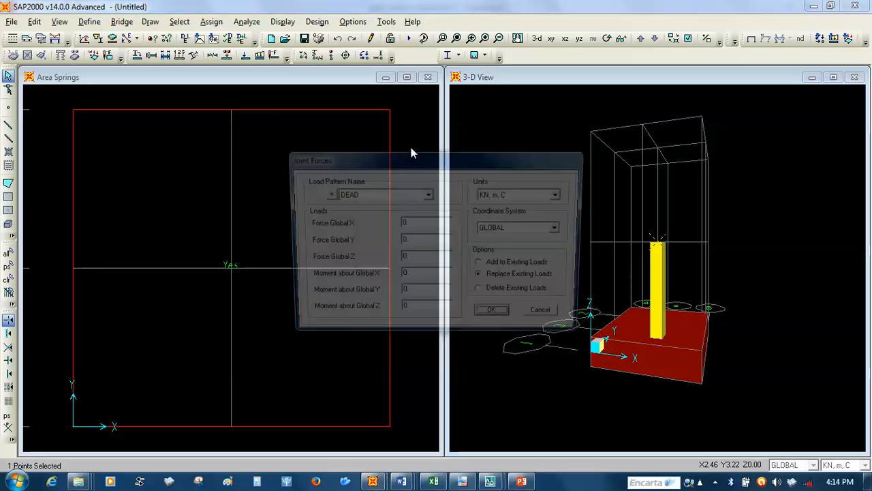
{"action": "left_click", "coordinate": [428, 195]}
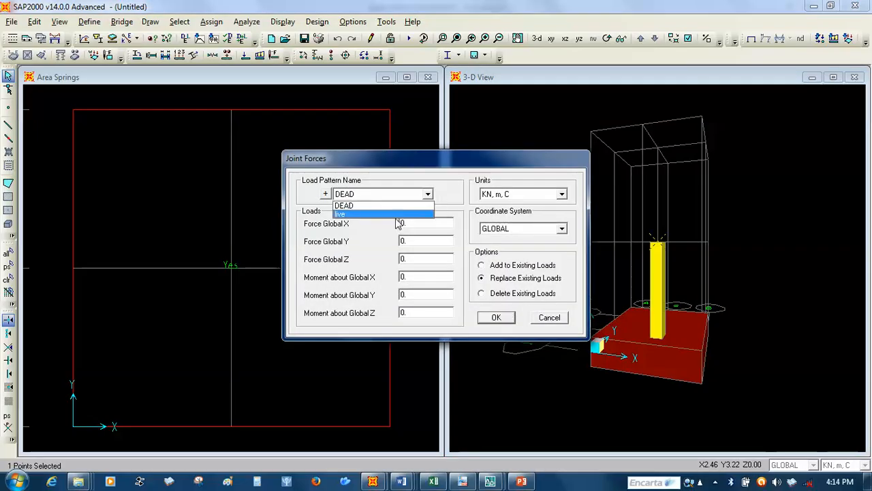
{"action": "left_click", "coordinate": [396, 214]}
{"action": "left_click", "coordinate": [415, 226]}
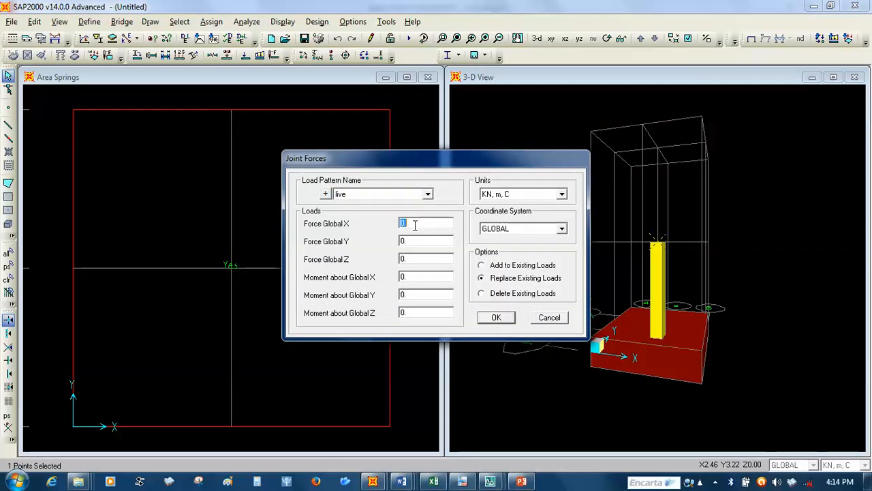
{"action": "left_click", "coordinate": [410, 259]}
{"action": "type", "text": "-250"}
{"action": "type", "text": "8"}
{"action": "double_click", "coordinate": [409, 296]}
{"action": "left_click", "coordinate": [503, 318]}
{"action": "left_click", "coordinate": [498, 317]}
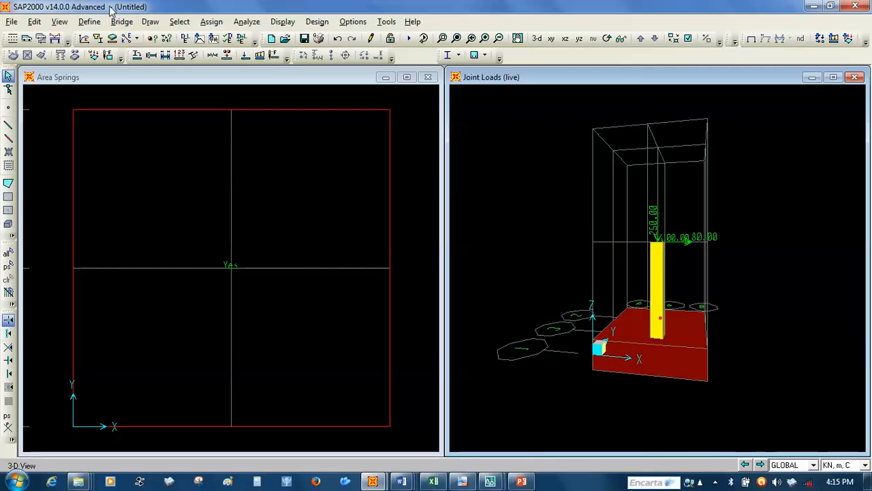
{"action": "left_click", "coordinate": [15, 22]}
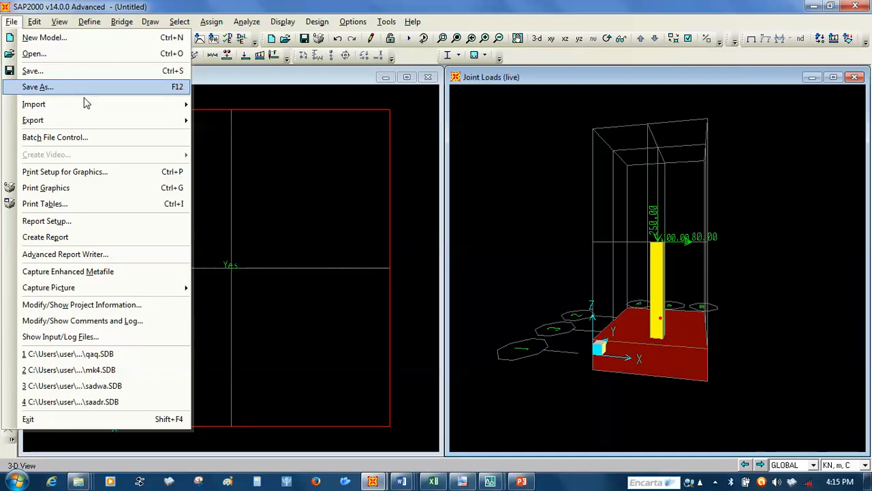
{"action": "mouse_move", "coordinate": [118, 127]}
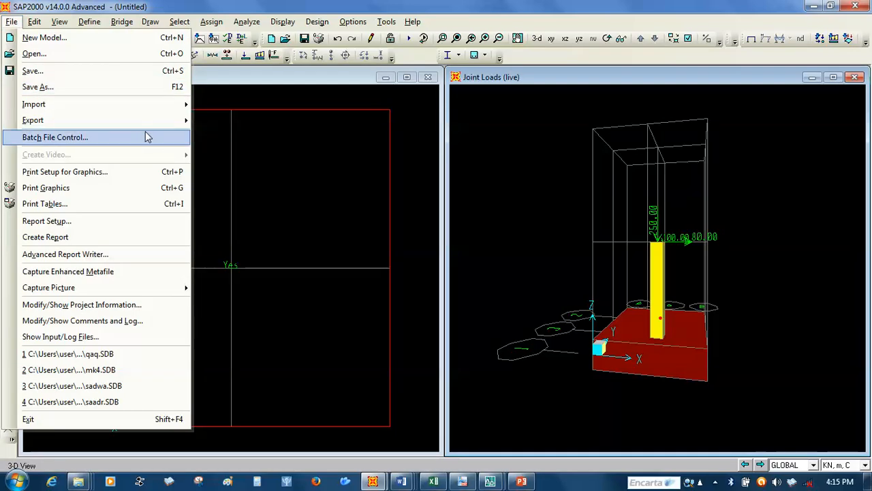
{"action": "mouse_move", "coordinate": [153, 122]}
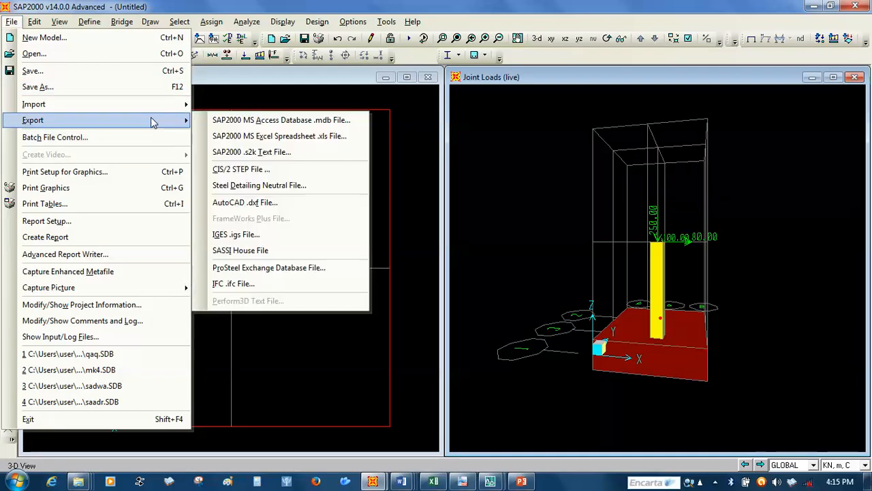
{"action": "left_click", "coordinate": [244, 99]}
- Assign an automatic area mesh to the footing, dividing it into 4 objects along each edge direction
{"action": "left_click", "coordinate": [219, 245]}
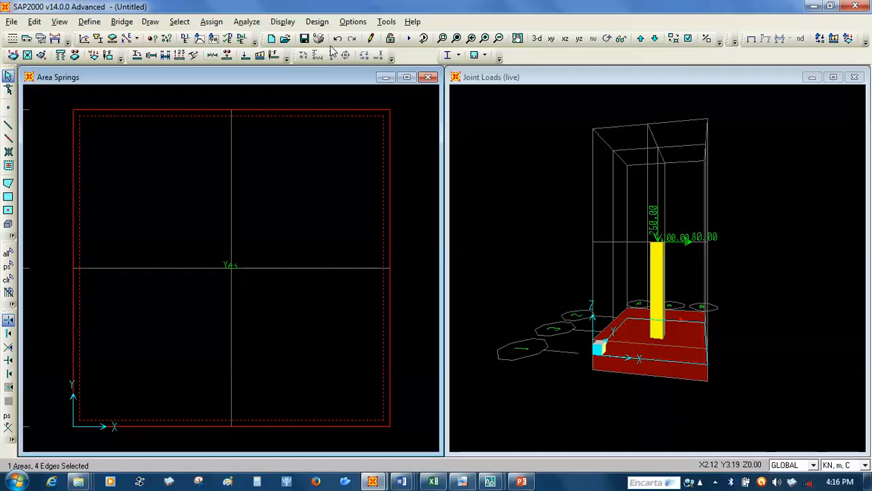
{"action": "left_click", "coordinate": [211, 21]}
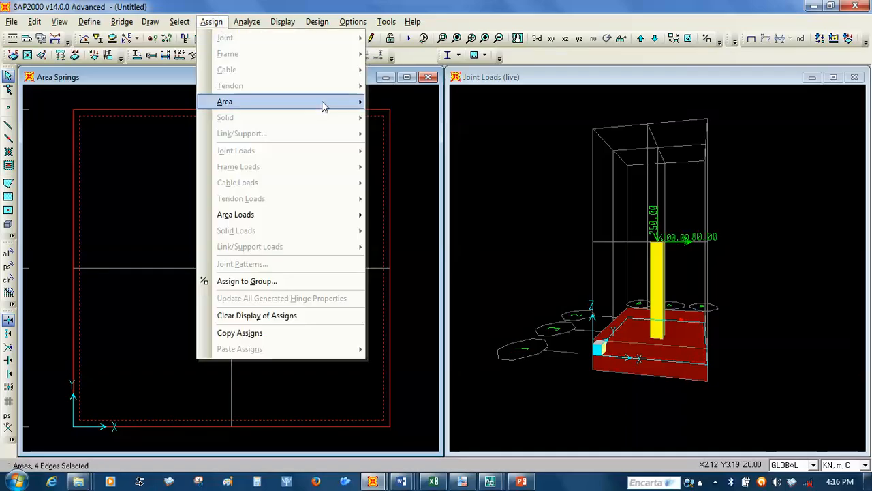
{"action": "mouse_move", "coordinate": [321, 102]}
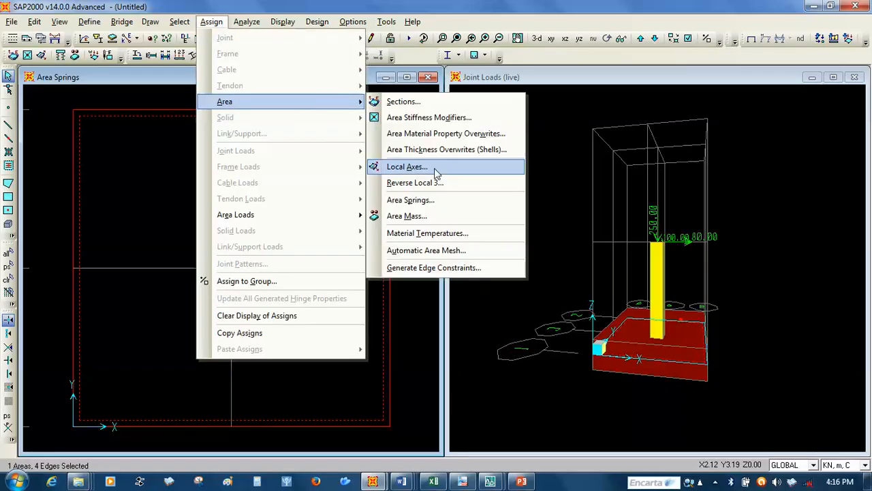
{"action": "left_click", "coordinate": [404, 251]}
{"action": "left_click", "coordinate": [230, 111]}
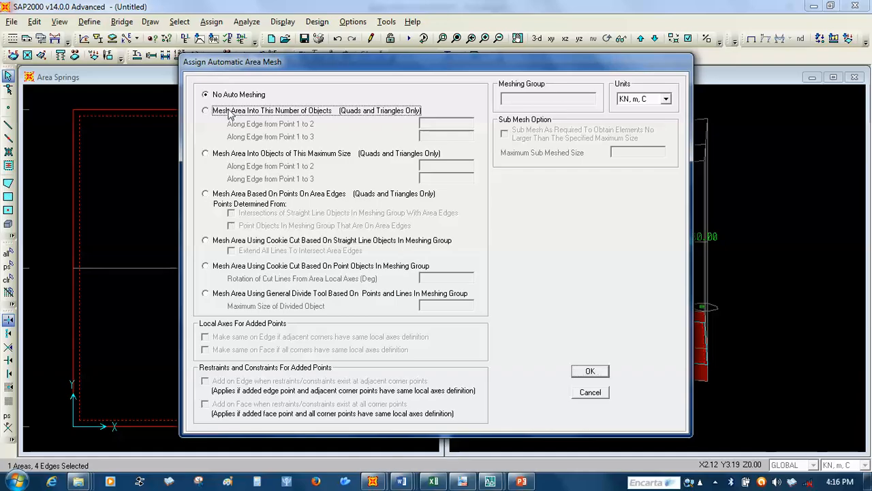
{"action": "left_click", "coordinate": [427, 122]}
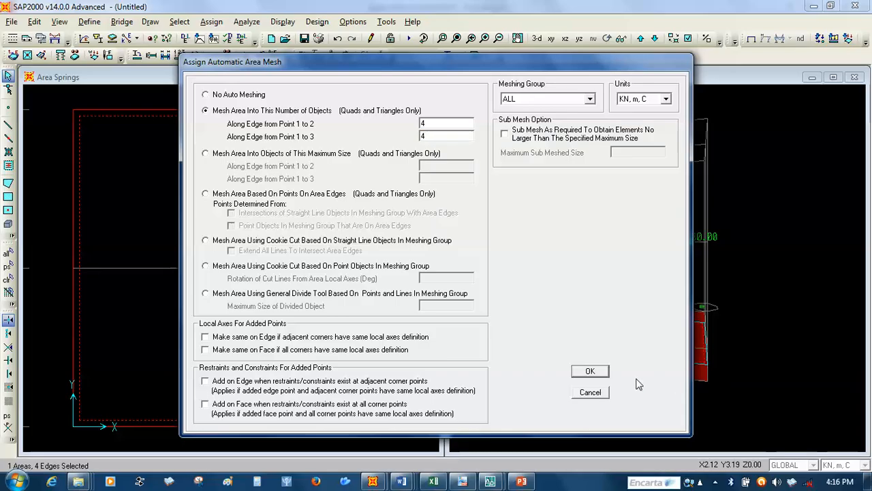
{"action": "left_click", "coordinate": [591, 370]}
- Auto mesh the column frame at intermediate joints and at intersections with other frames, area edges and solid edges
{"action": "left_click", "coordinate": [258, 174]}
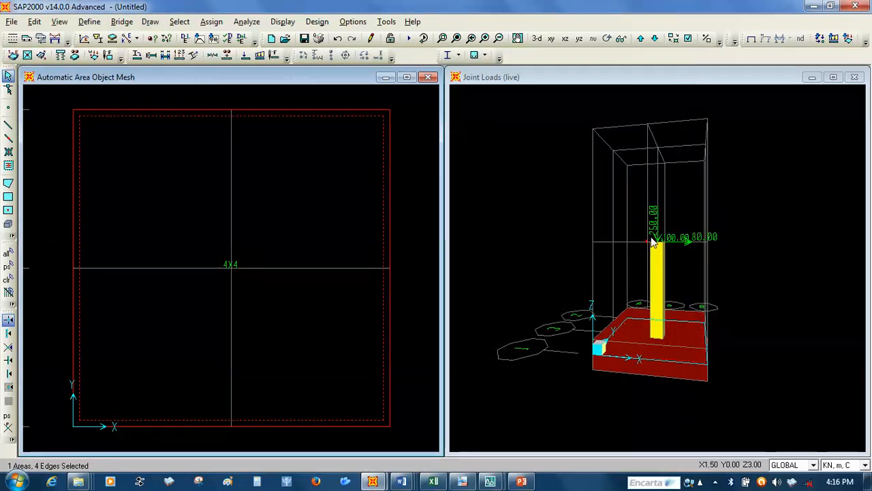
{"action": "left_click", "coordinate": [658, 264]}
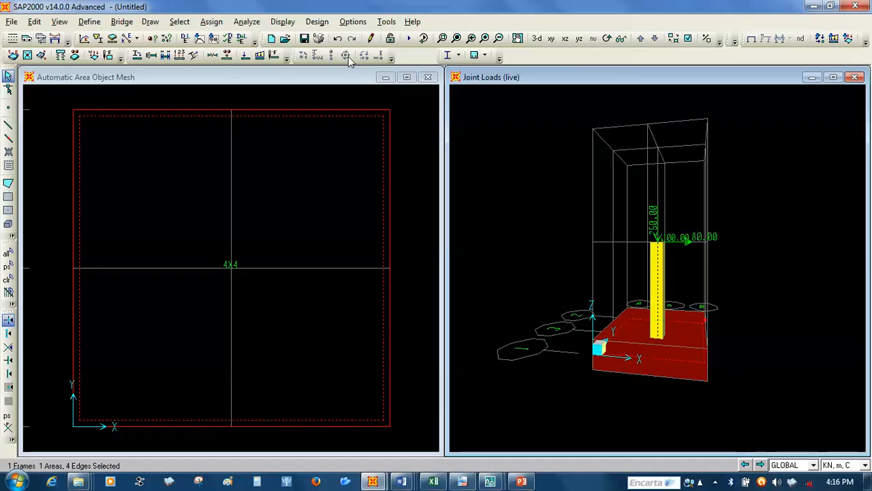
{"action": "left_click", "coordinate": [208, 22]}
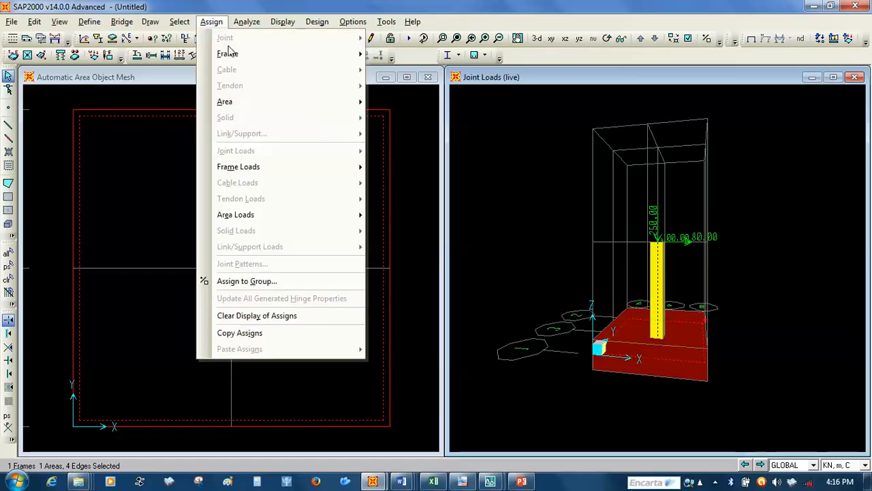
{"action": "mouse_move", "coordinate": [237, 56]}
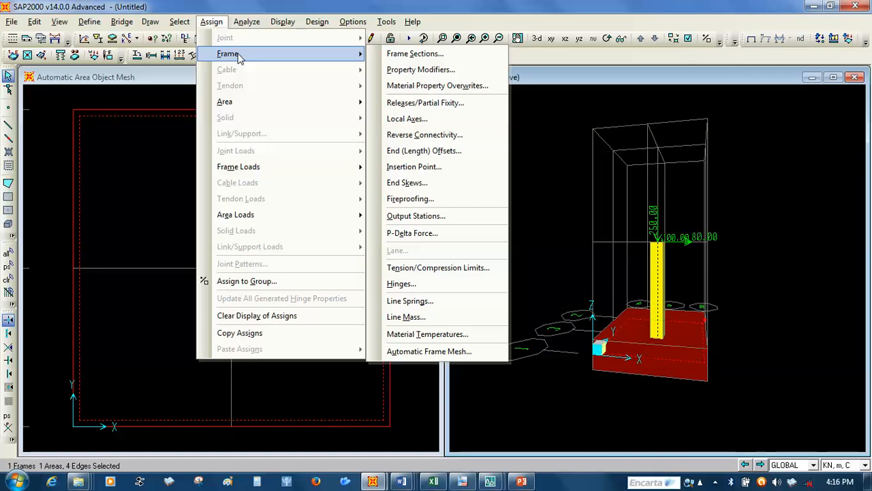
{"action": "left_click", "coordinate": [449, 352]}
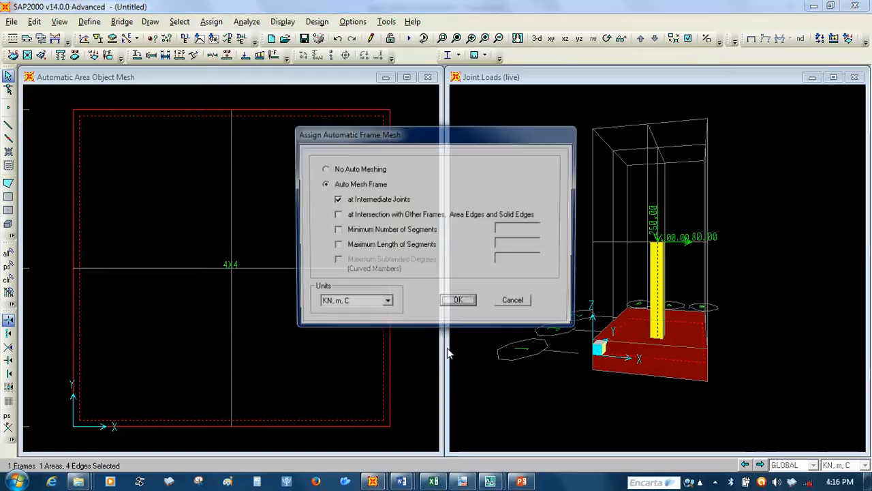
{"action": "left_click", "coordinate": [347, 216]}
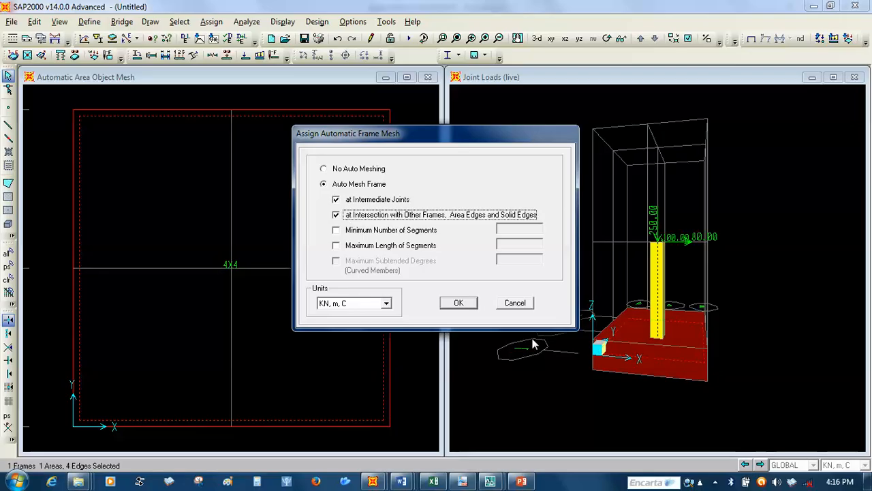
{"action": "left_click", "coordinate": [474, 305]}
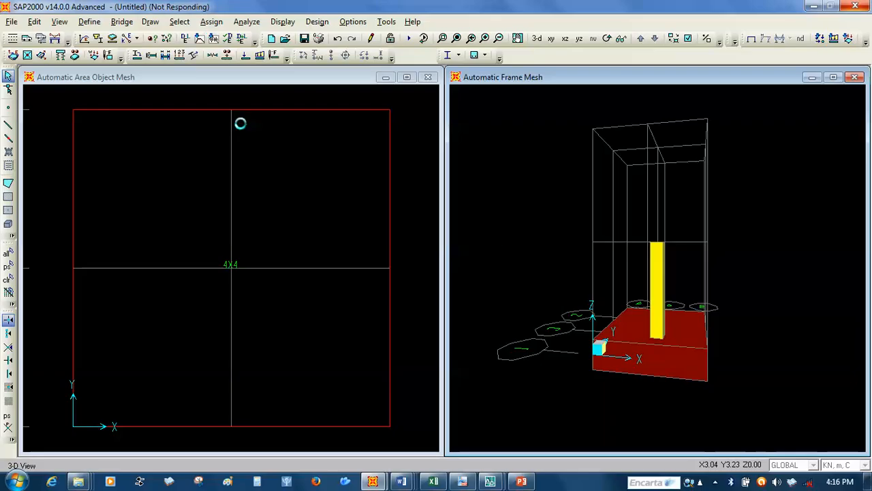
- Save the model in the prooj folder under the file name pad
{"action": "left_click", "coordinate": [12, 21]}
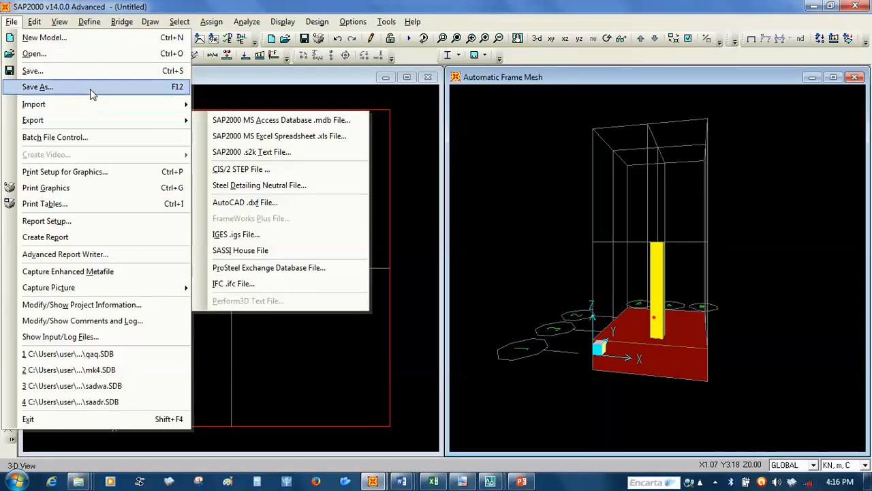
{"action": "left_click", "coordinate": [91, 87]}
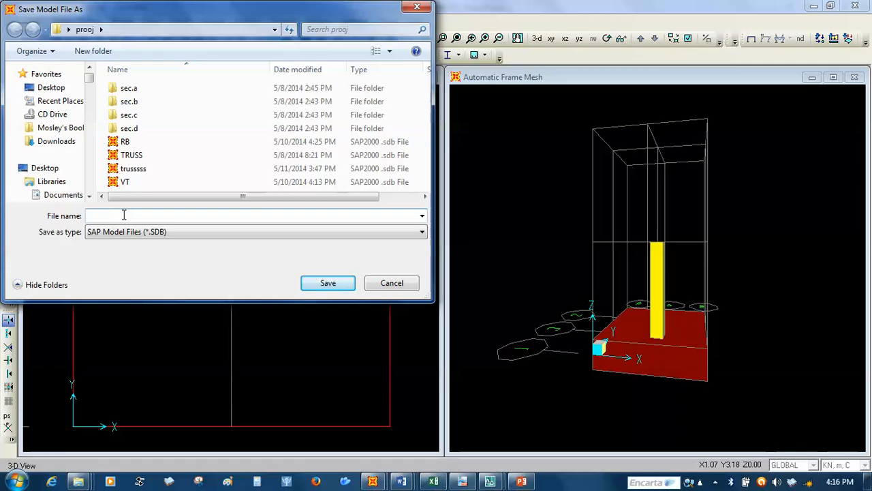
{"action": "left_click", "coordinate": [334, 284]}
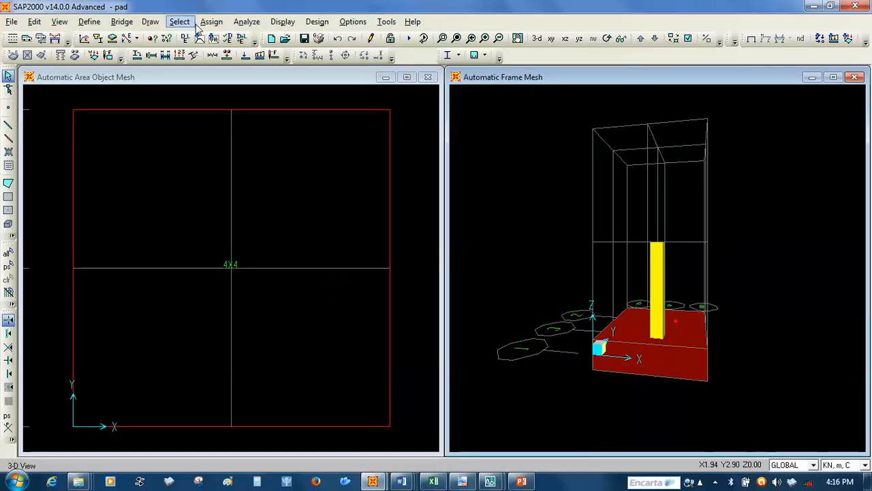
- Run the analysis for the DEAD and live load cases with the analysis monitor set to Never Show
{"action": "left_click", "coordinate": [246, 21]}
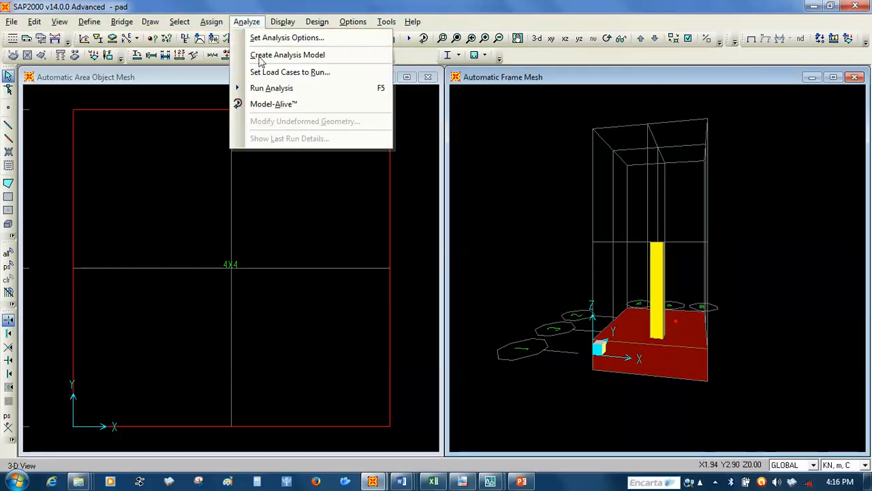
{"action": "left_click", "coordinate": [271, 88]}
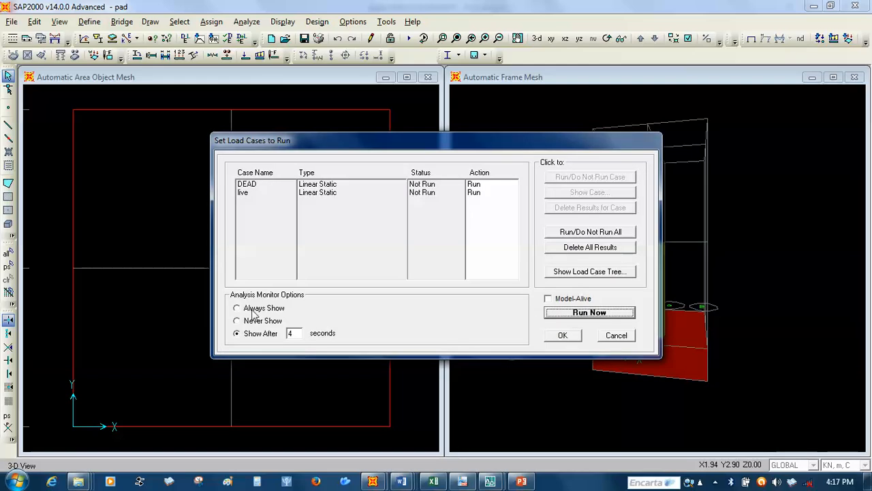
{"action": "left_click", "coordinate": [248, 323]}
{"action": "left_click", "coordinate": [588, 311]}
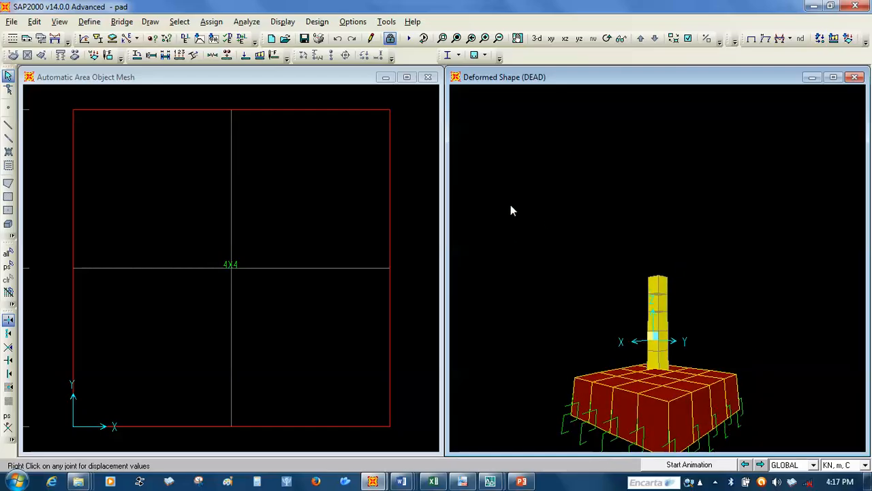
- Examine the deformed shape of the footing and column under the DEAD case from several viewing angles
{"action": "left_click", "coordinate": [457, 39]}
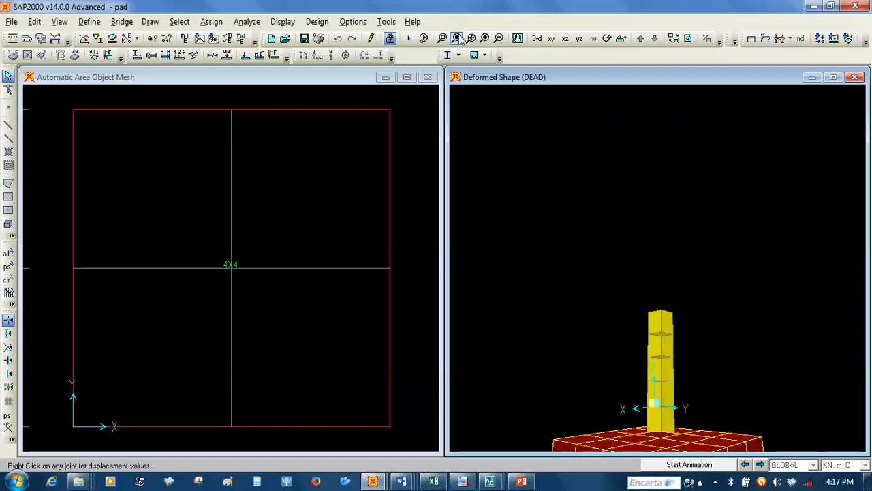
{"action": "left_click", "coordinate": [499, 39]}
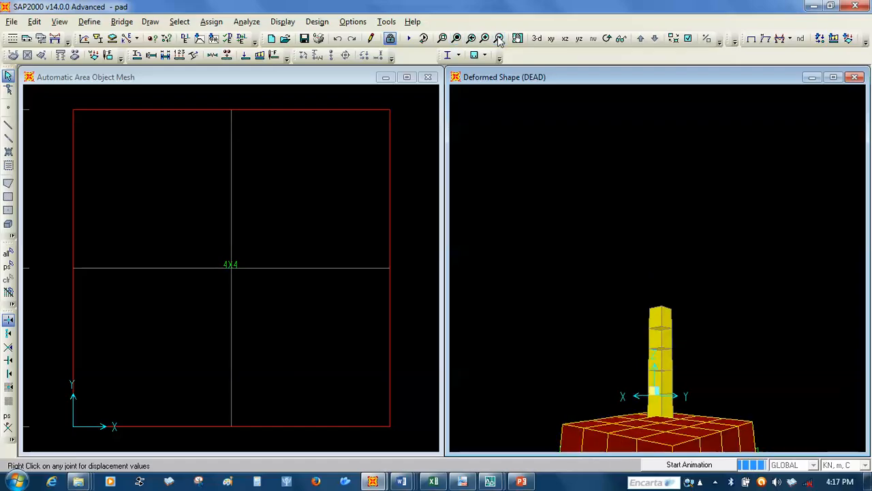
{"action": "left_click", "coordinate": [499, 39]}
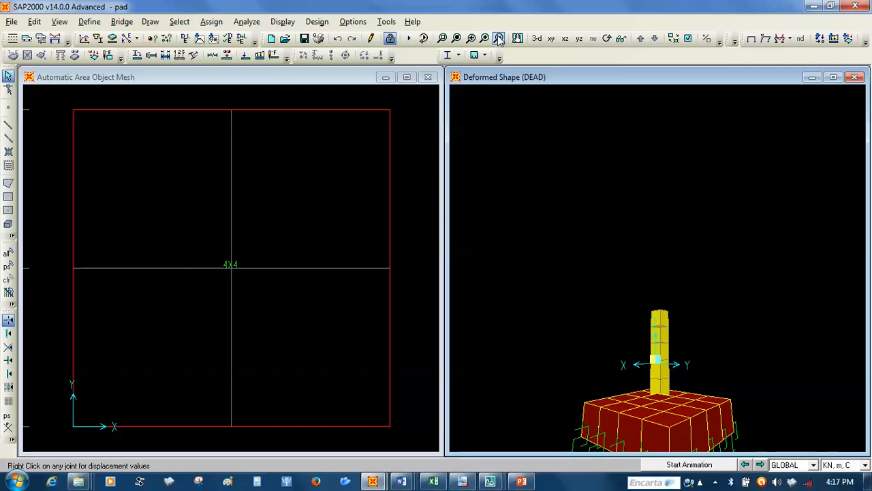
{"action": "left_click", "coordinate": [518, 38]}
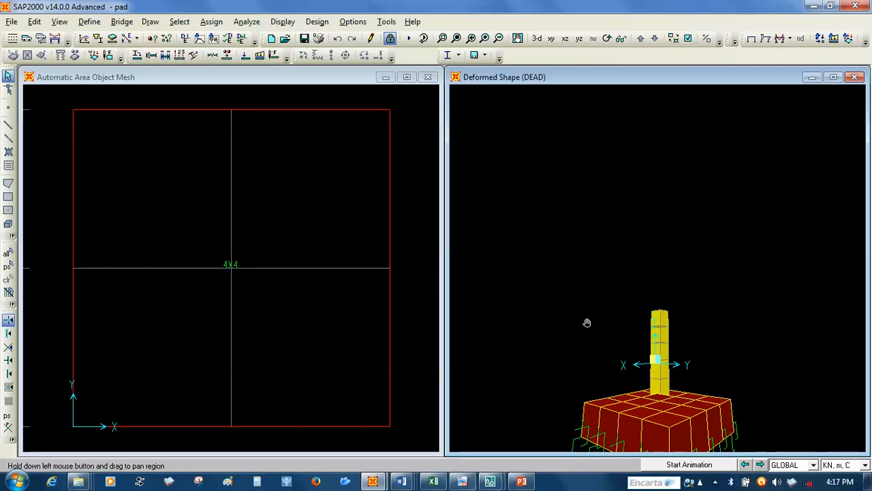
{"action": "left_click_drag", "start_coordinate": [587, 322], "coordinate": [571, 232]}
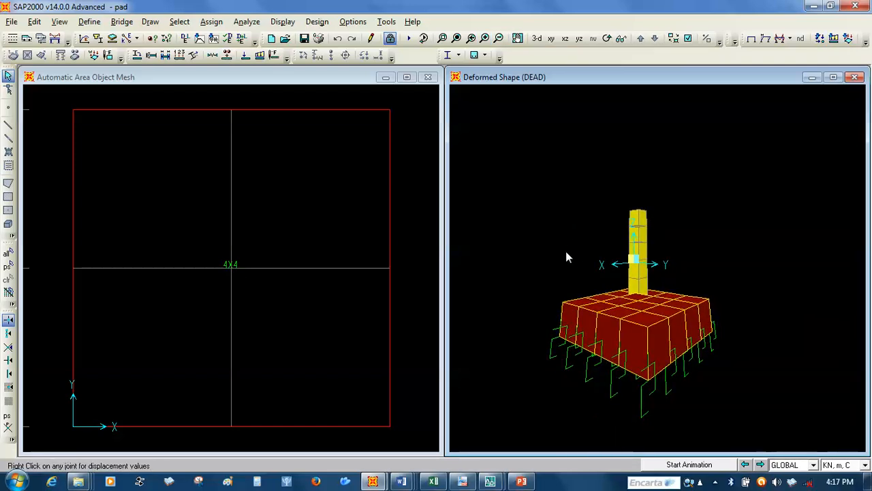
{"action": "key", "text": "ctrl+Right"}
{"action": "key", "text": "ctrl+Right"}
{"action": "key", "text": "ctrl+Right"}
{"action": "key", "text": "ctrl+Right"}
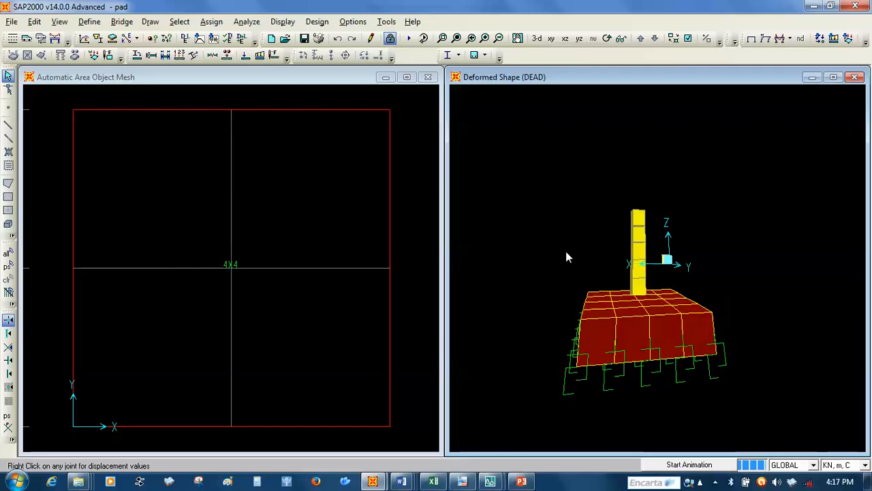
{"action": "key", "text": "ctrl+Right"}
{"action": "key", "text": "ctrl+Right"}
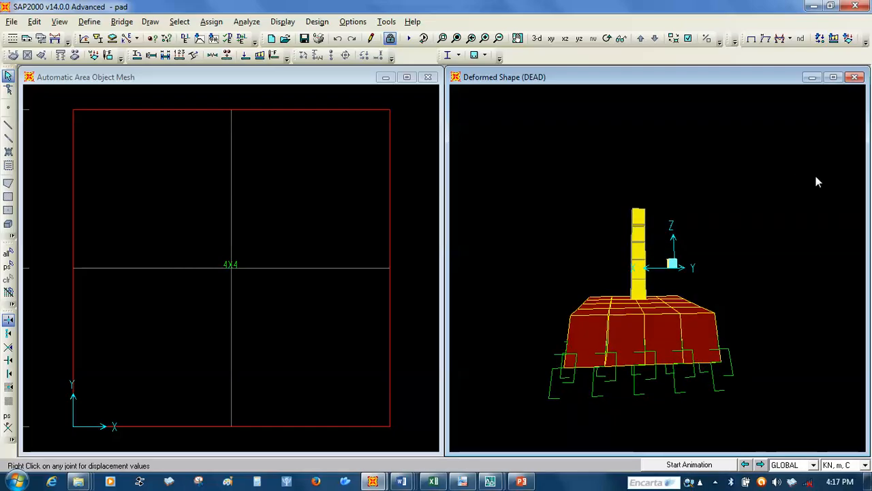
- Display the deformed shape for UDCON2 in the 3D view with Uz displacement contours drawn on area objects
{"action": "left_click", "coordinate": [766, 39]}
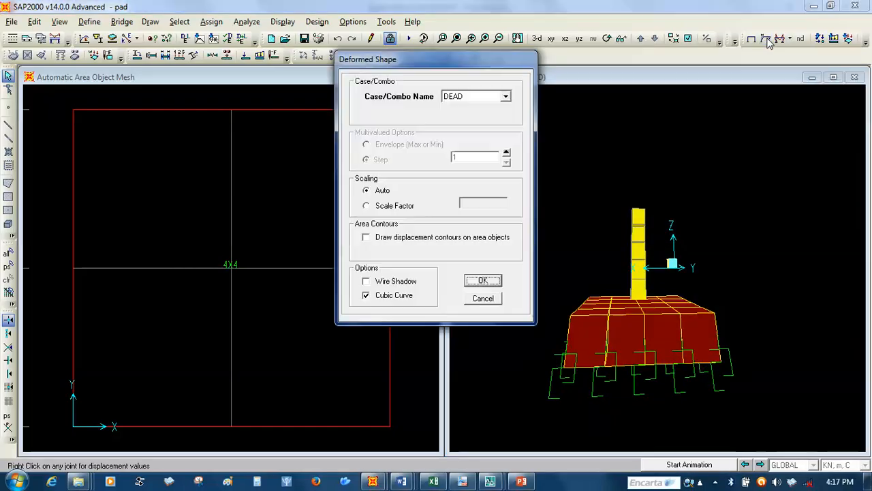
{"action": "left_click", "coordinate": [505, 97]}
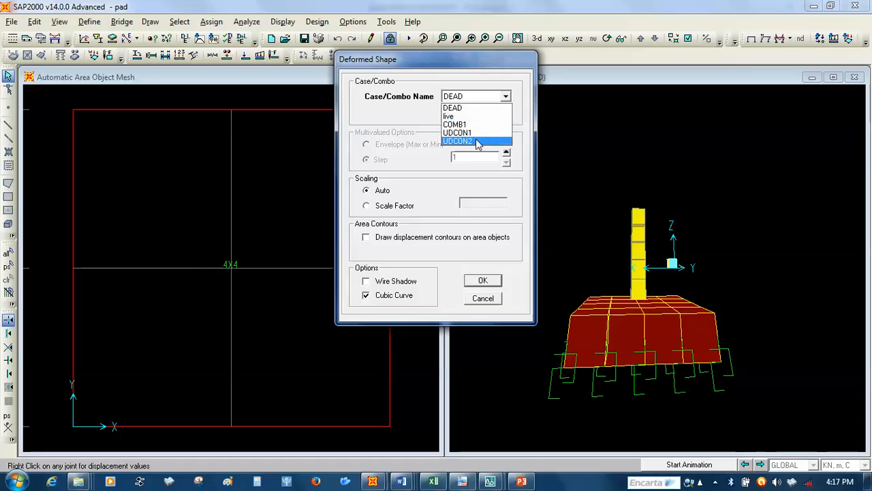
{"action": "left_click", "coordinate": [477, 141]}
{"action": "left_click", "coordinate": [371, 239]}
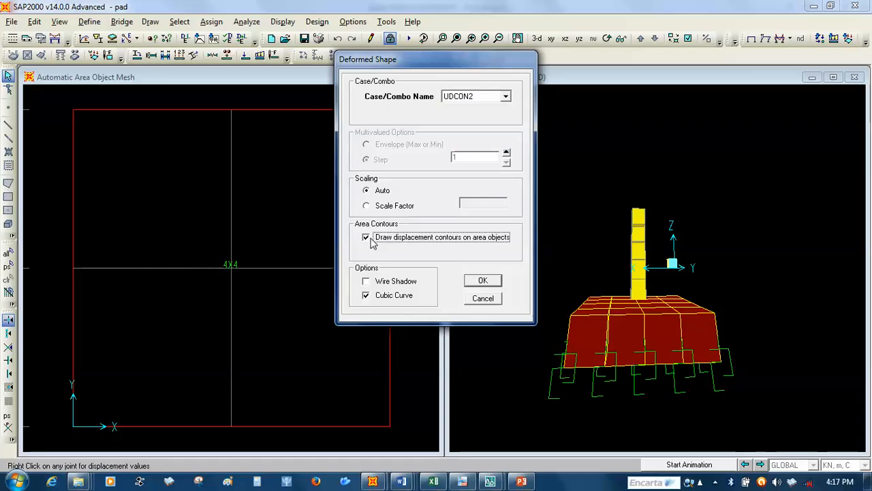
{"action": "left_click", "coordinate": [367, 308]}
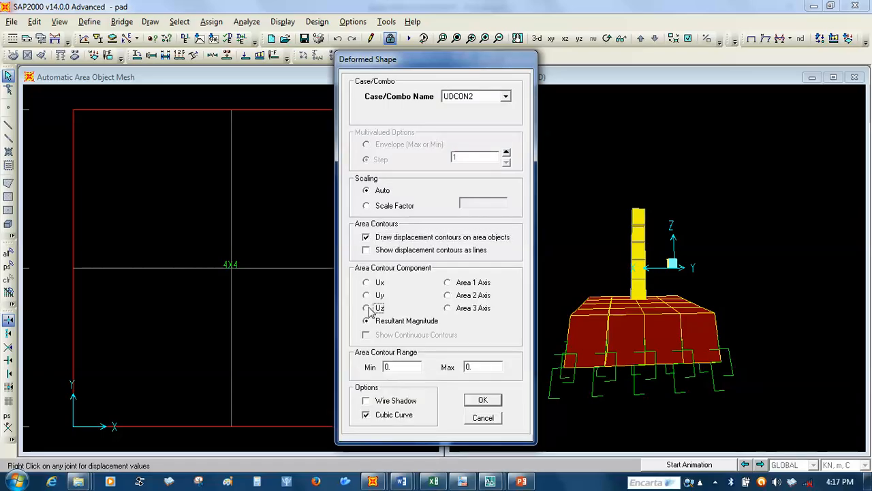
{"action": "left_click", "coordinate": [484, 400]}
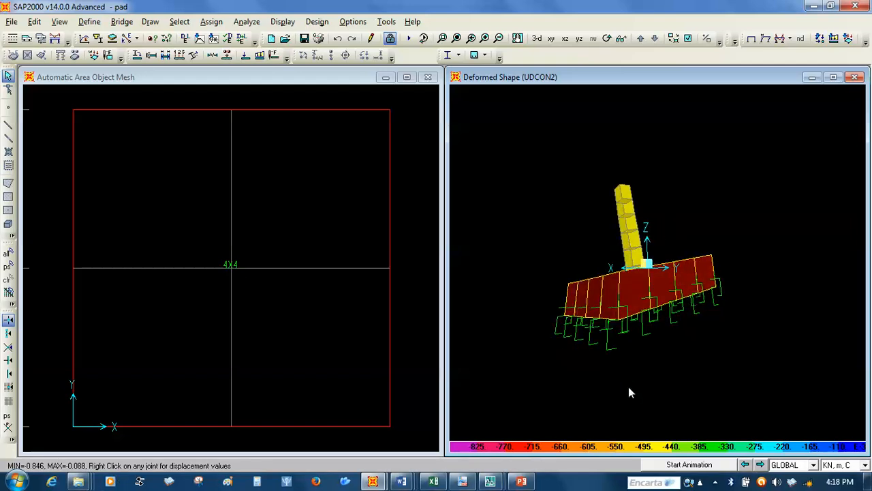
- Try to read the joint displacement at the footing's near bottom corner in the 3D deformed shape
{"action": "right_click", "coordinate": [601, 324]}
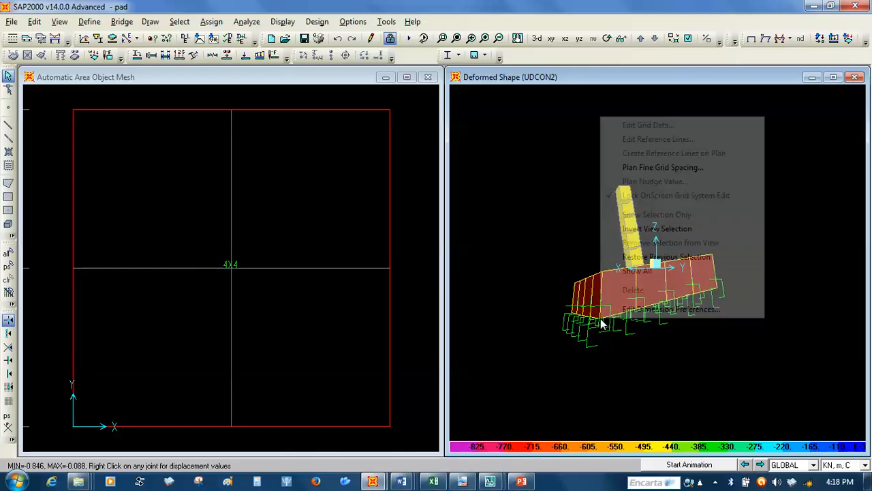
{"action": "left_click", "coordinate": [605, 356]}
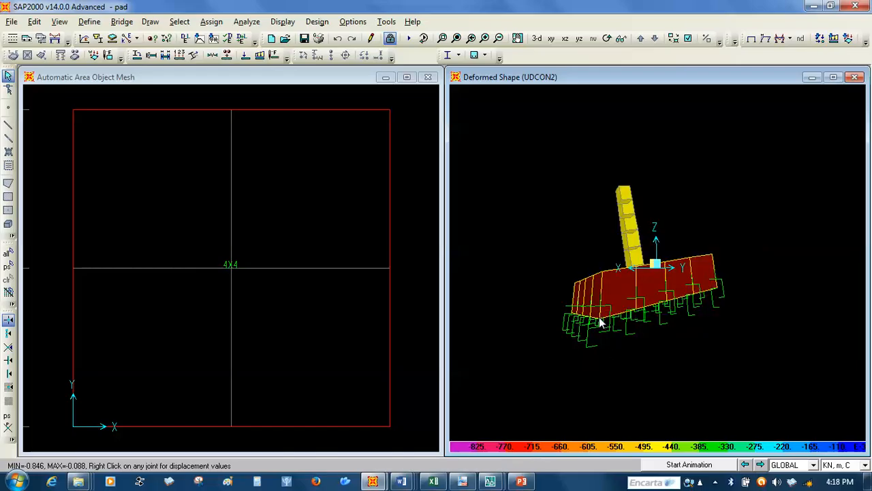
{"action": "right_click", "coordinate": [601, 324]}
{"action": "left_click", "coordinate": [626, 363]}
- Examine the tilt of the footing and column under UDCON2 from several viewing angles, including the column's top joint
{"action": "key", "text": "ctrl+Right"}
{"action": "key", "text": "ctrl+Right"}
{"action": "key", "text": "ctrl+Right"}
{"action": "key", "text": "ctrl+Right"}
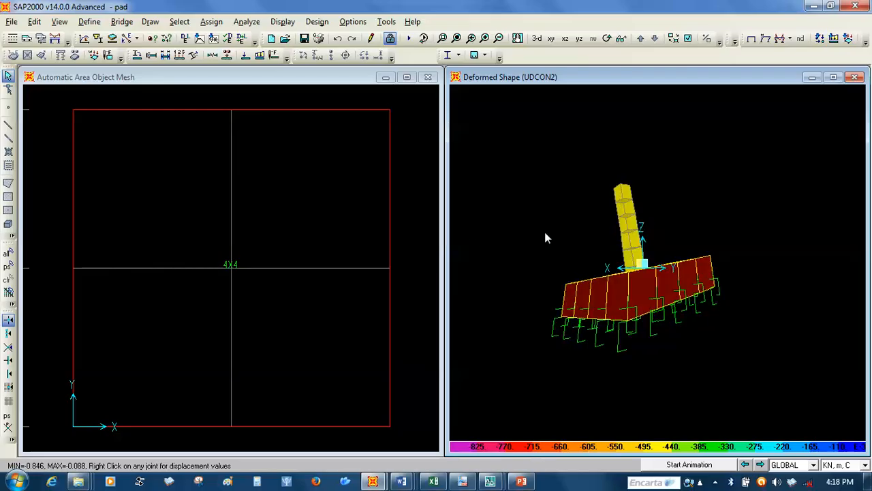
{"action": "key", "text": "ctrl+Right"}
{"action": "key", "text": "ctrl+Right"}
{"action": "key", "text": "ctrl+Right"}
{"action": "key", "text": "ctrl+Right"}
{"action": "key", "text": "ctrl+Right"}
{"action": "key", "text": "ctrl+Right"}
{"action": "key", "text": "ctrl+Right"}
{"action": "key", "text": "ctrl+Right"}
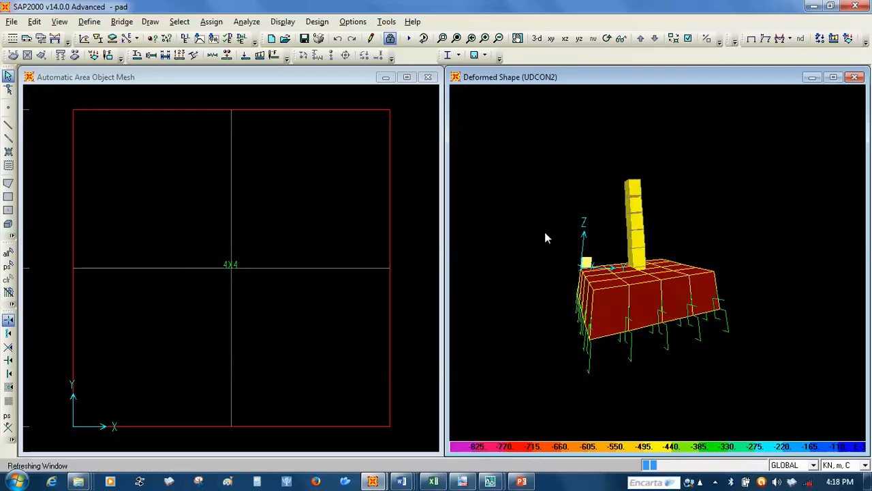
{"action": "key", "text": "ctrl+Right"}
{"action": "key", "text": "ctrl+Right"}
{"action": "key", "text": "ctrl+Right"}
{"action": "key", "text": "ctrl+Right"}
{"action": "key", "text": "ctrl+Up"}
{"action": "key", "text": "ctrl+Up"}
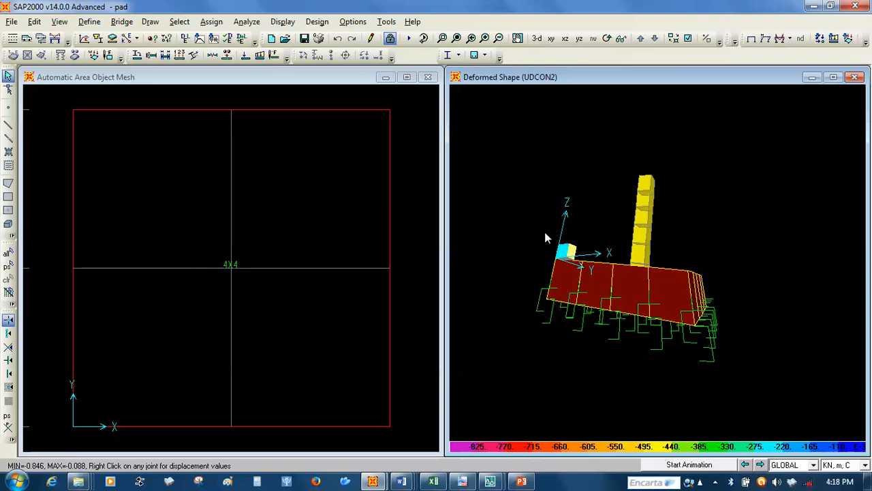
{"action": "key", "text": "ctrl+Right"}
{"action": "key", "text": "ctrl+Down"}
{"action": "key", "text": "ctrl+Down"}
{"action": "key", "text": "ctrl+Down"}
{"action": "key", "text": "ctrl+Down"}
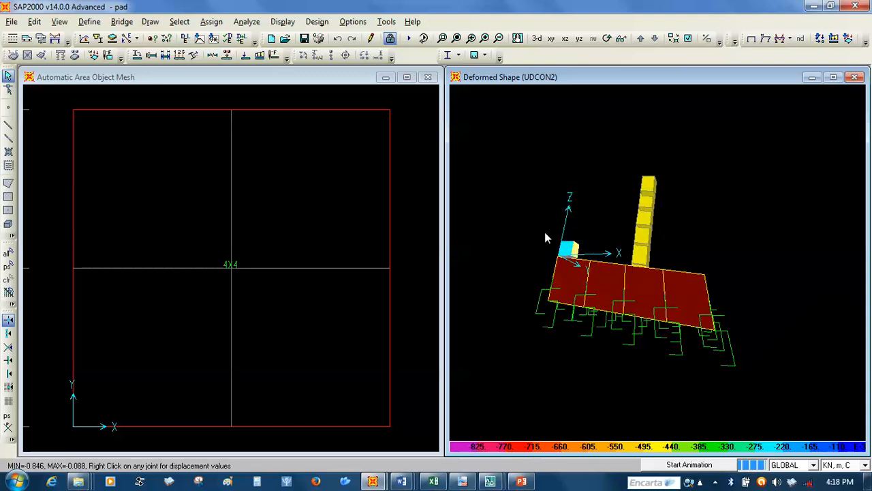
{"action": "key", "text": "ctrl+Left"}
{"action": "key", "text": "ctrl+Left"}
{"action": "key", "text": "ctrl+Left"}
{"action": "key", "text": "ctrl+Left"}
{"action": "key", "text": "ctrl+Left"}
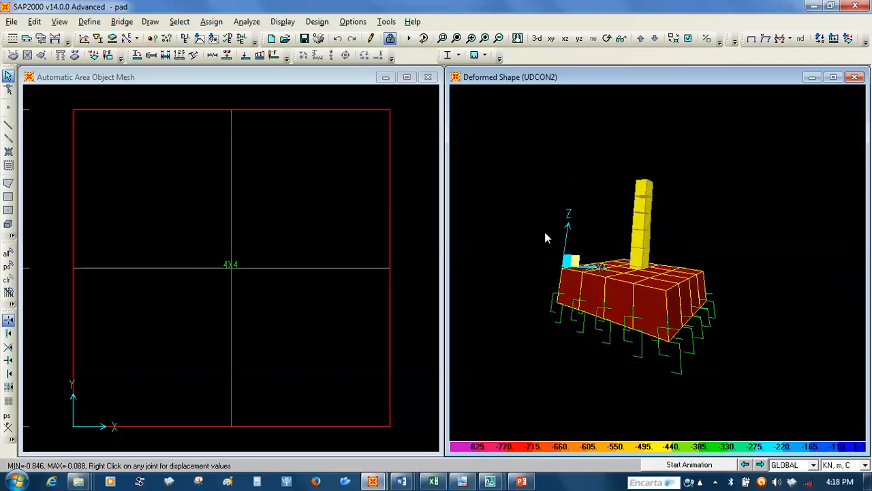
{"action": "key", "text": "ctrl+Left"}
{"action": "key", "text": "ctrl+Left"}
{"action": "key", "text": "ctrl+Left"}
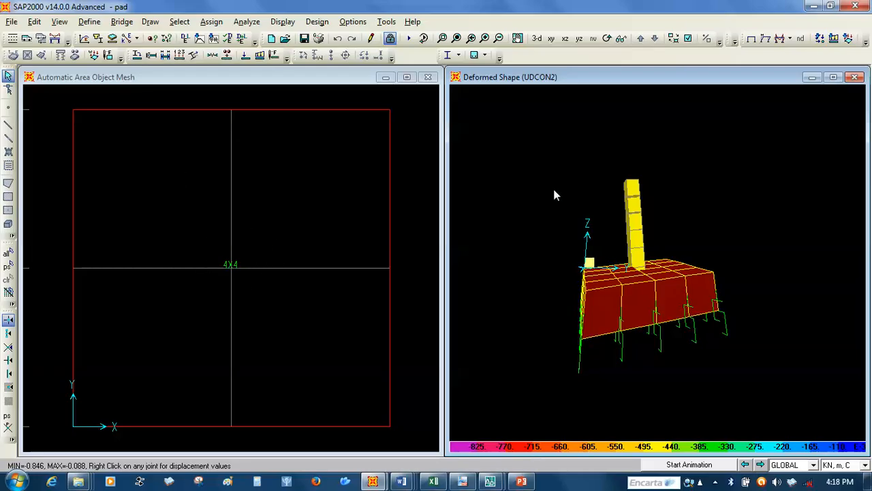
{"action": "right_click", "coordinate": [632, 184]}
- Display the COMB1 deformed shape in the plan view with Uz displacement contours on area objects
{"action": "left_click", "coordinate": [265, 296]}
{"action": "left_click", "coordinate": [779, 39]}
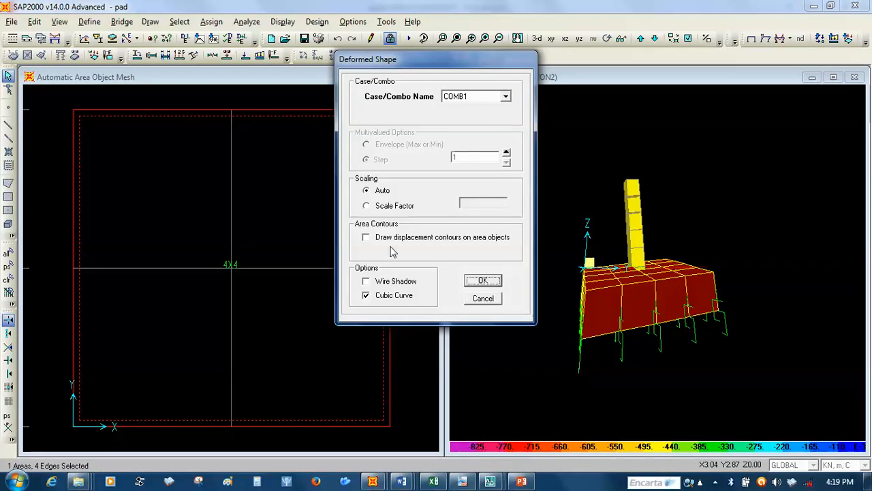
{"action": "left_click", "coordinate": [368, 240]}
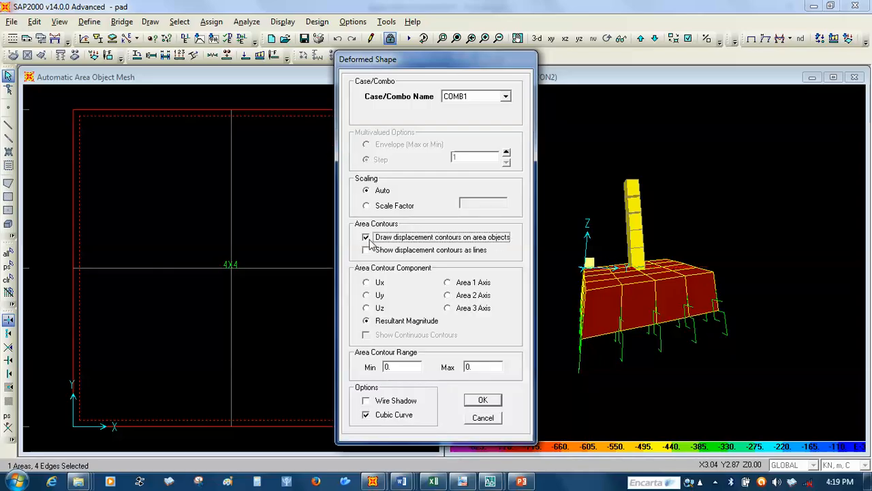
{"action": "left_click", "coordinate": [367, 308]}
{"action": "left_click", "coordinate": [482, 401]}
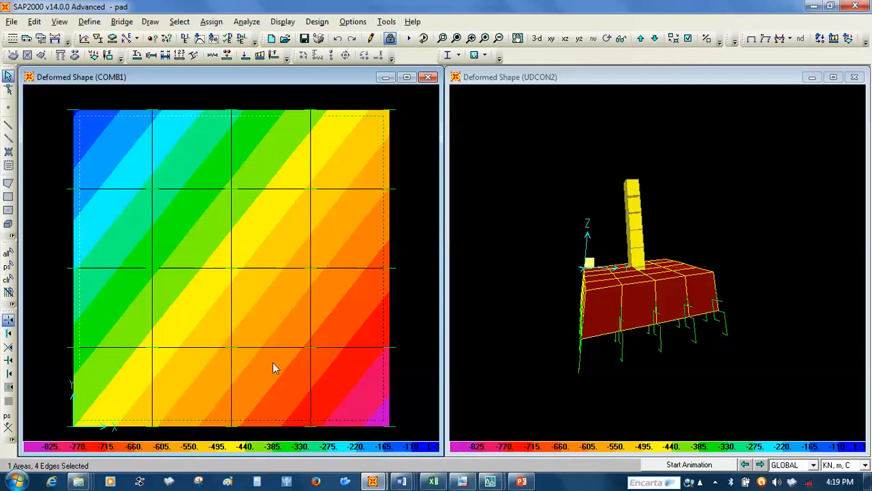
- Try to read the joint displacement near the footing's most displaced corner in the COMB1 contour plan
{"action": "right_click", "coordinate": [391, 429]}
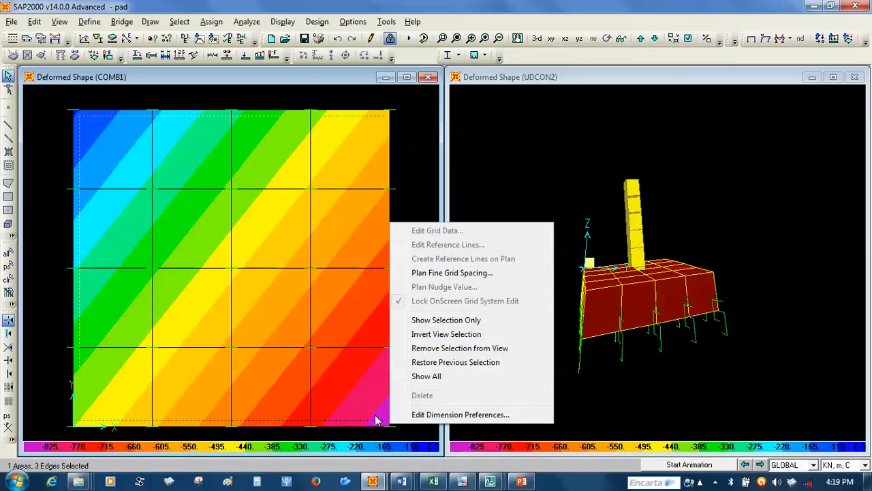
{"action": "left_click", "coordinate": [370, 417]}
{"action": "right_click", "coordinate": [370, 412]}
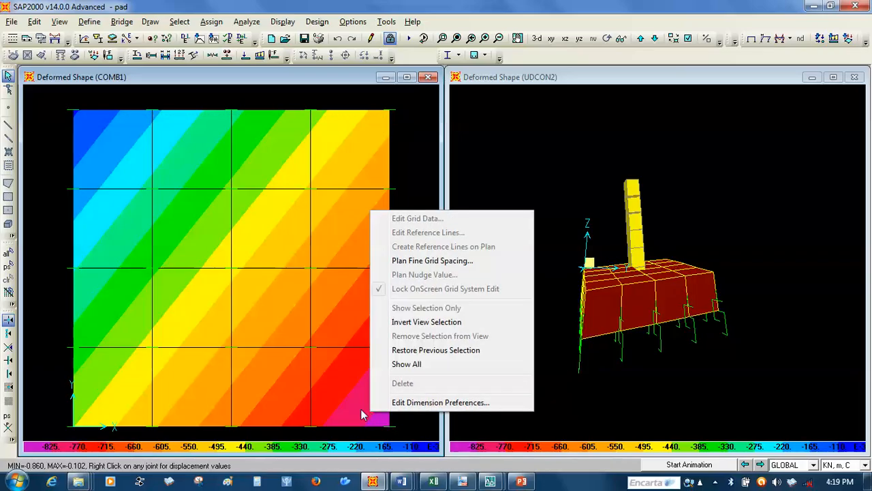
{"action": "left_click", "coordinate": [355, 408]}
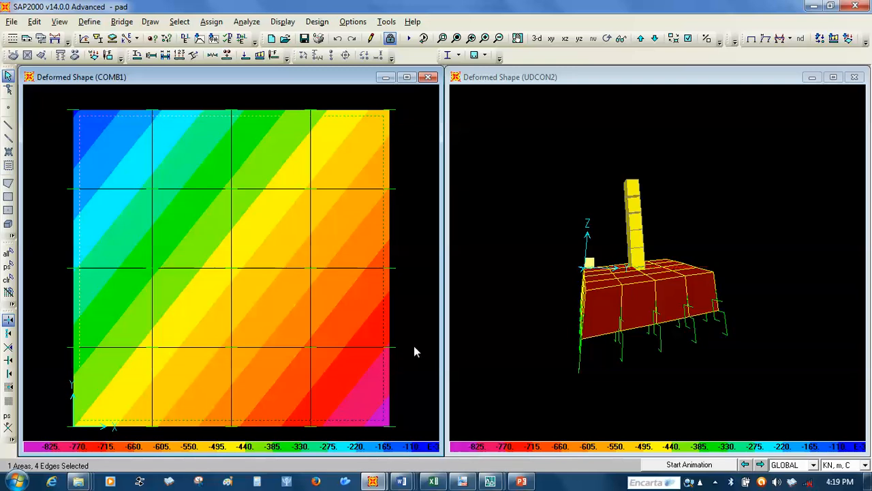
- Try the option to show displacement contours as lines for UDCON2 in the 3D view, keeping the Uz component
{"action": "left_click", "coordinate": [482, 303]}
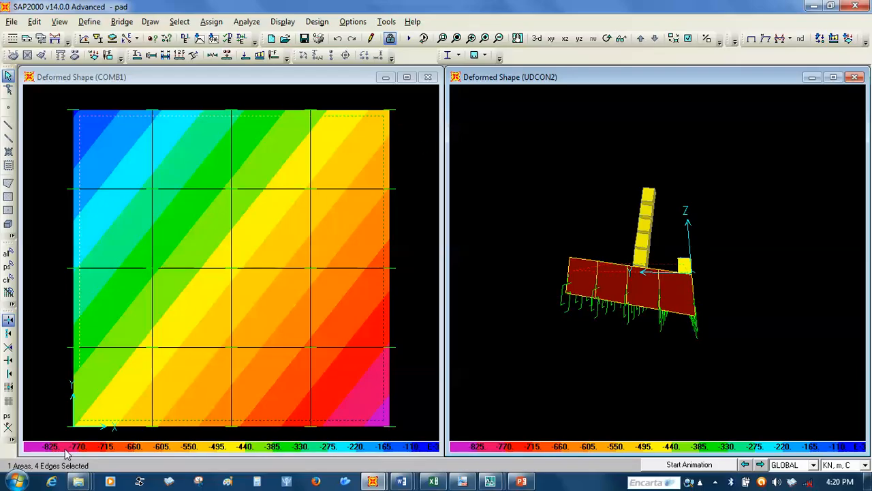
{"action": "left_click", "coordinate": [765, 38]}
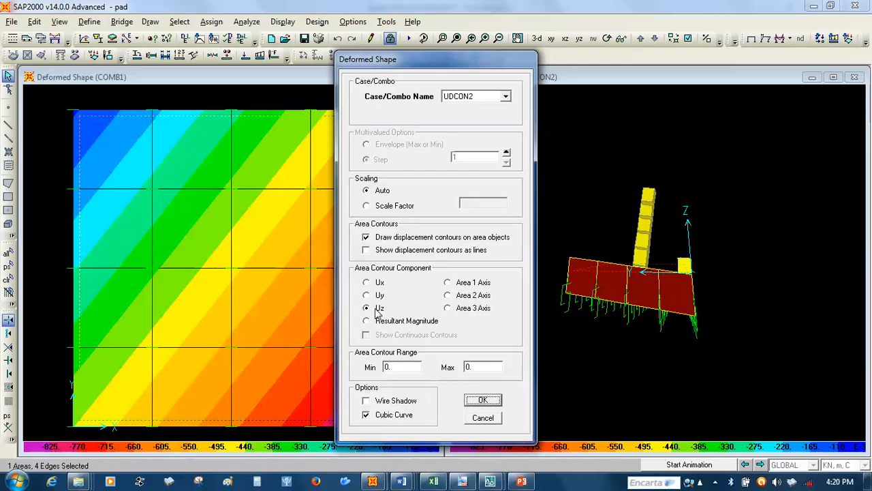
{"action": "left_click", "coordinate": [366, 250]}
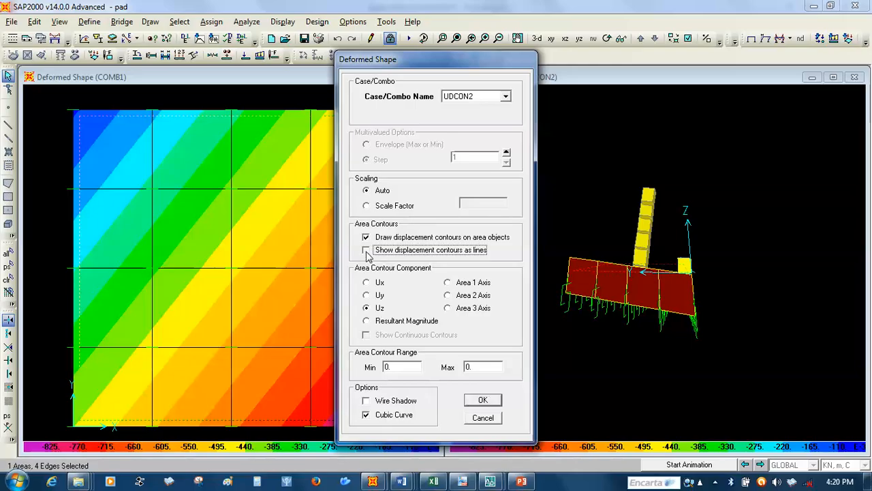
{"action": "left_click", "coordinate": [483, 401]}
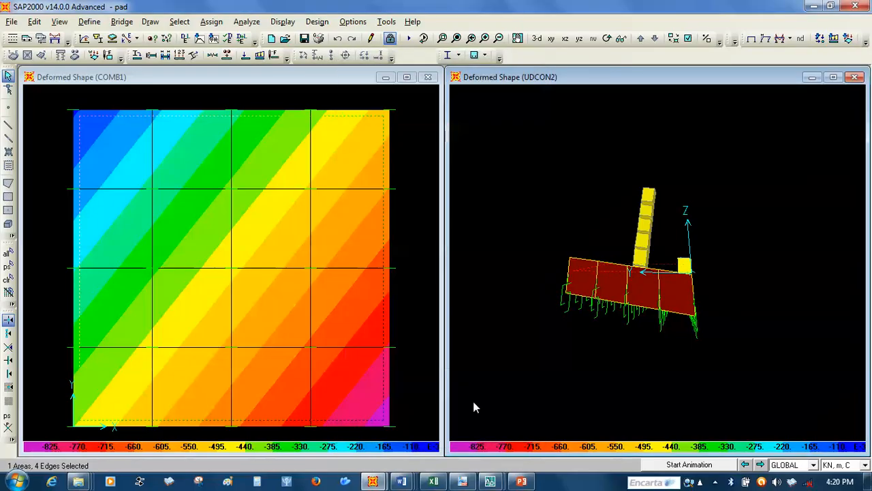
- Unlock the model and delete the selected footing area
{"action": "left_click", "coordinate": [420, 352]}
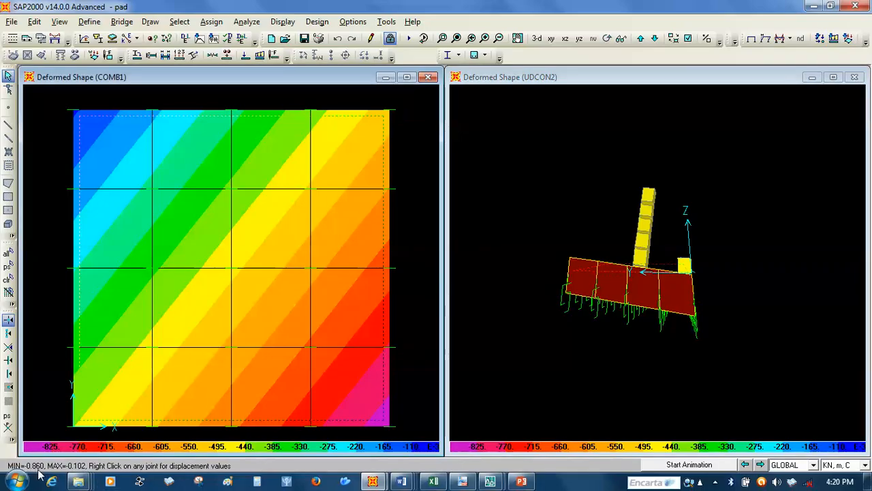
{"action": "left_click", "coordinate": [391, 39]}
{"action": "left_click", "coordinate": [450, 291]}
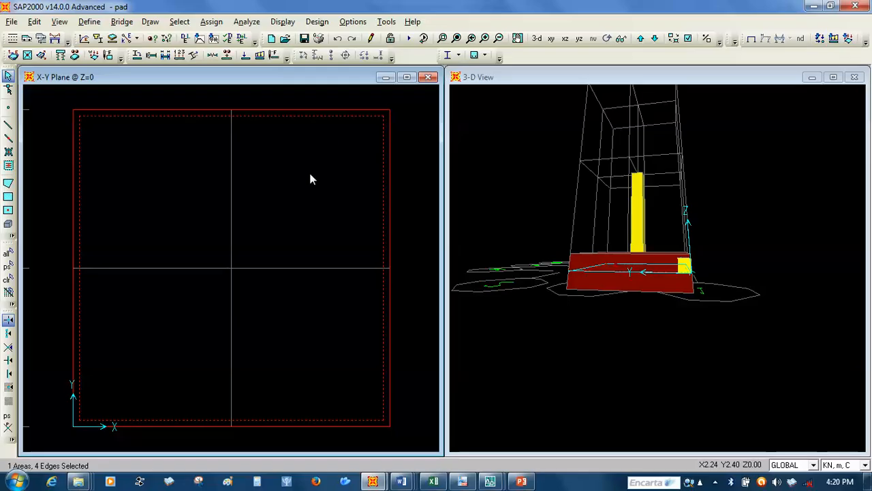
{"action": "key", "text": "Delete"}
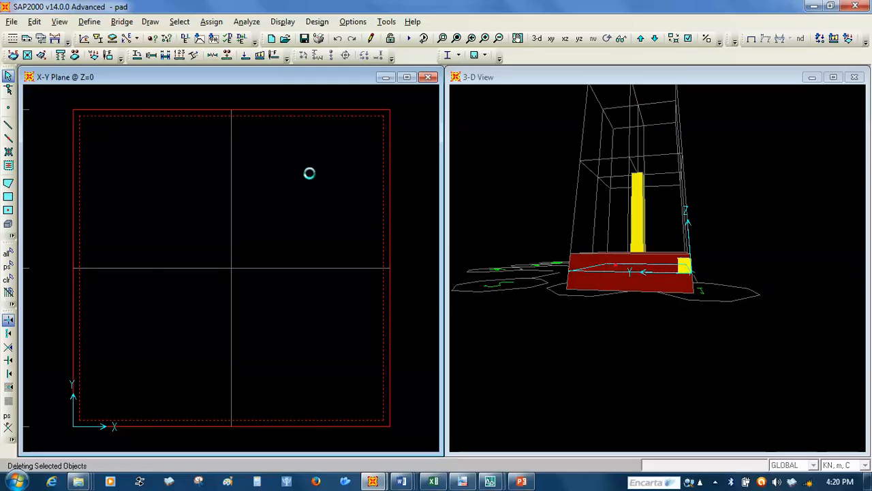
- Set the GLOBAL grid system's X ordinates to 6 m for grid B and 3 m for grid c
{"action": "right_click", "coordinate": [310, 179]}
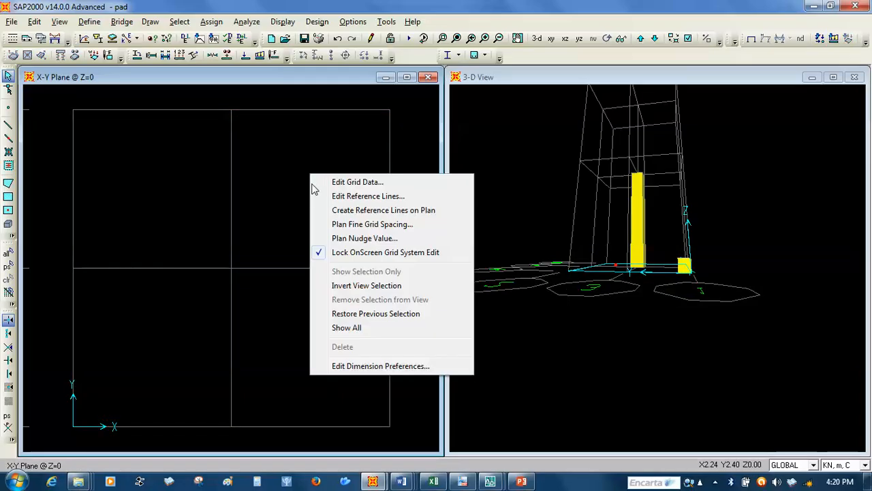
{"action": "left_click", "coordinate": [327, 183]}
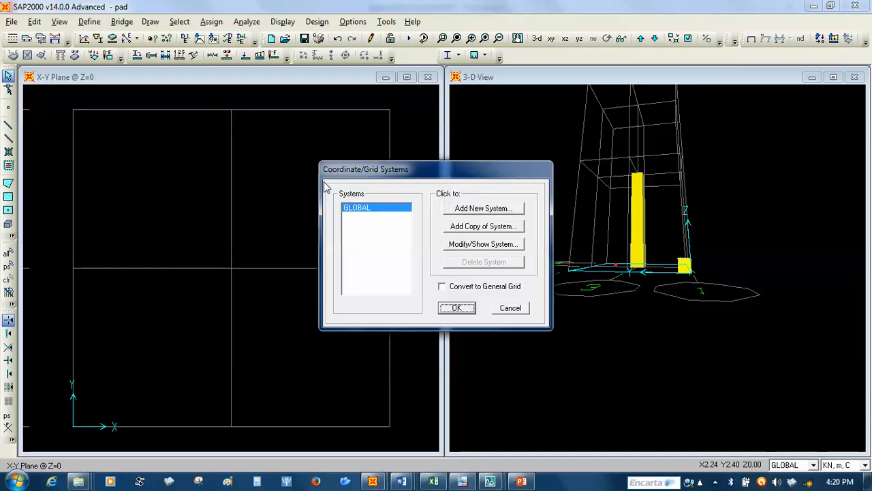
{"action": "left_click", "coordinate": [452, 247]}
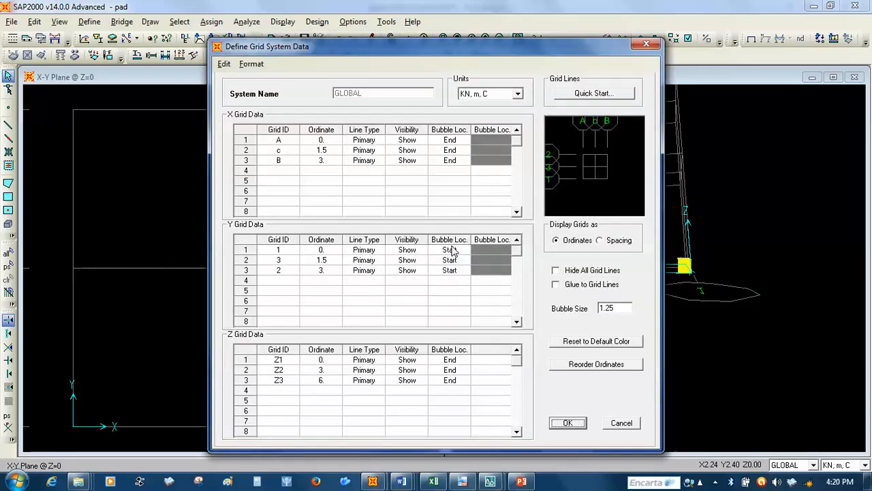
{"action": "left_click", "coordinate": [325, 159]}
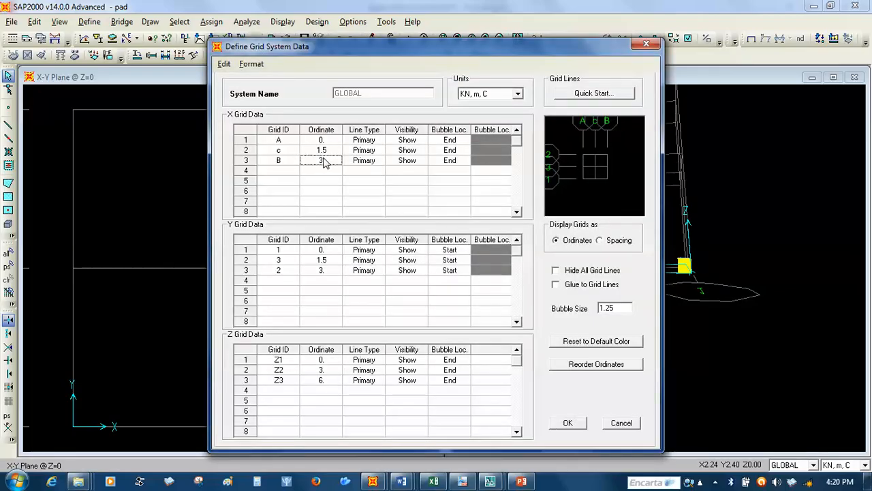
{"action": "type", "text": "6"}
{"action": "left_click", "coordinate": [326, 151]}
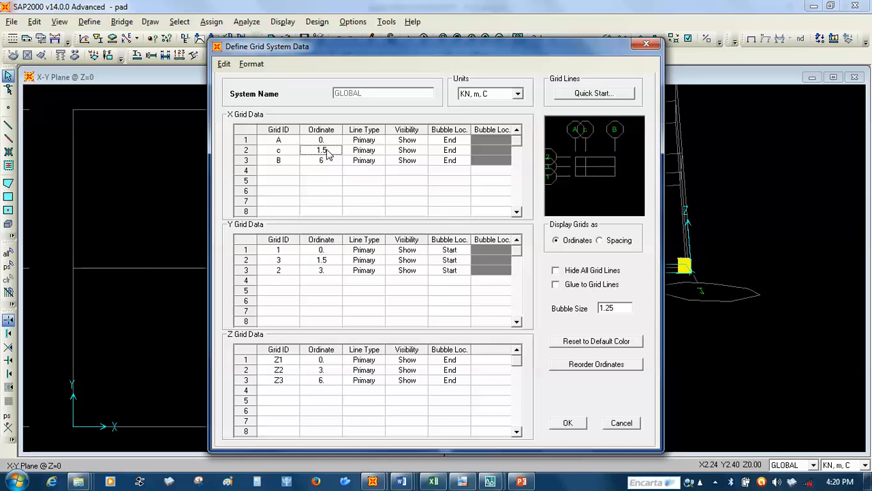
{"action": "type", "text": "3"}
{"action": "key", "text": "Return"}
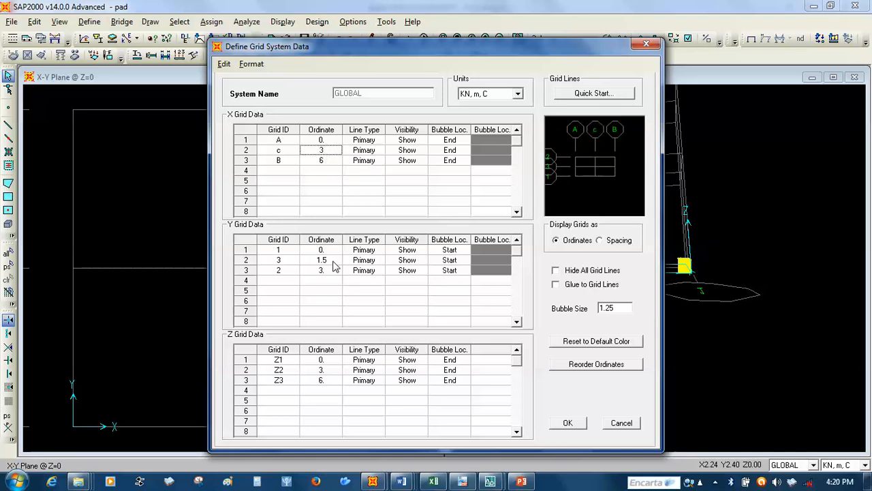
- Set the GLOBAL system's Y ordinates to 3 m for grid 3 and 6 m for grid 2, and apply the grid
{"action": "left_click", "coordinate": [330, 260]}
{"action": "type", "text": "3"}
{"action": "left_click", "coordinate": [322, 271]}
{"action": "type", "text": "6"}
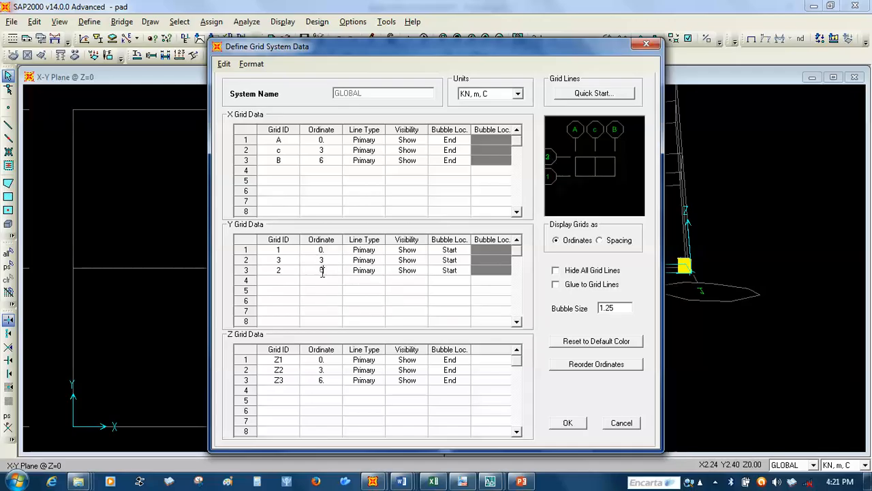
{"action": "left_click", "coordinate": [574, 418]}
{"action": "left_click", "coordinate": [573, 423]}
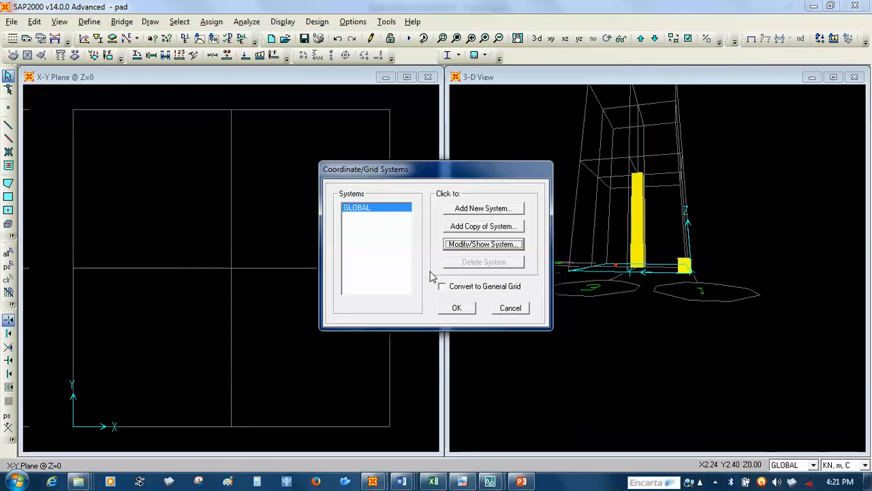
{"action": "left_click", "coordinate": [450, 306]}
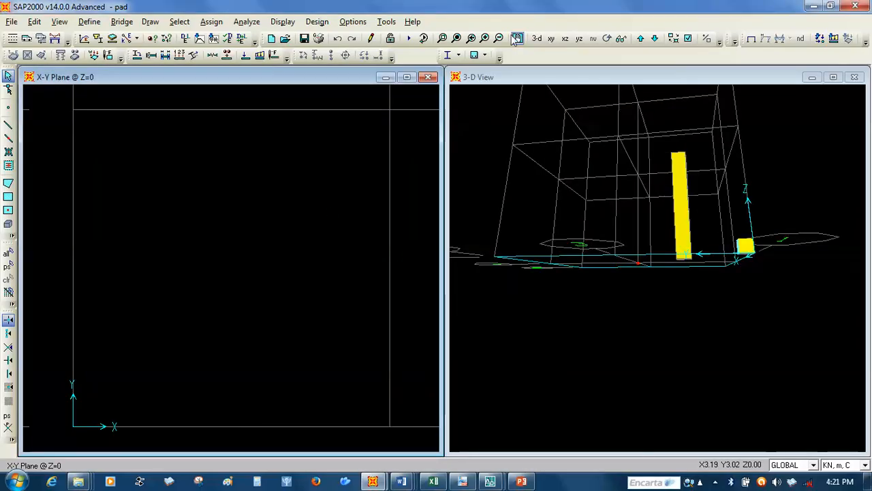
- Draw a 6 m by 6 m rectangular area with the pad section across the full grid in the X-Y plane at Z=0
{"action": "left_click", "coordinate": [457, 39]}
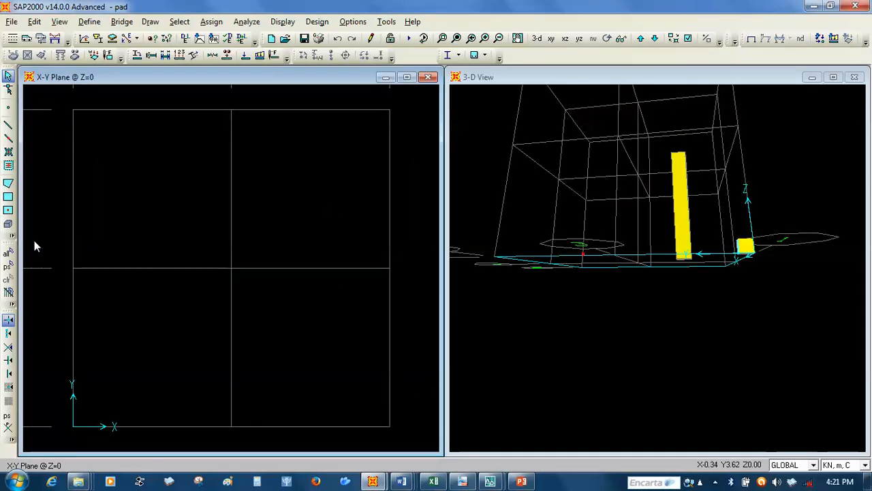
{"action": "left_click", "coordinate": [9, 210]}
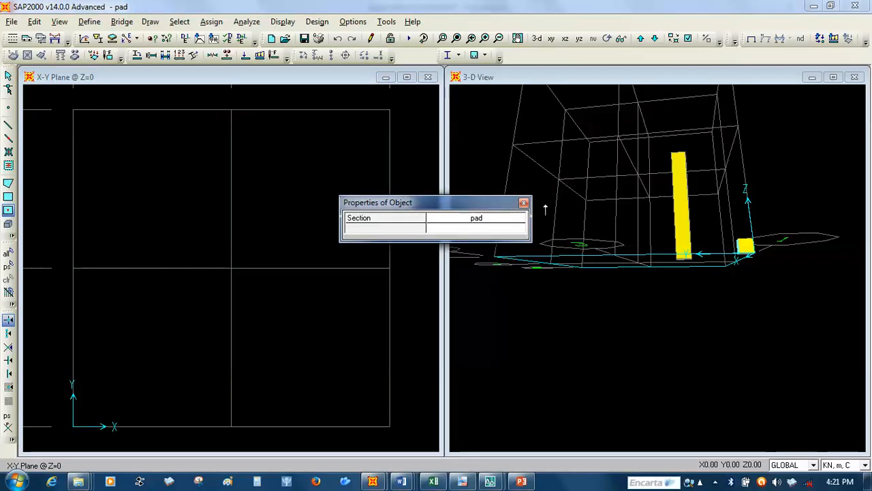
{"action": "left_click", "coordinate": [523, 203]}
{"action": "left_click", "coordinate": [8, 197]}
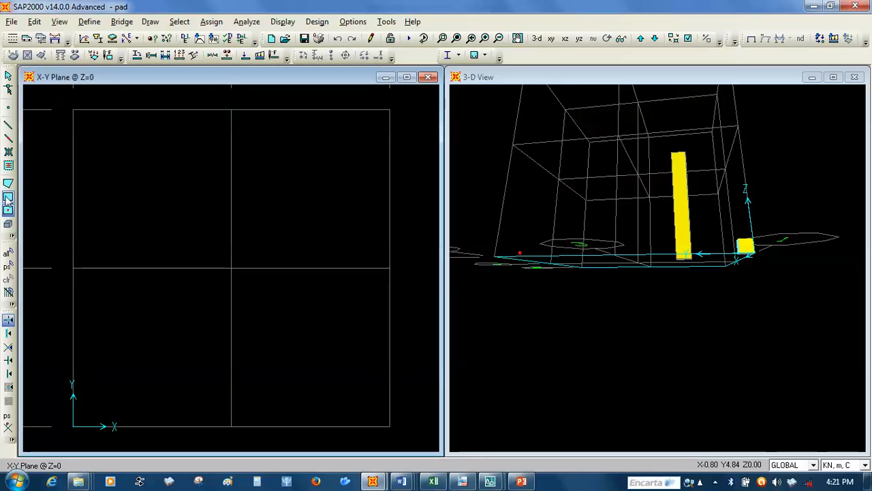
{"action": "left_click_drag", "start_coordinate": [75, 110], "coordinate": [392, 431]}
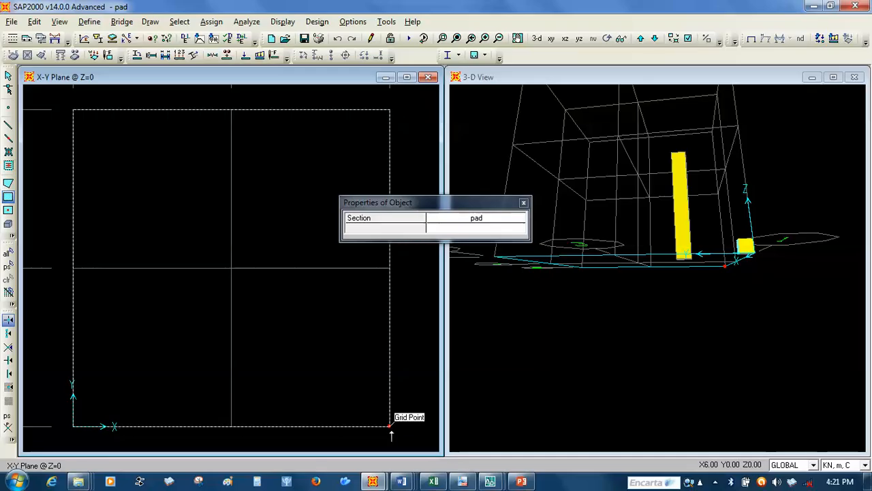
{"action": "left_click", "coordinate": [389, 426]}
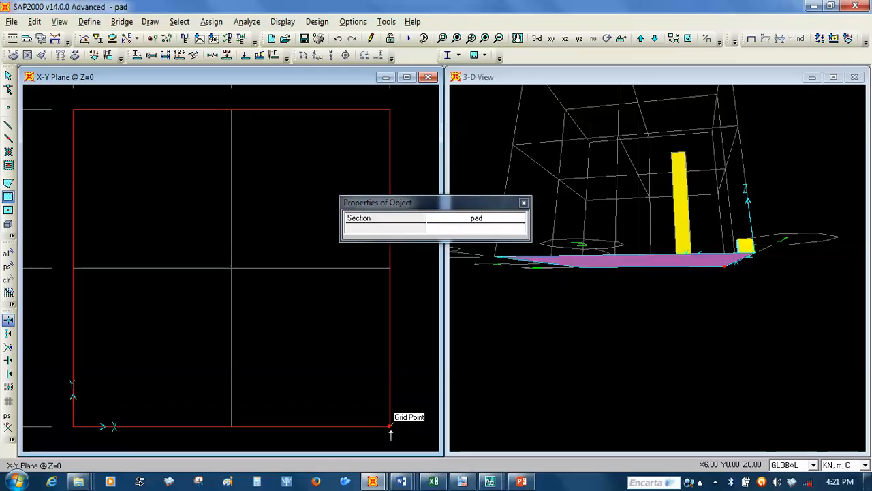
{"action": "key", "text": "Escape"}
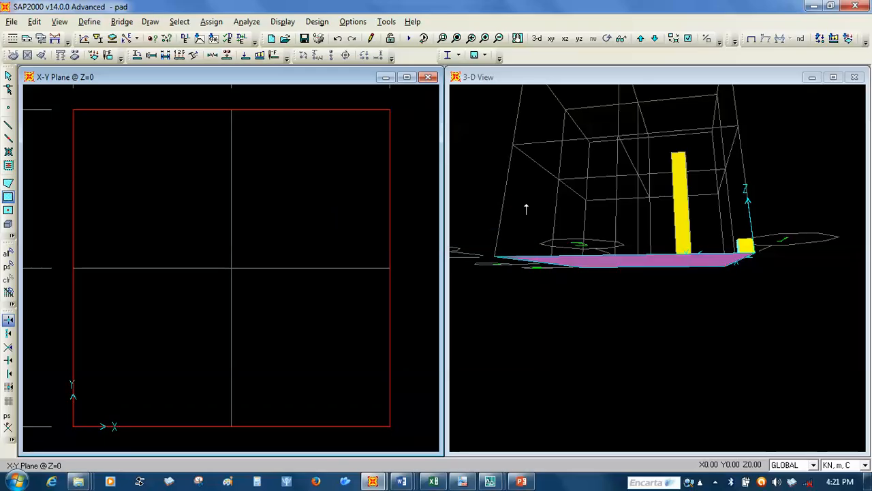
{"action": "left_click", "coordinate": [8, 77]}
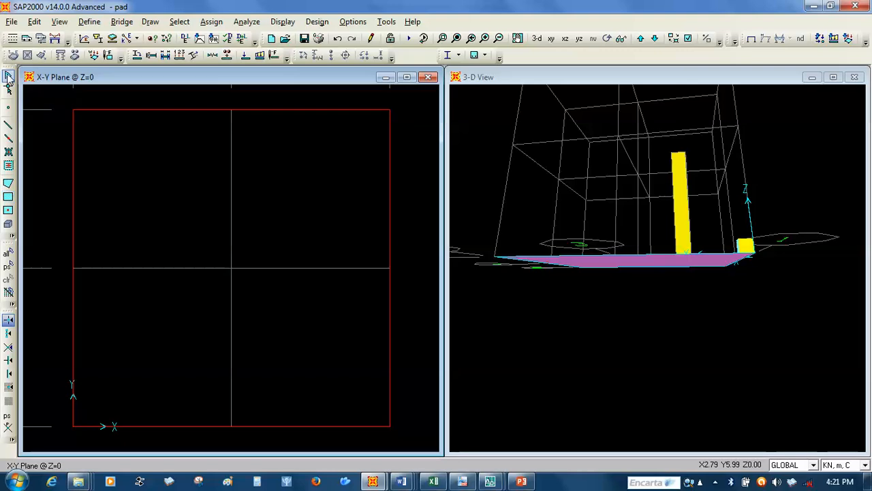
- Assign compression-only area springs of 150 kN, m stiffness per unit area to the new pad's bottom face, normal inward, replacing existing springs
{"action": "left_click", "coordinate": [358, 184]}
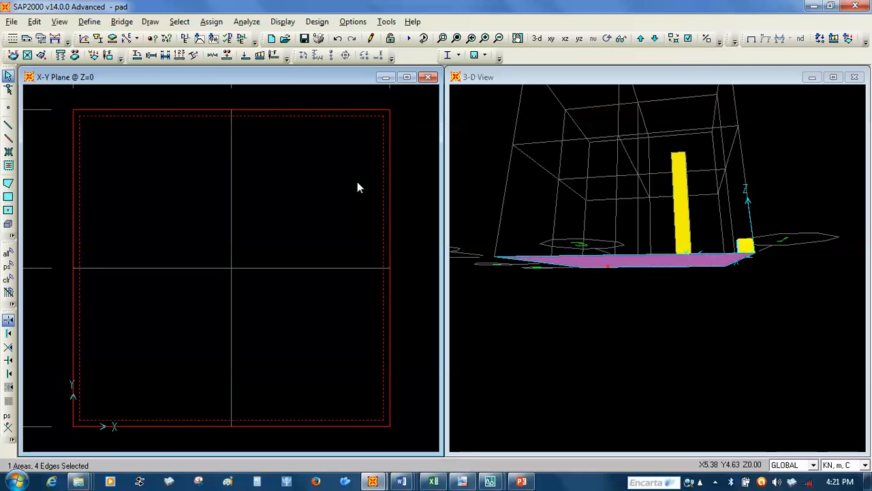
{"action": "left_click", "coordinate": [217, 23]}
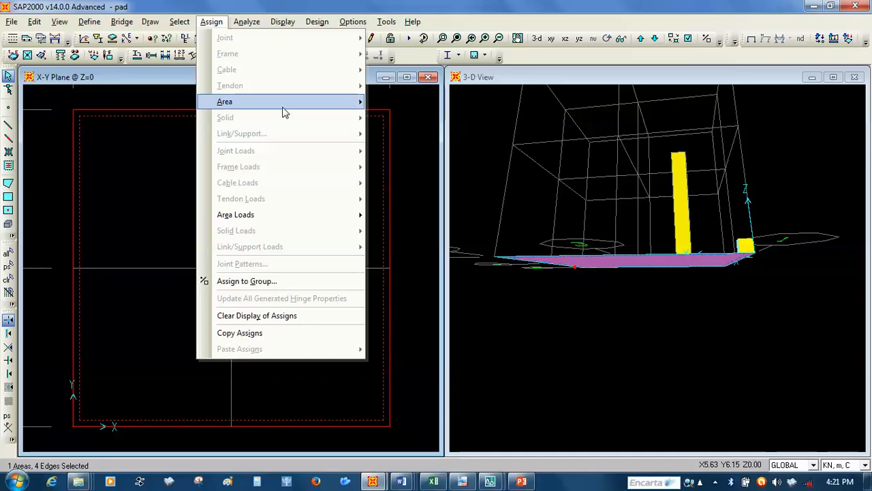
{"action": "mouse_move", "coordinate": [295, 107]}
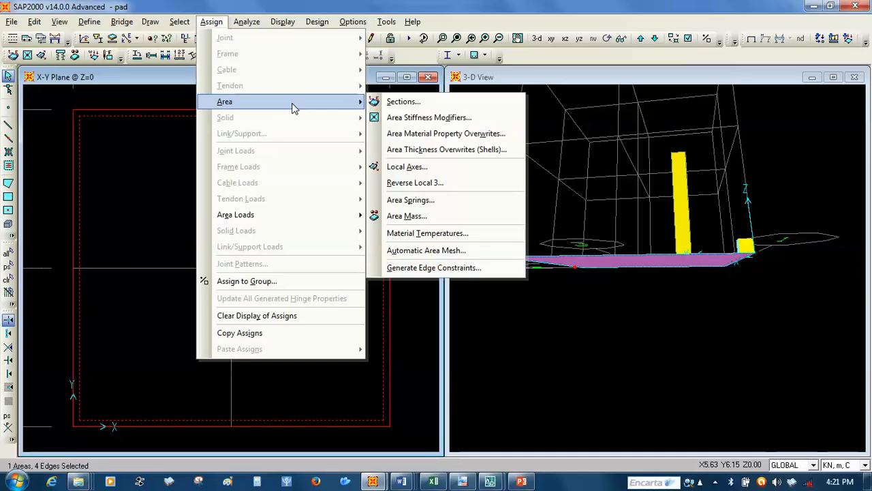
{"action": "left_click", "coordinate": [414, 202]}
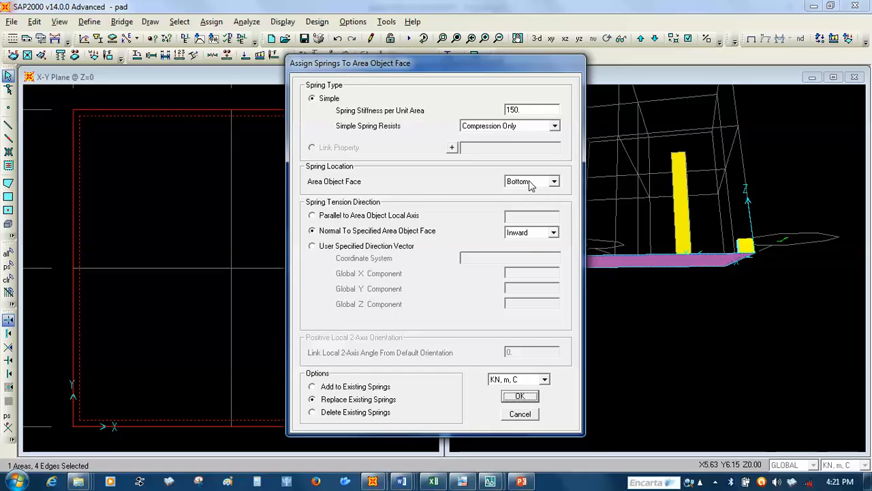
{"action": "left_click", "coordinate": [520, 396]}
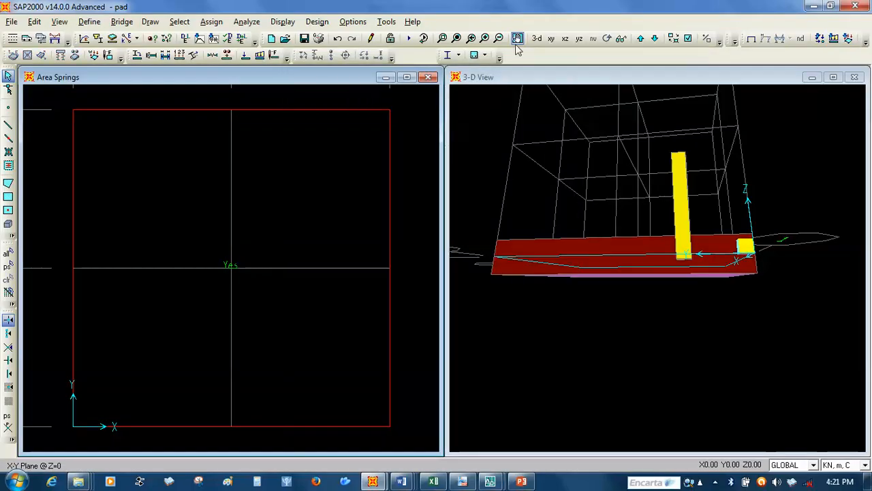
- Run the analysis for the DEAD and live load cases
{"action": "left_click", "coordinate": [250, 22]}
{"action": "left_click", "coordinate": [274, 89]}
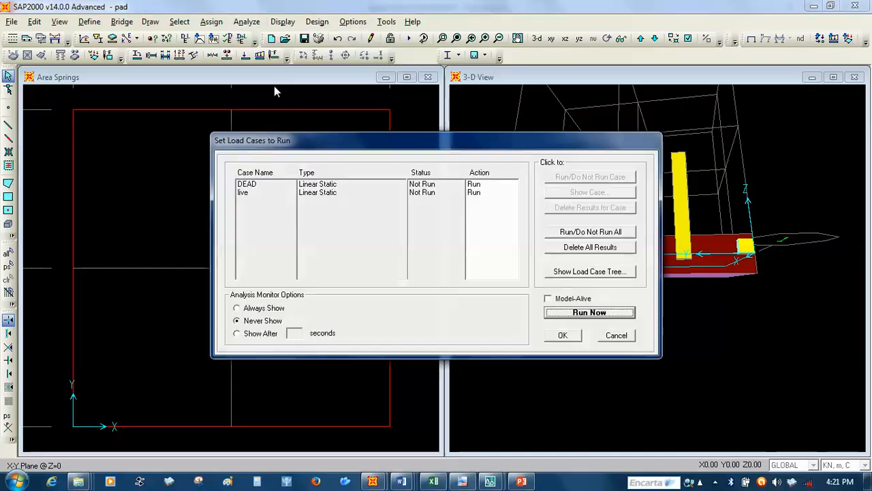
{"action": "left_click", "coordinate": [560, 315]}
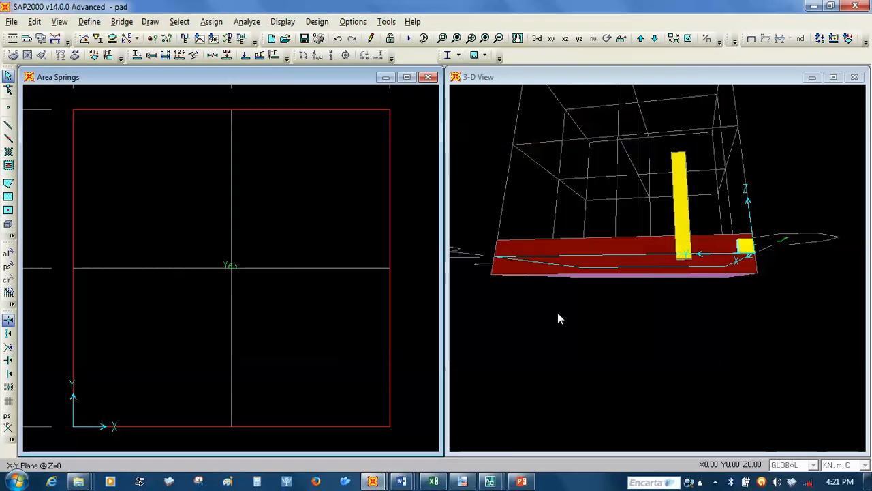